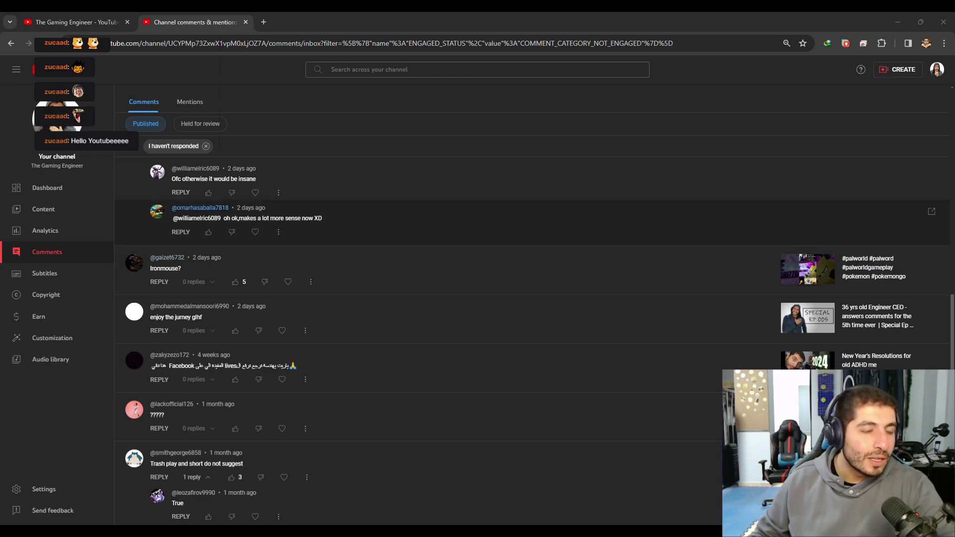
scroll(533, 228, up, 1)
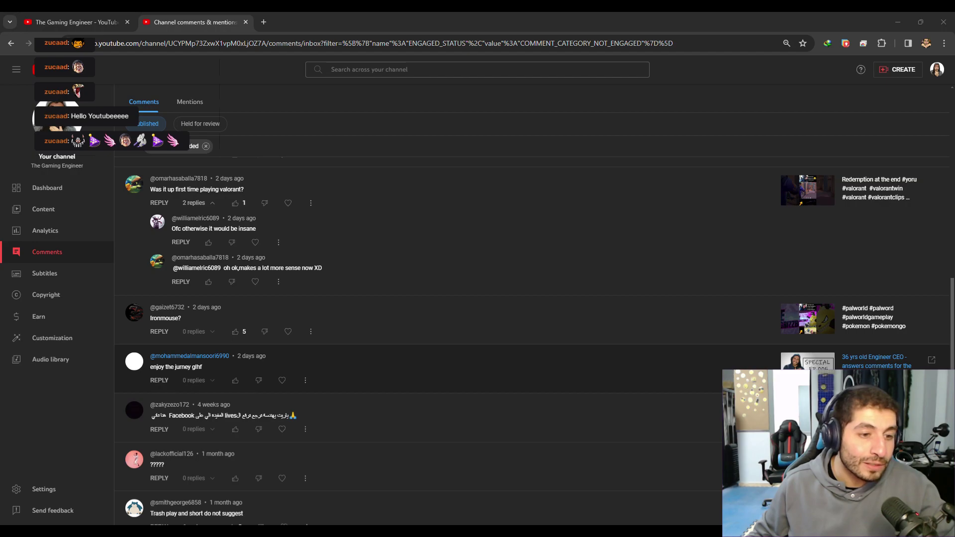
- Heart the 'enjoy the jurney gihf' comment and type a thank-you reply about the live Twitch 6th special episode
click(282, 380)
click(160, 381)
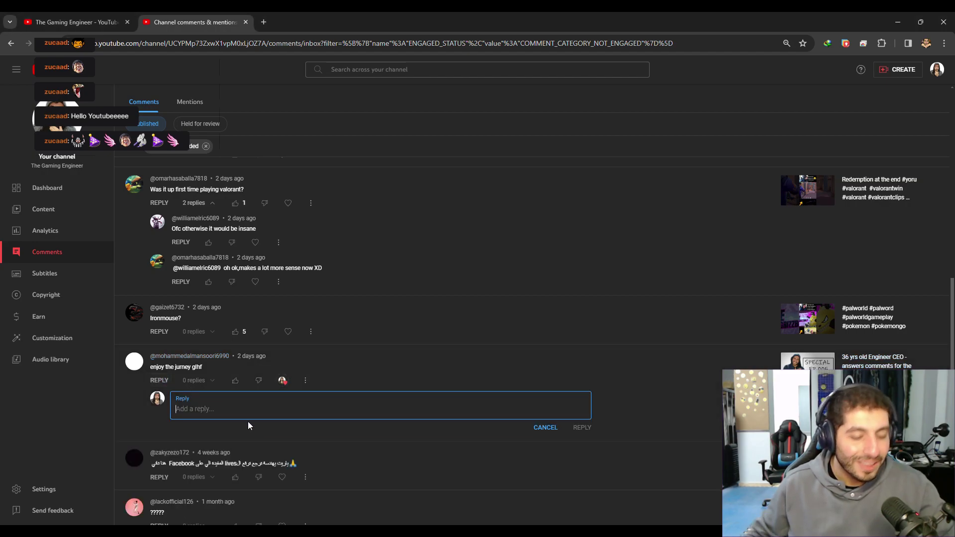
text(thank you mohammed, as usual a)
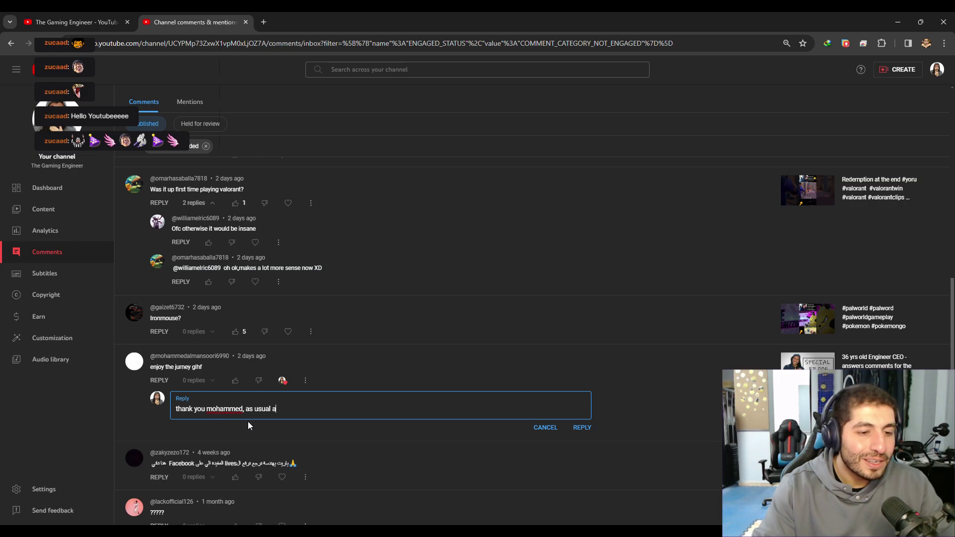
key(BackSpace)
text(, i am re)
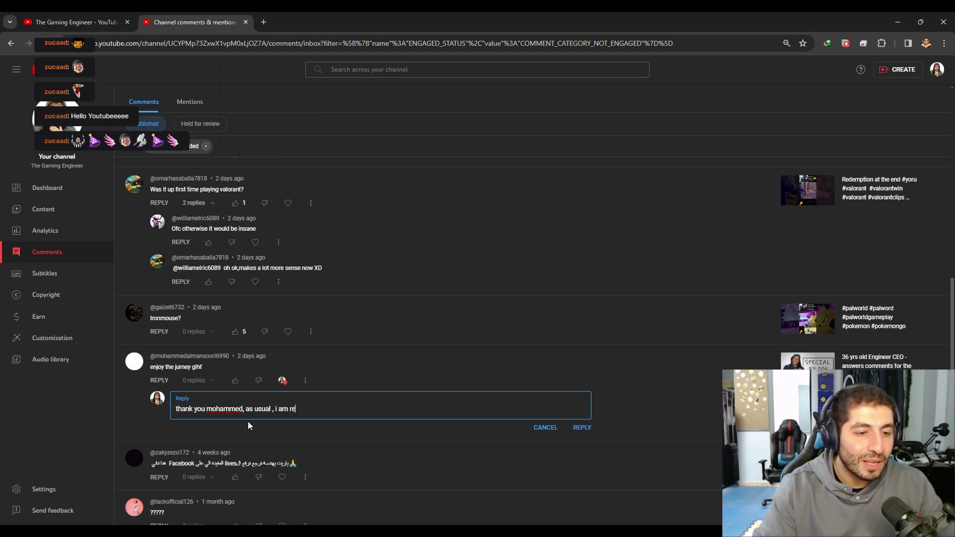
text(plying to )
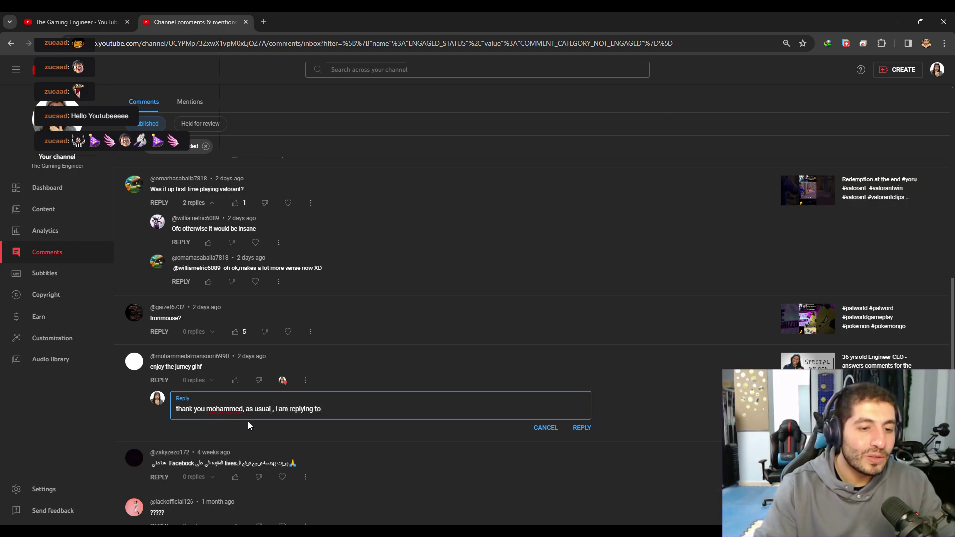
text(you lvi)
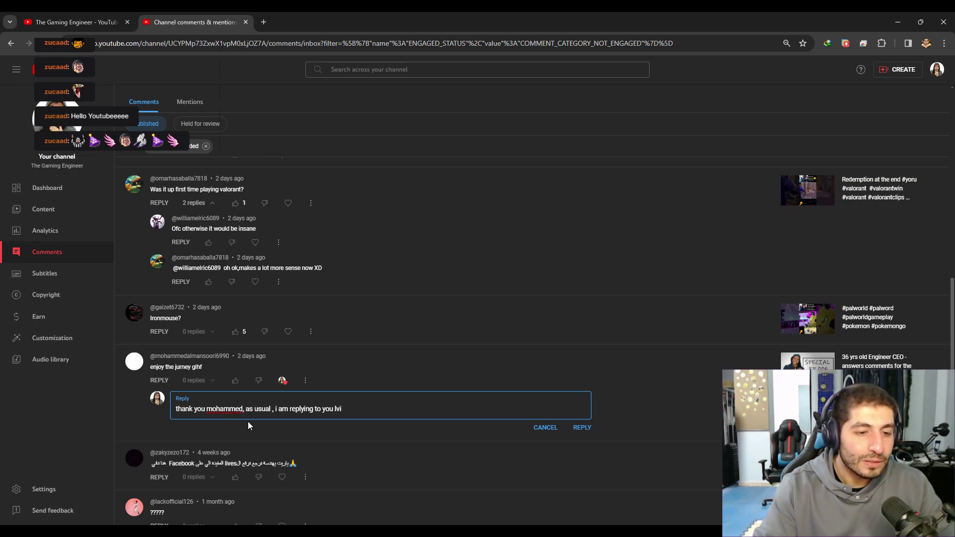
key(BackSpace)
key(BackSpace)
text(ive on t)
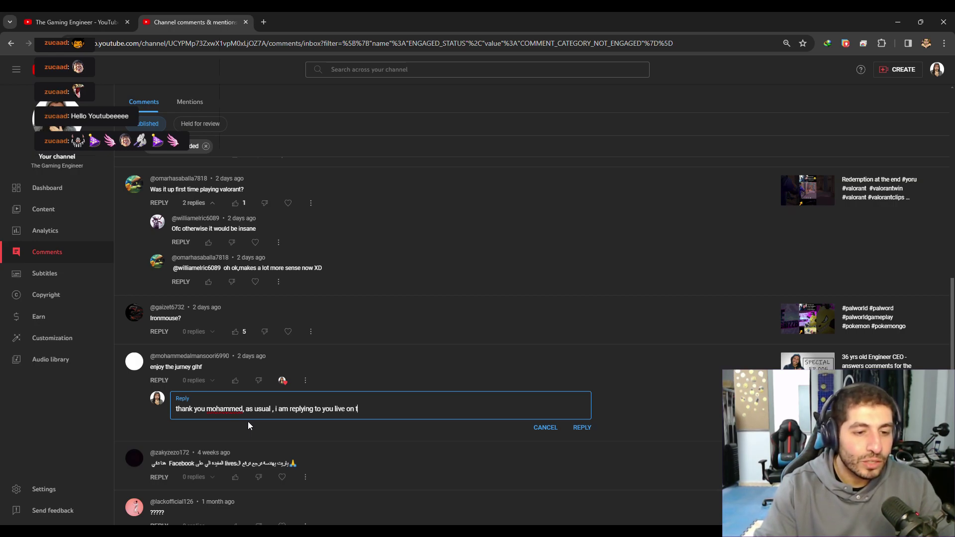
text(witch in the)
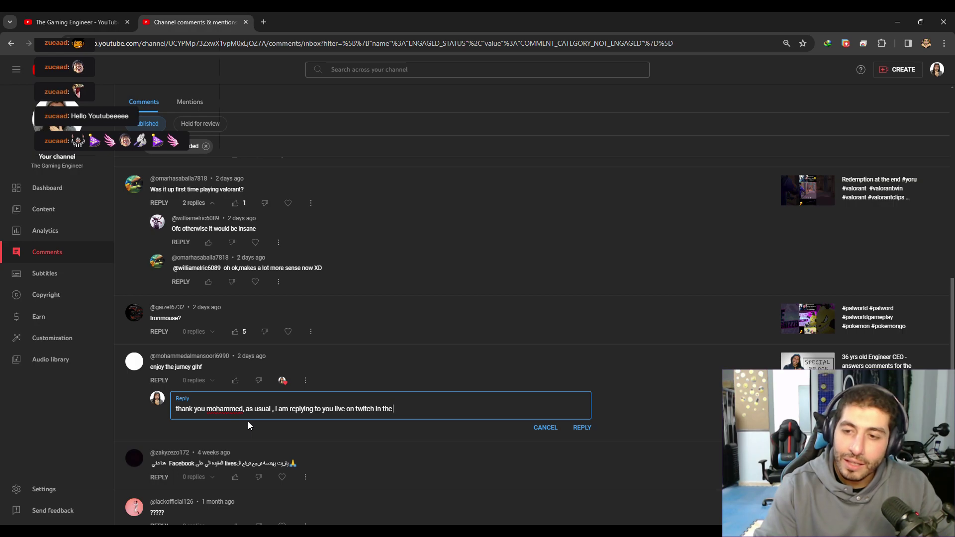
text( ()
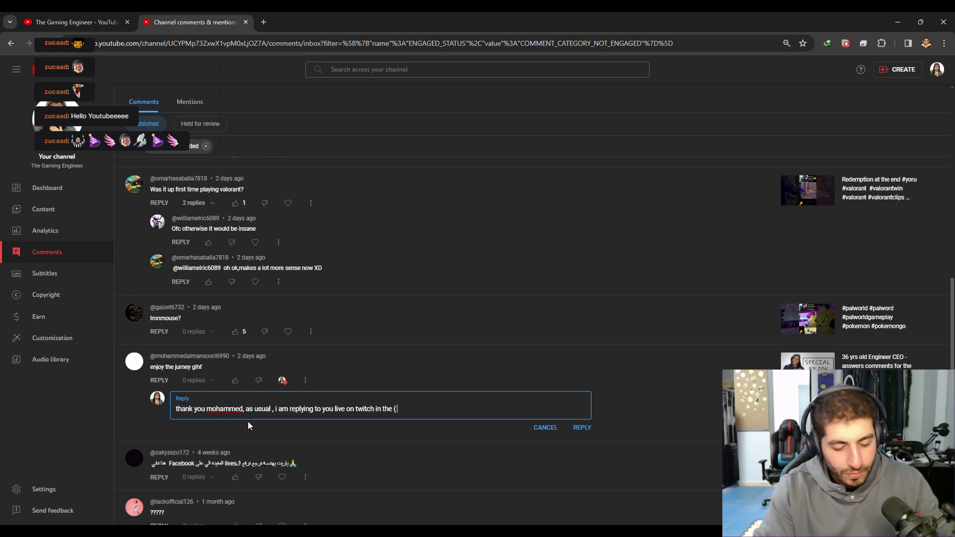
text( 6th special e)
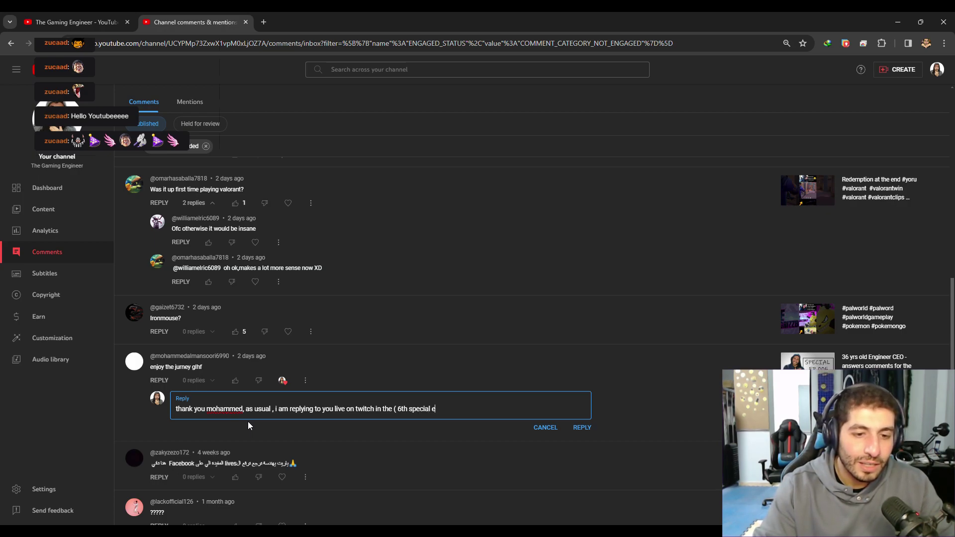
text(pisode)
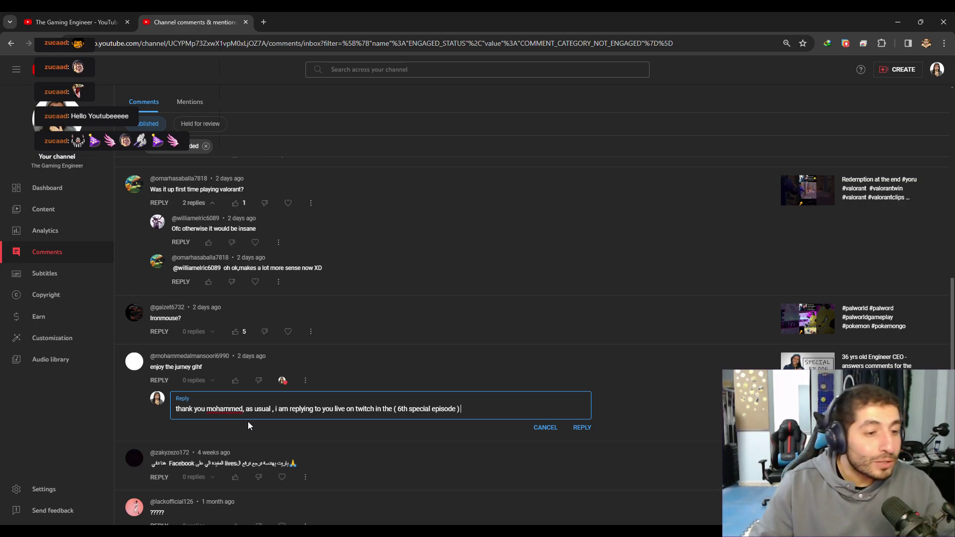
key(ctrl+a)
key(ctrl+c)
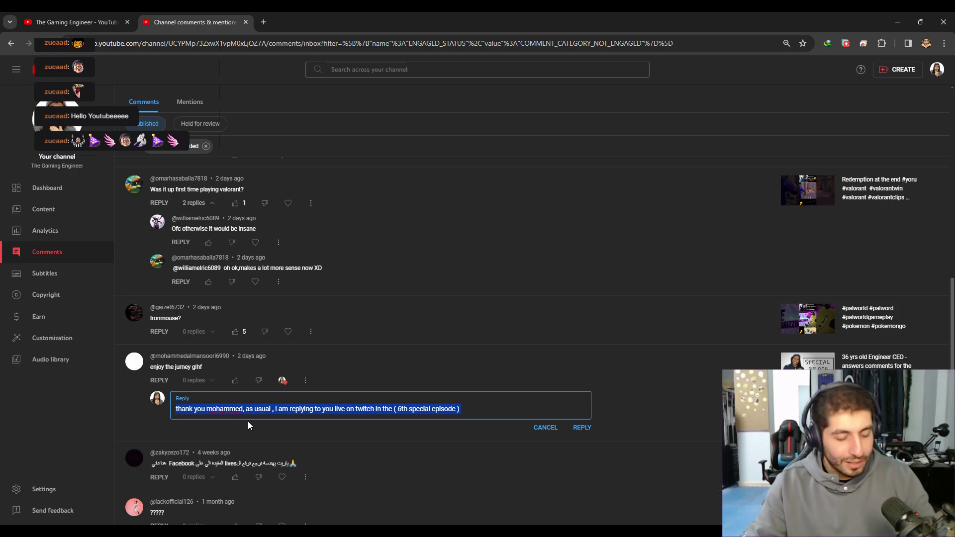
- Post the thank-you reply, then heart the Arabic Facebook comment and start replying to it
click(582, 428)
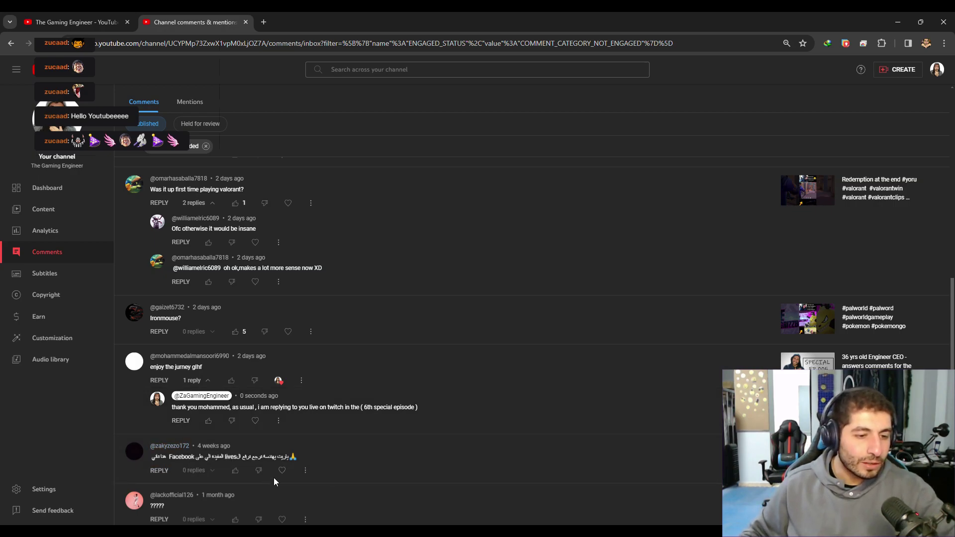
click(282, 471)
click(160, 471)
- Scroll down the comments inbox past the posted thank-you reply
scroll(248, 450, down, 1)
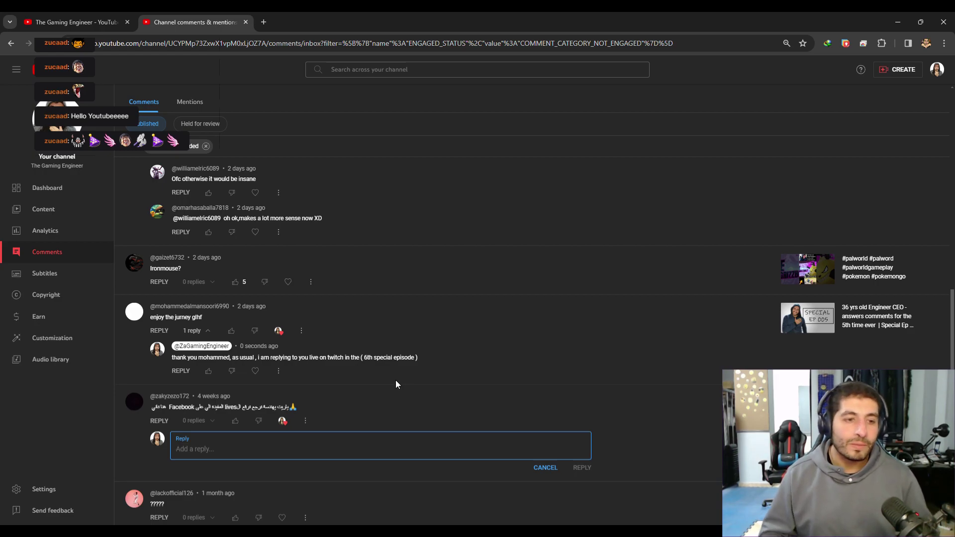
- Paste the earlier thank-you reply and swap in this commenter's name
key(ctrl+v)
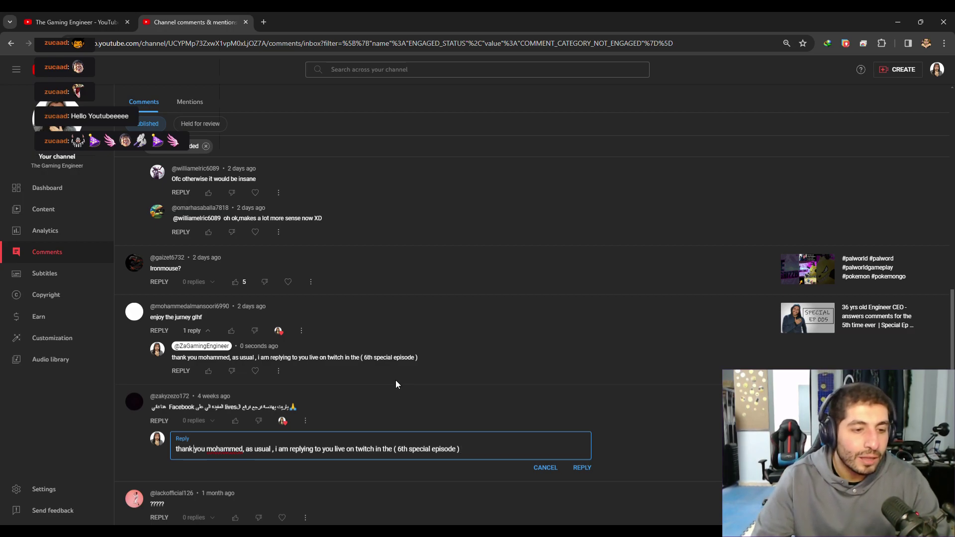
key(ctrl+shift+Right)
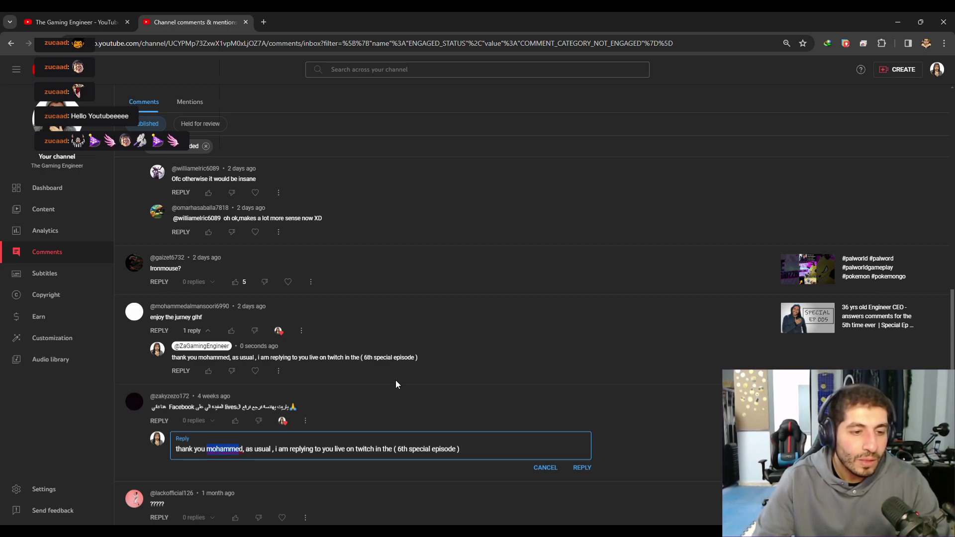
text(zaky)
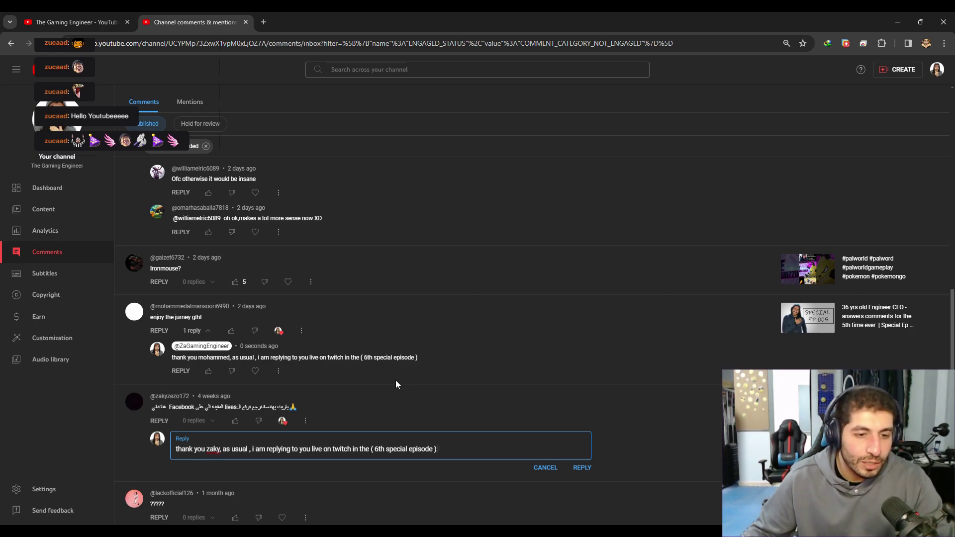
- Add that the episode drops on YouTube in a few hours, fix the typos, and post the reply
text(, whic)
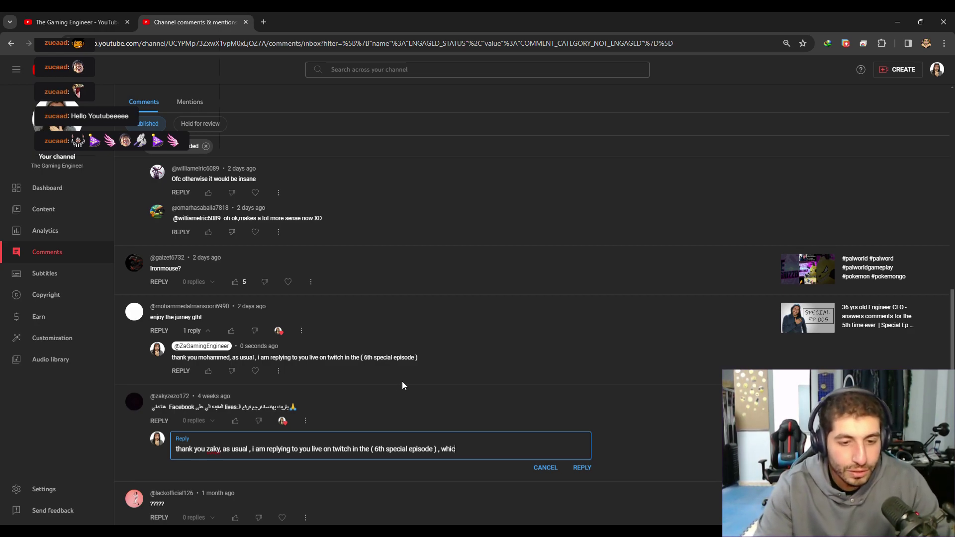
text(h is gonna de)
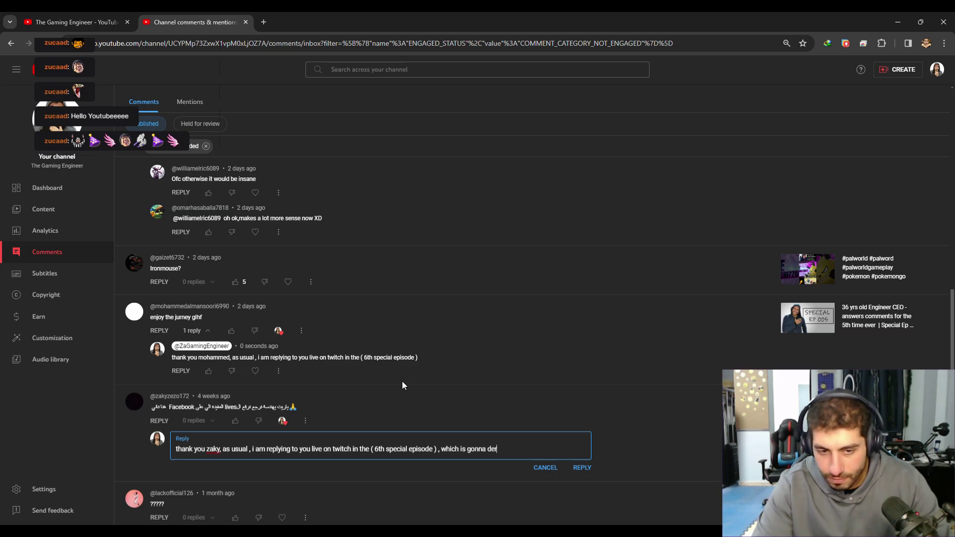
key(BackSpace)
text(rop on )
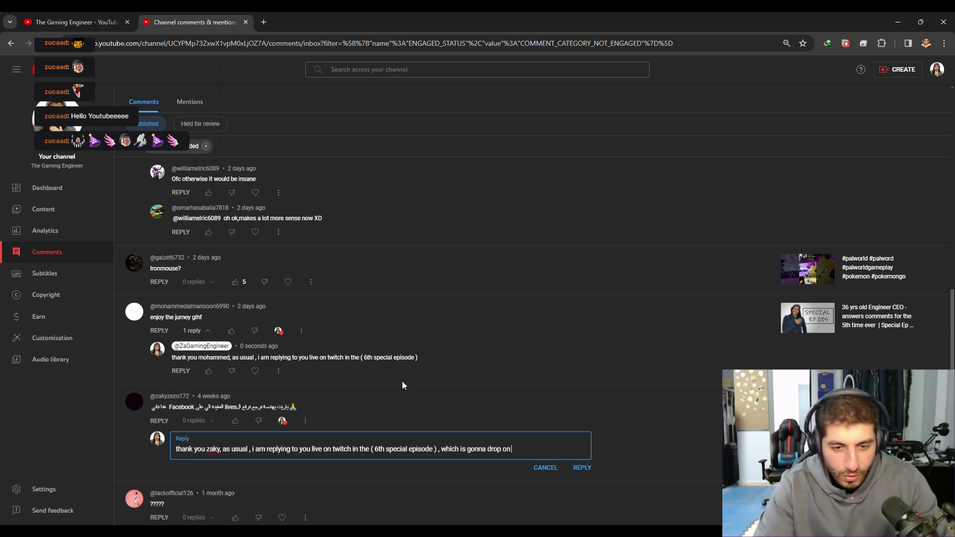
text(youtube in)
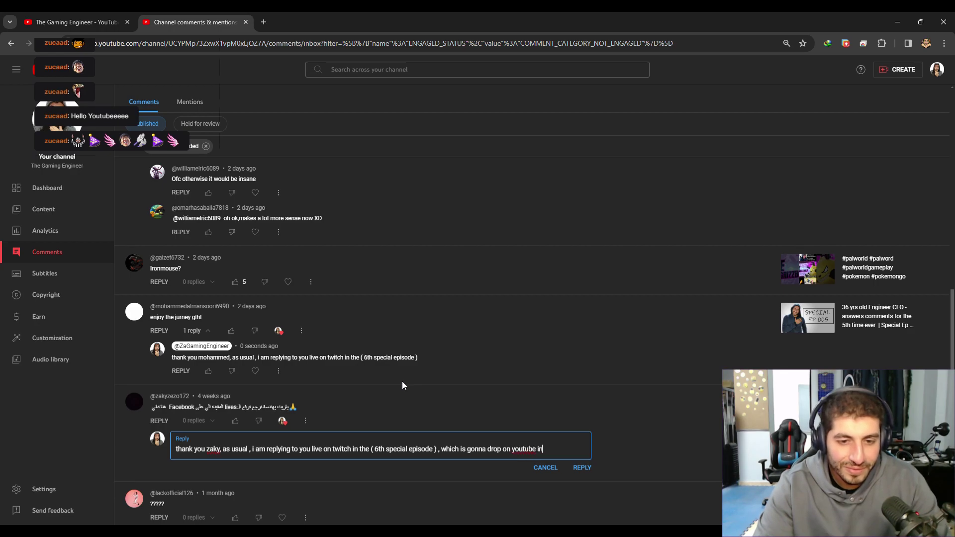
text( a few hours)
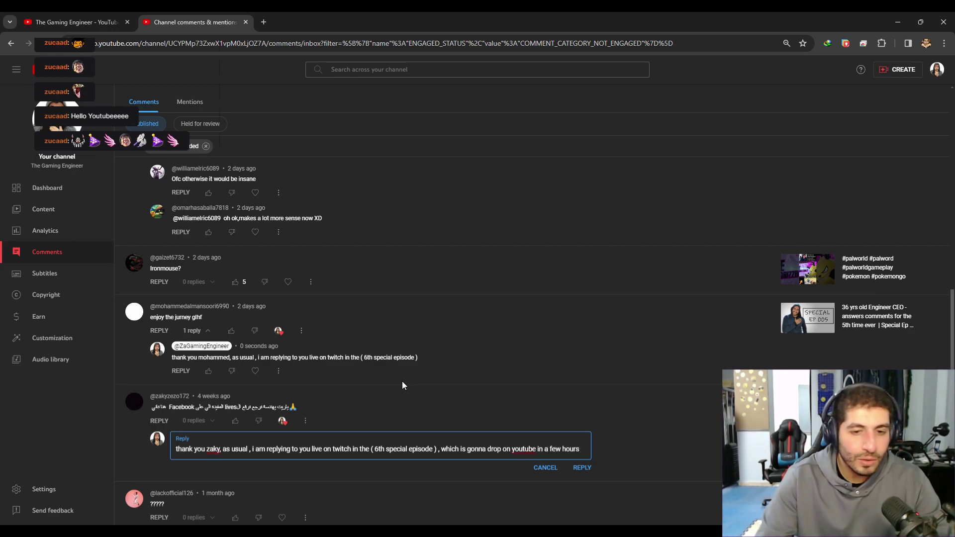
text( , and as)
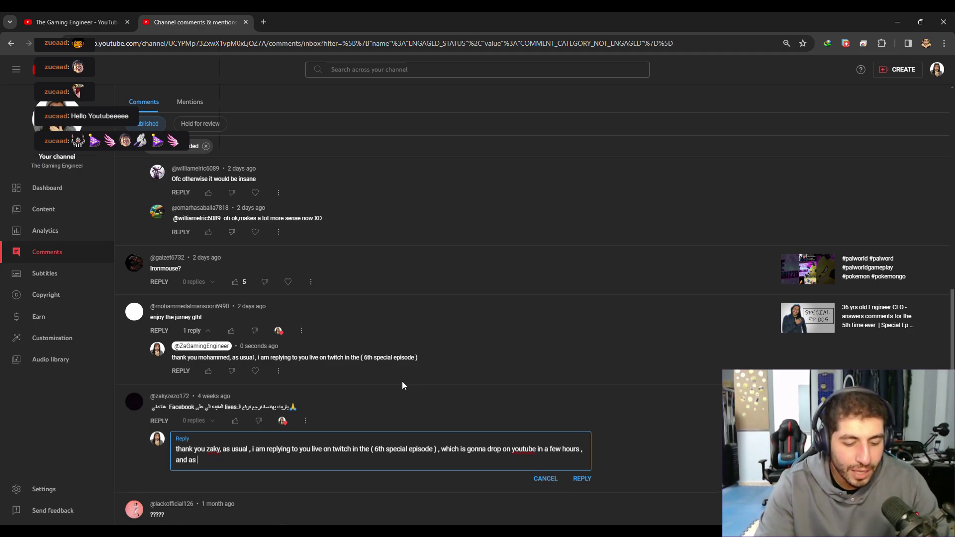
text( it's)
text(l be extreme)
text(ly)
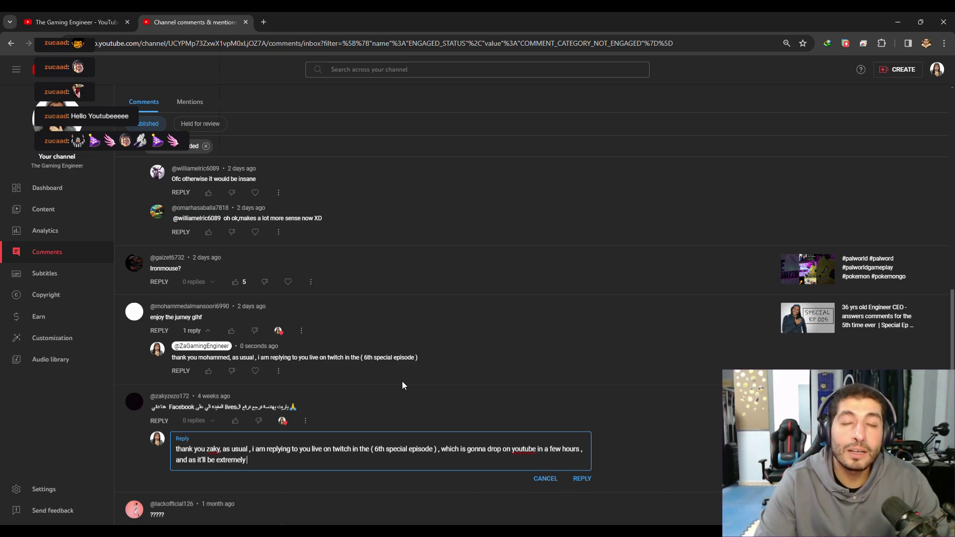
text( painful to w)
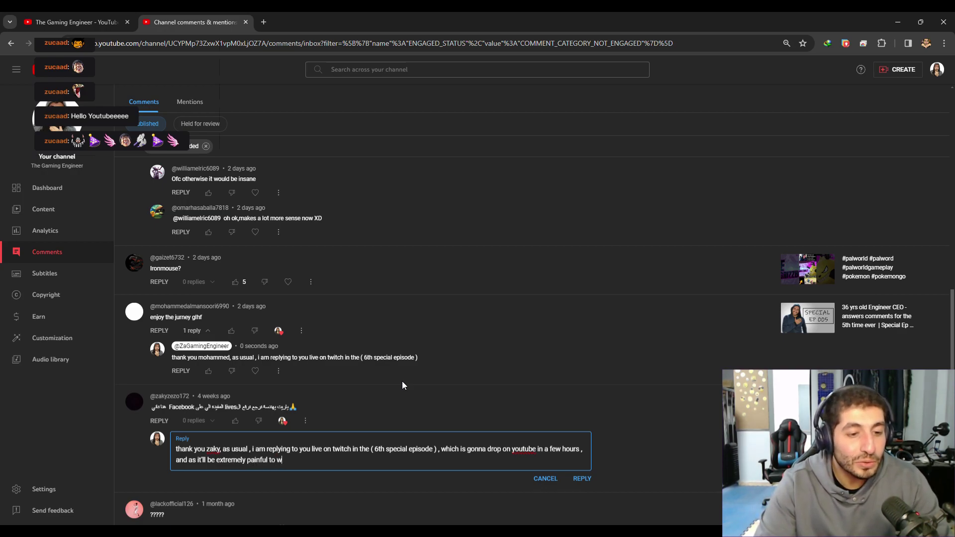
text(r)
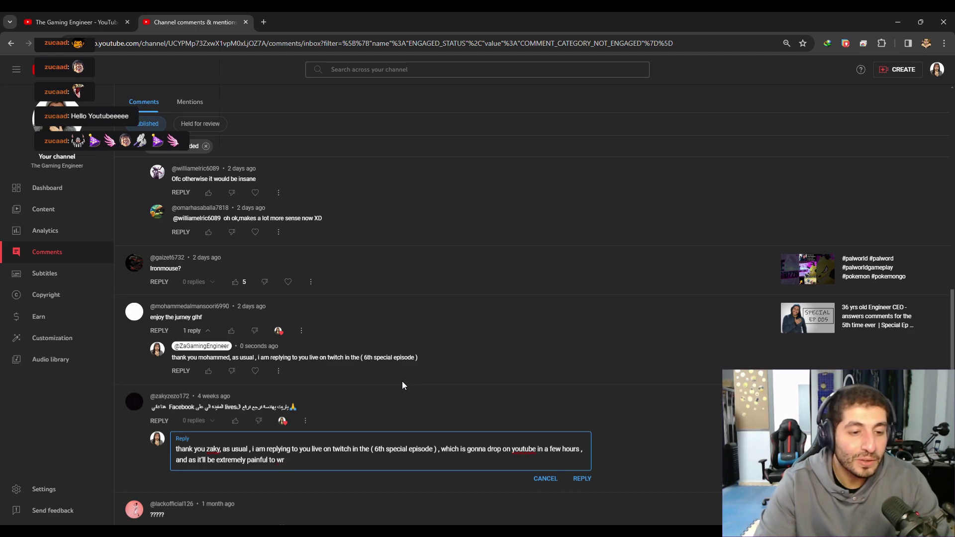
text(ite all that)
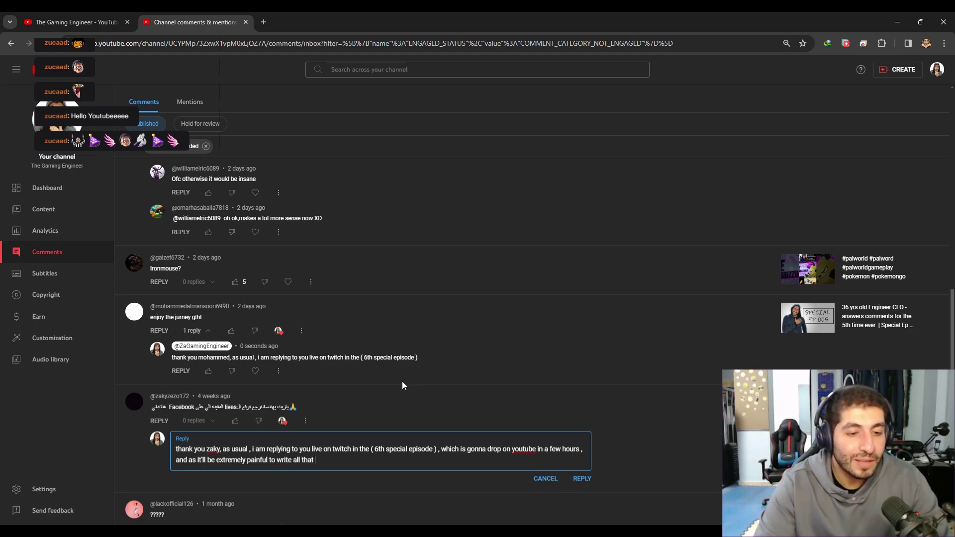
text( i said,)
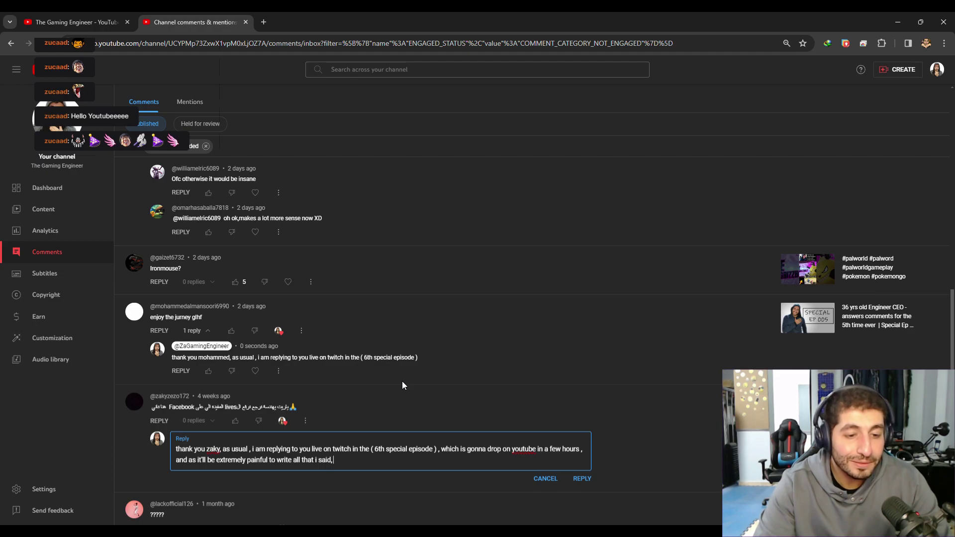
text( it's bet)
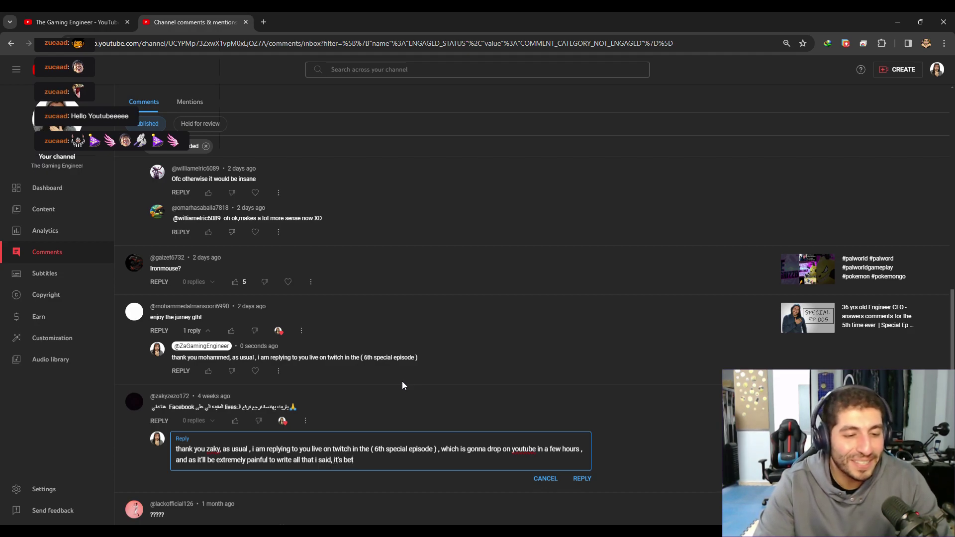
text(ter to just )
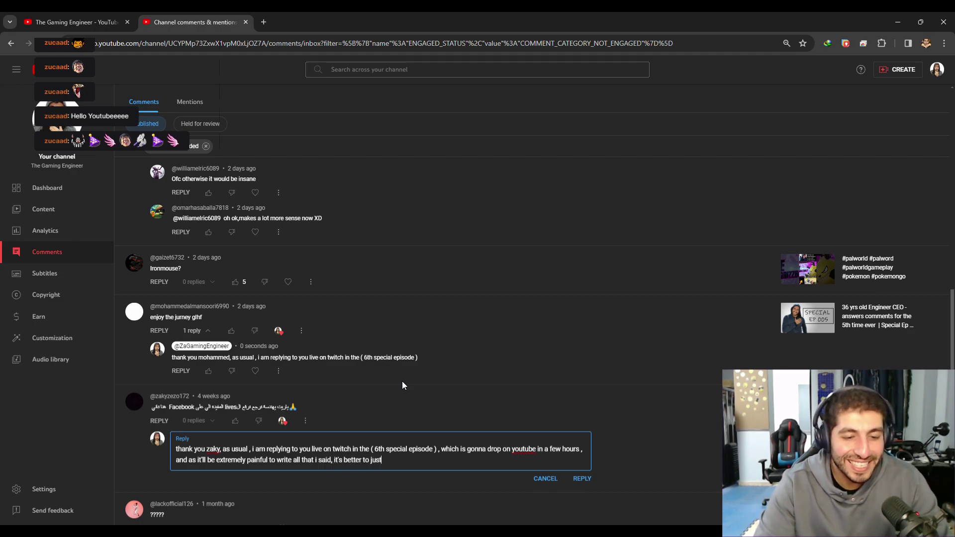
text(listen to me )
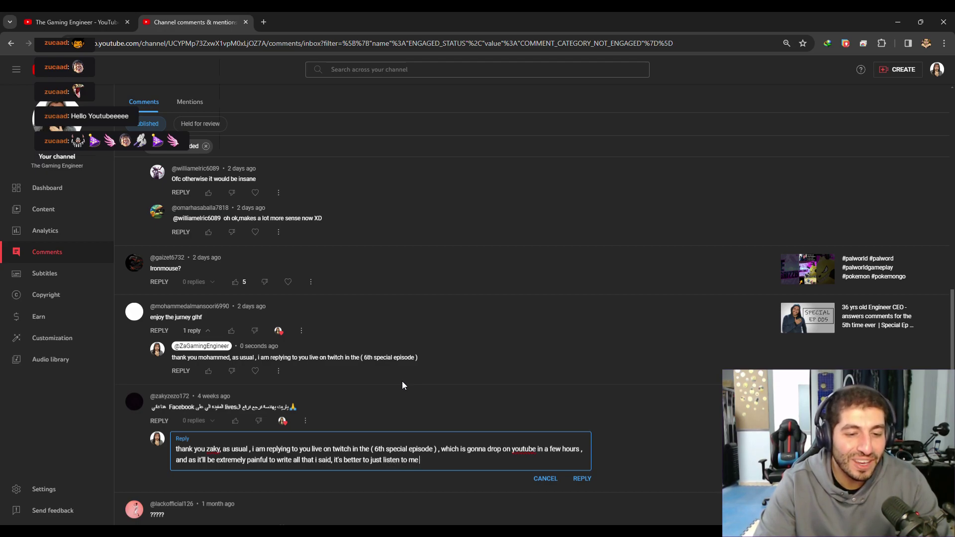
text(ran)
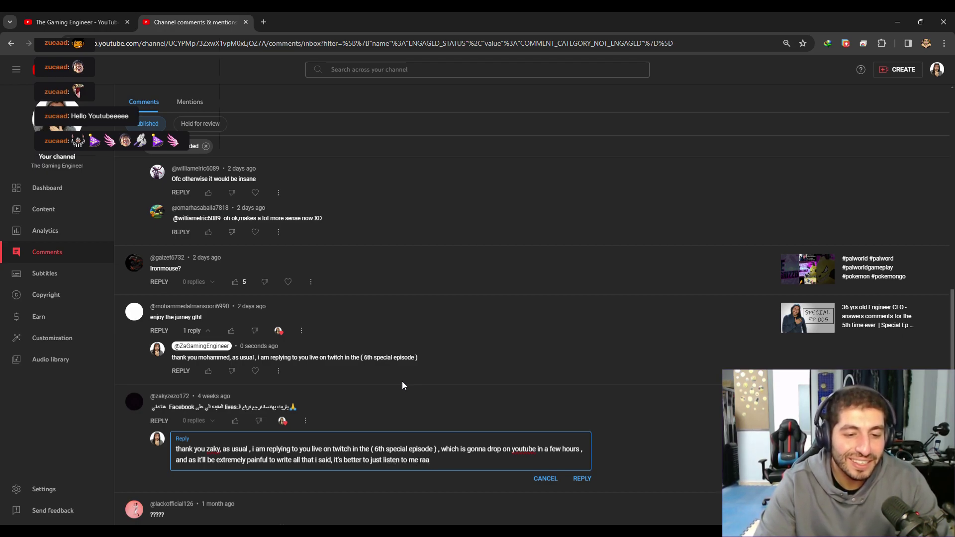
text(t it out )
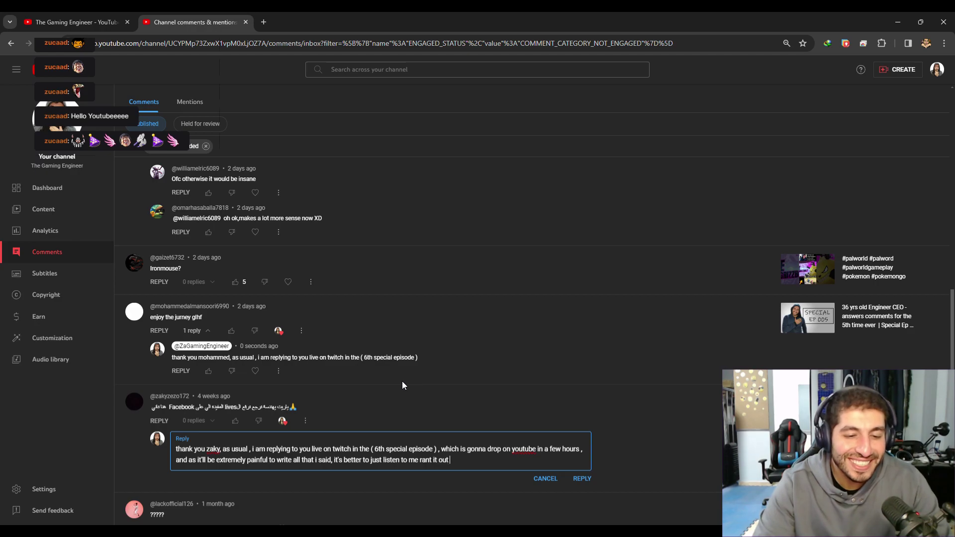
text(dn yo)
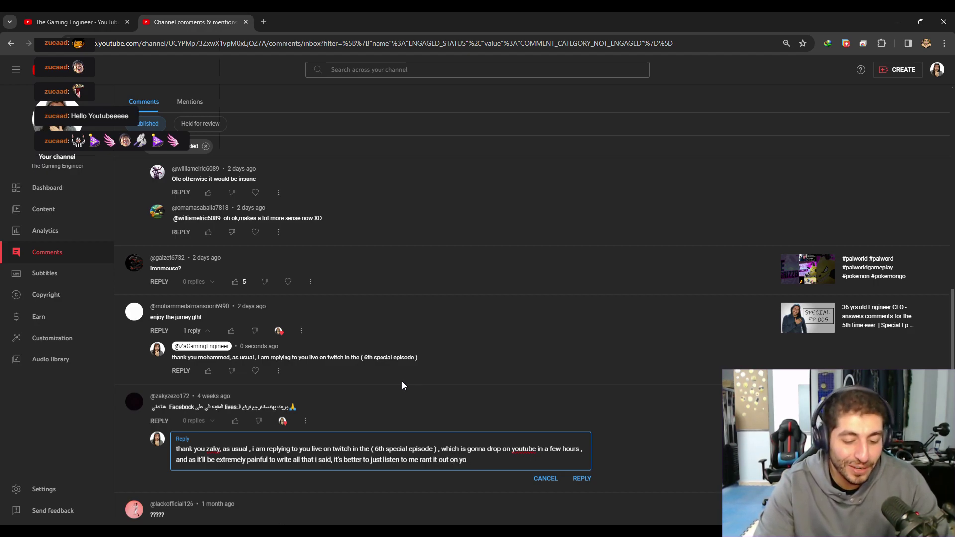
text(utube.)
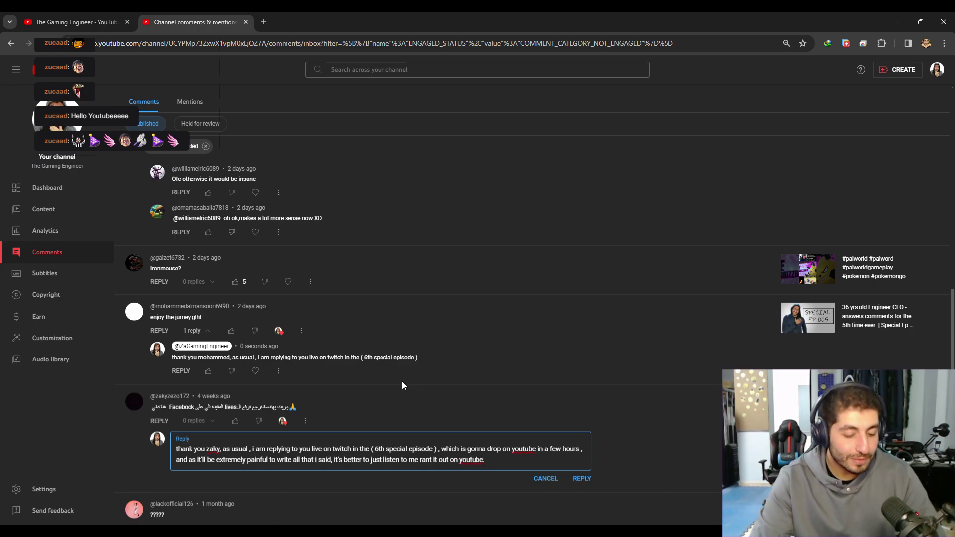
key(ctrl+a)
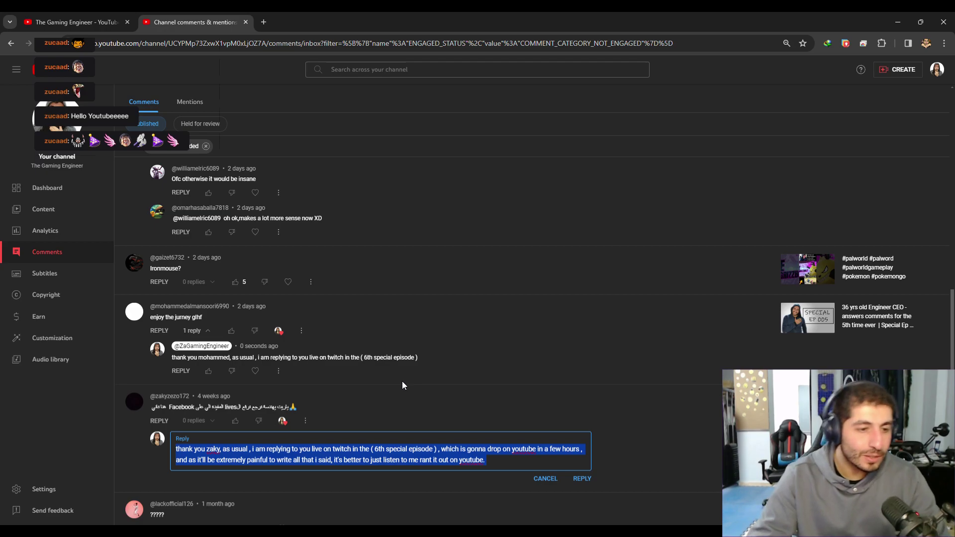
key(Right)
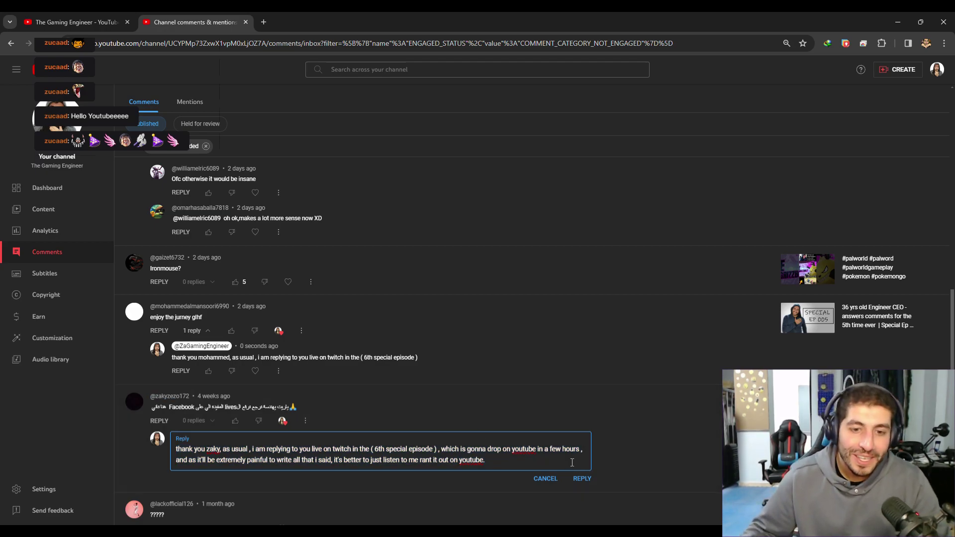
click(582, 479)
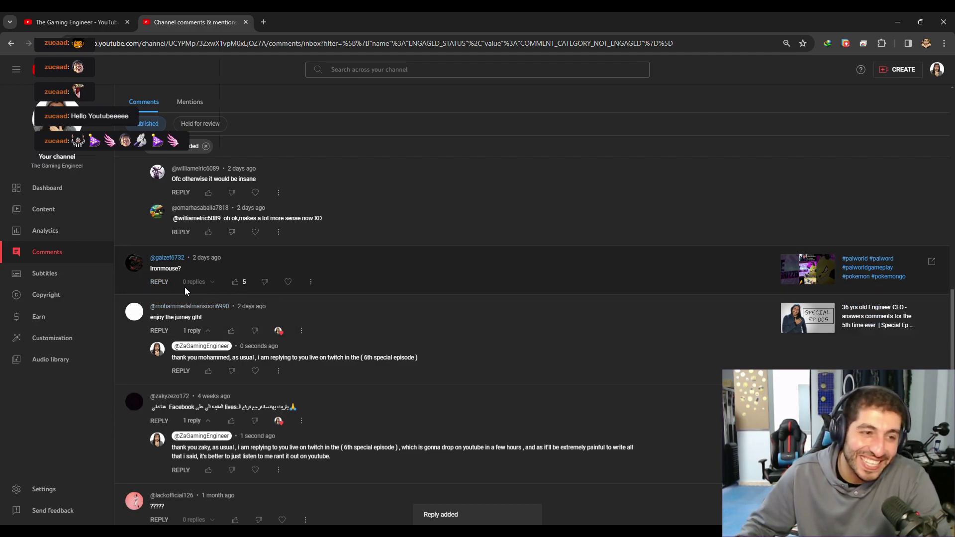
- Like and heart the 'Ironmouse?' comment and reply asking 'is it a pokemon reference ?!'
click(235, 282)
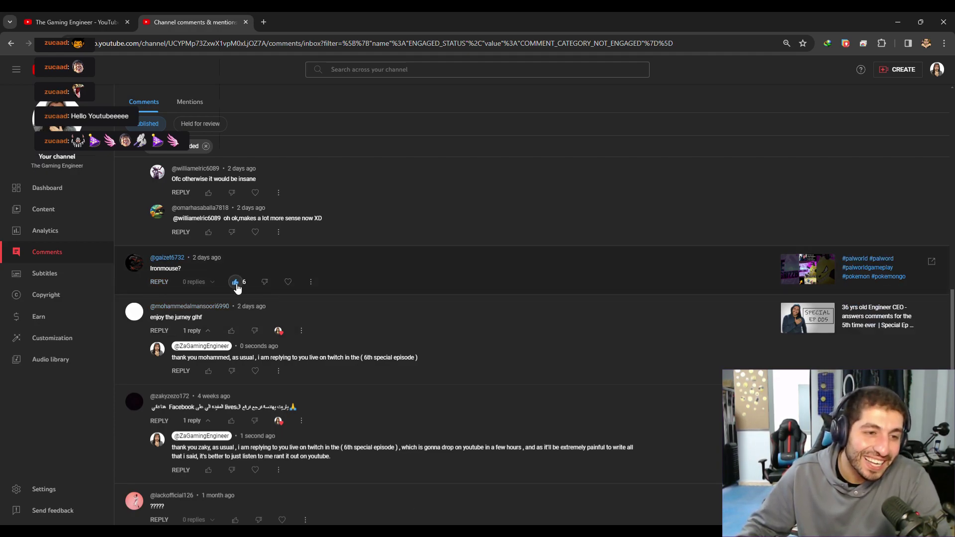
click(288, 281)
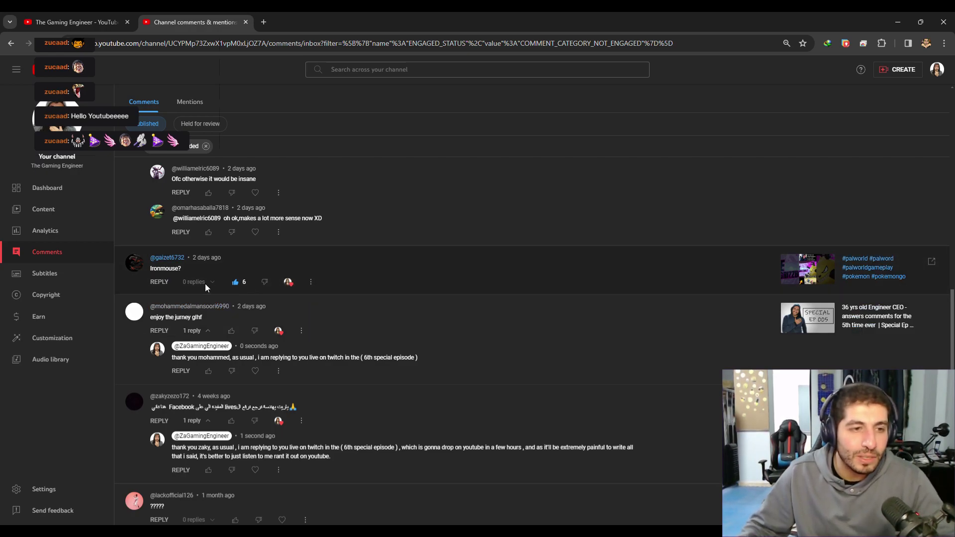
click(159, 282)
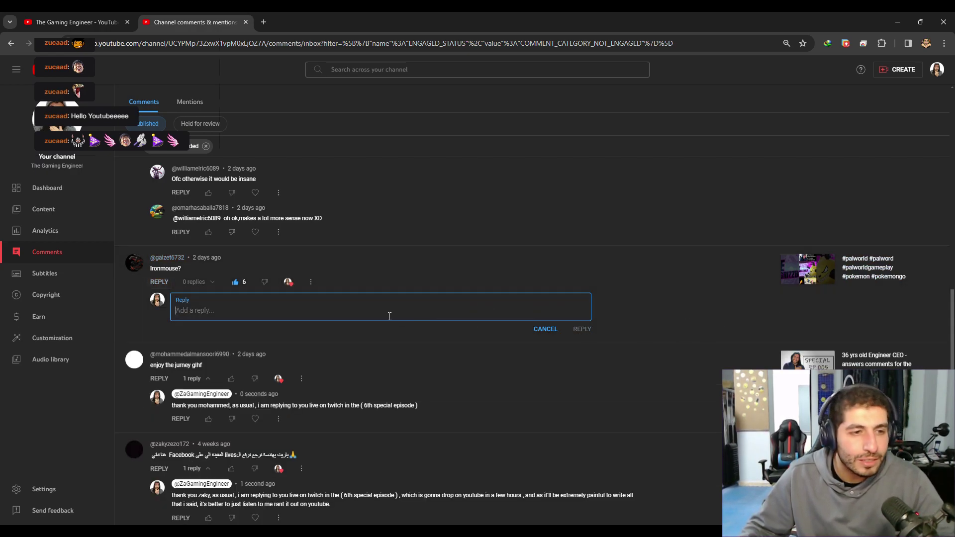
text(?! ,)
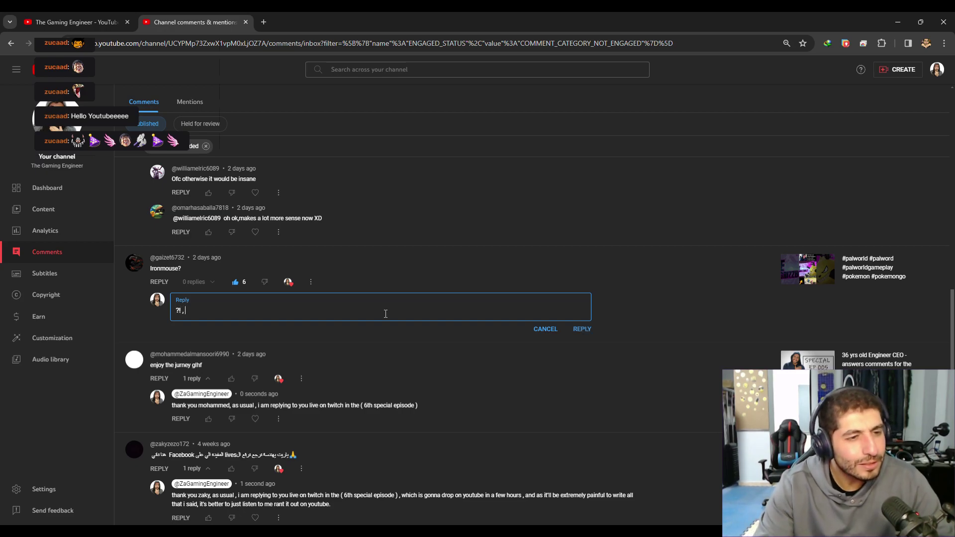
text(dunno actually whate)
text(hat is ?! , isit a pok)
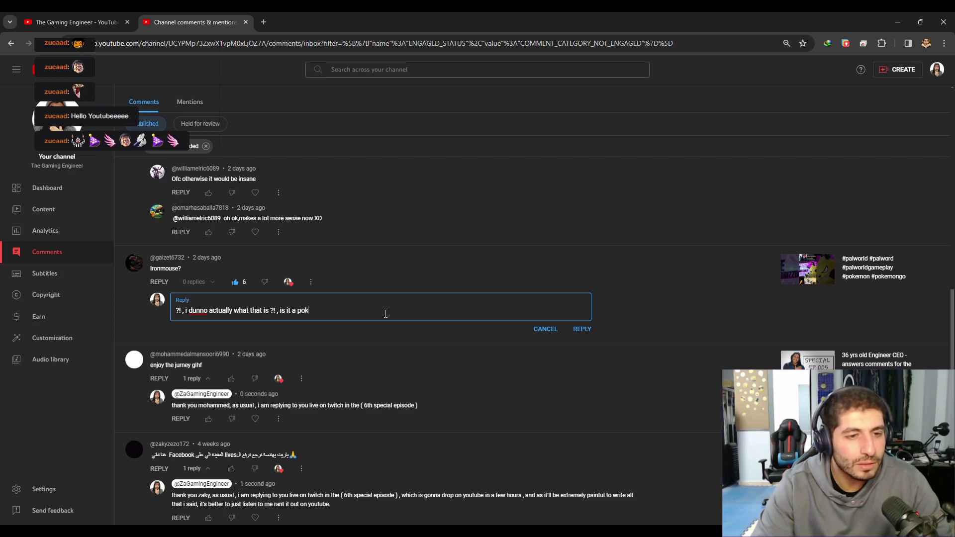
text(emon refere)
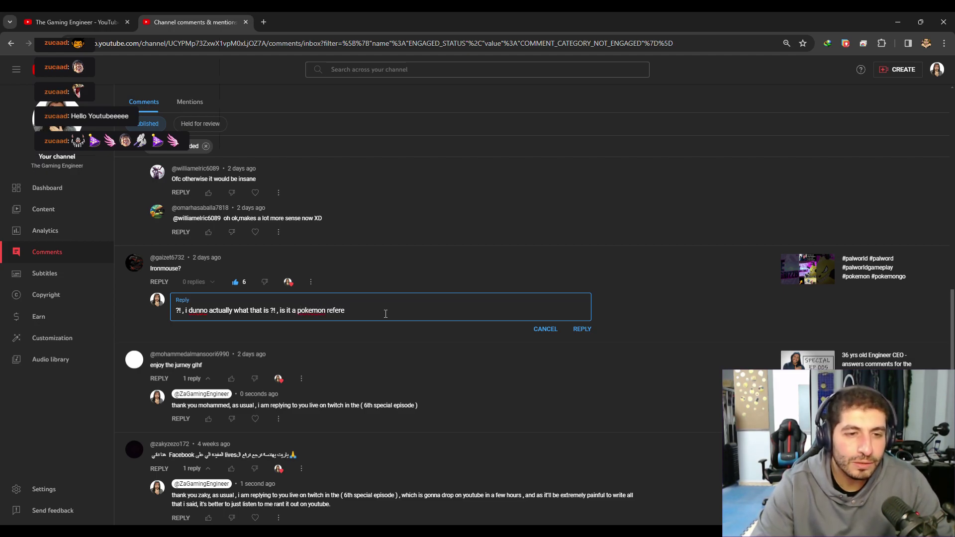
text(nce)
text(nce !)
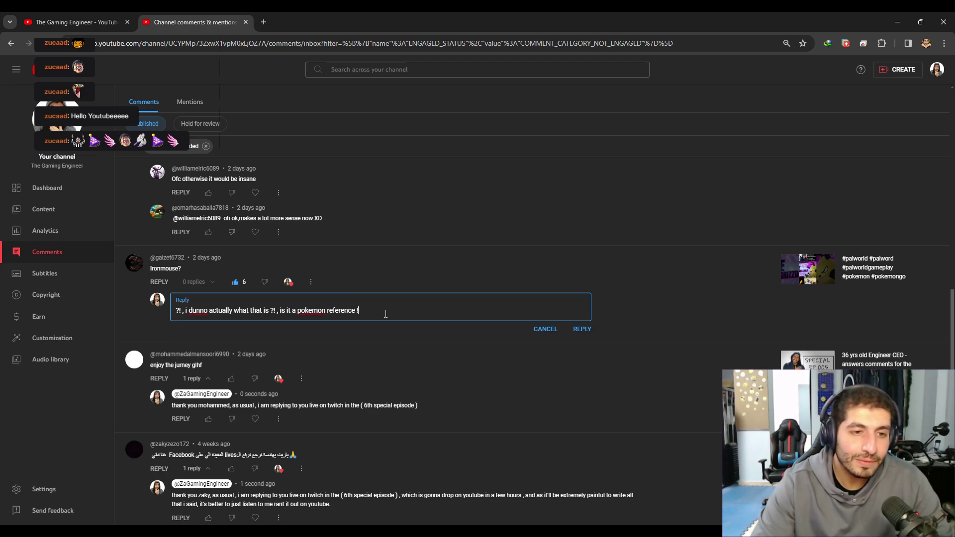
text(! ?!)
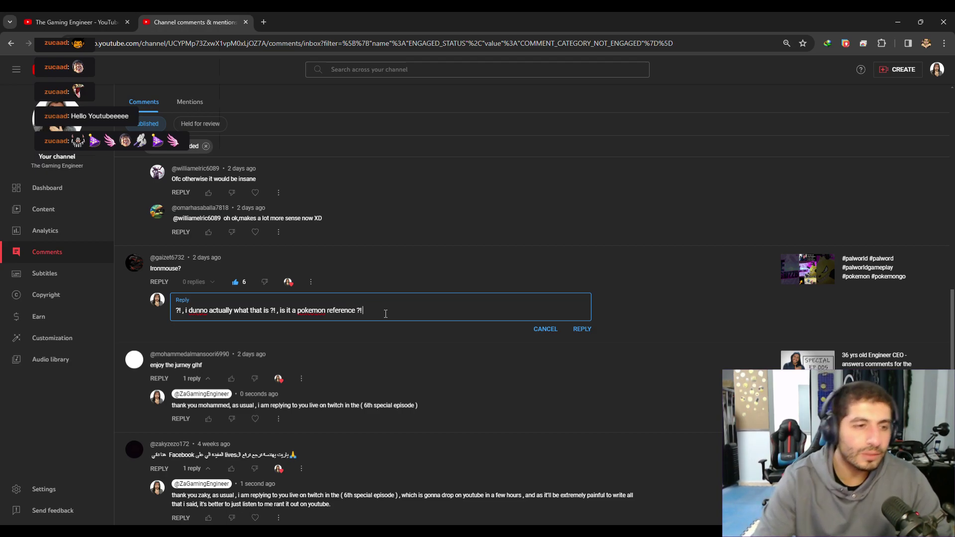
click(578, 329)
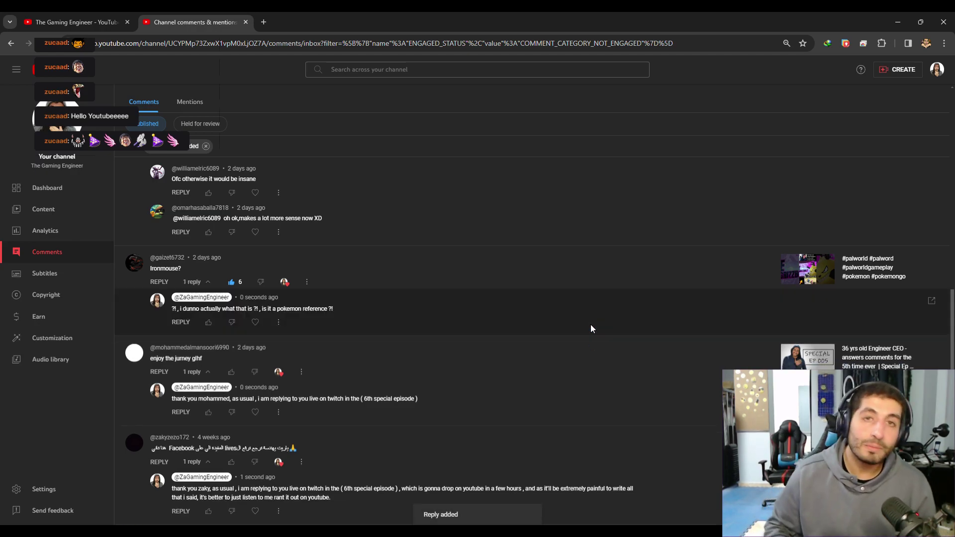
- Scroll up the comments list toward the first-time valorant comment
scroll(499, 360, up, 3)
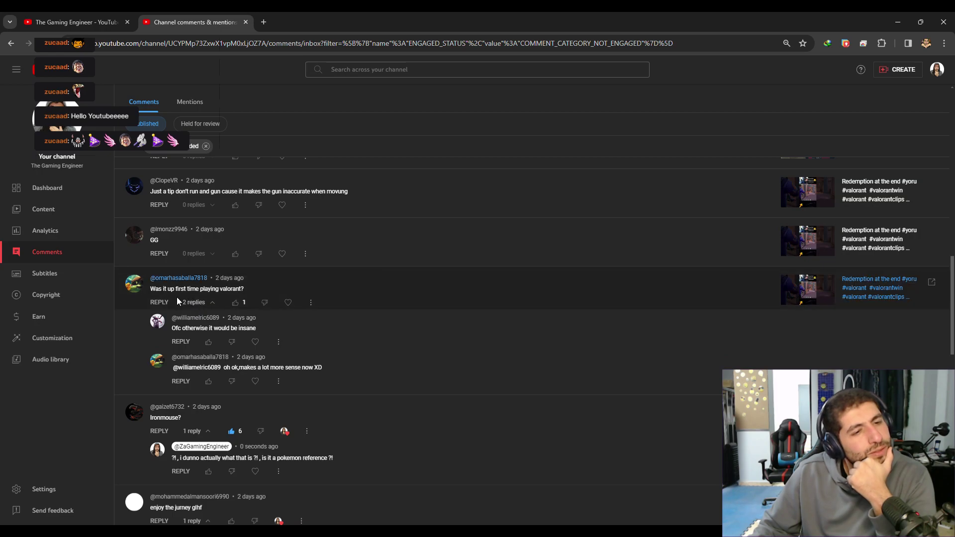
- Heart the first-time valorant comment and post a reply saying you don't understand what they mean
click(288, 303)
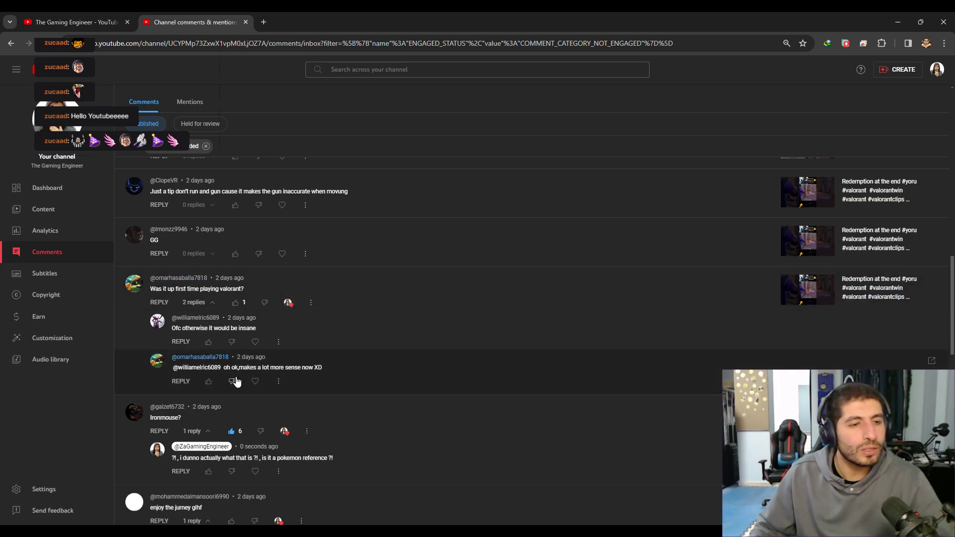
click(159, 302)
text(i rea)
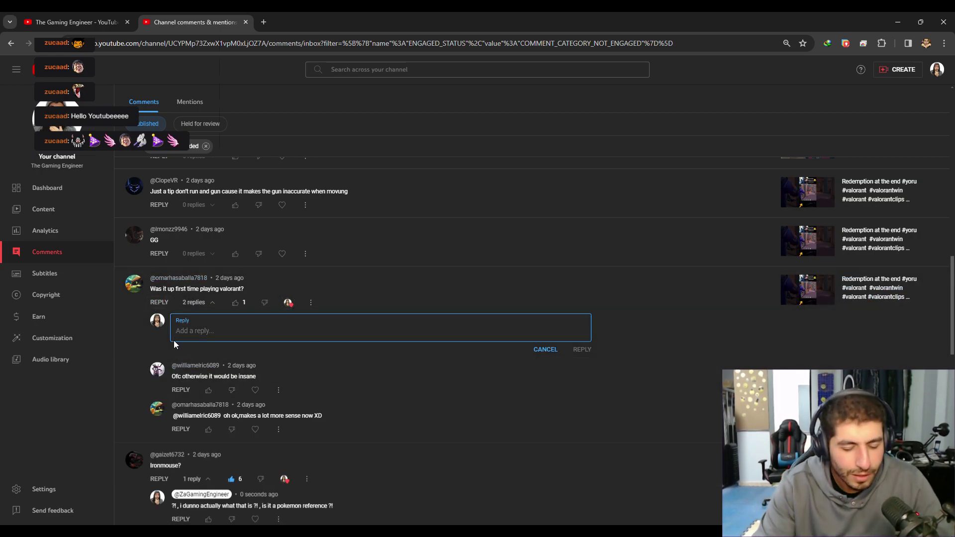
text(lly don)
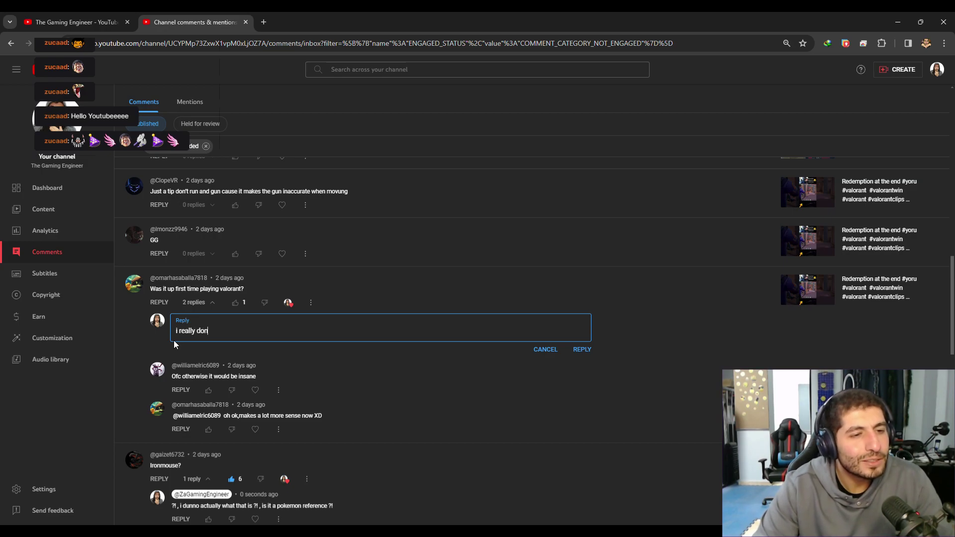
text('t understand what )
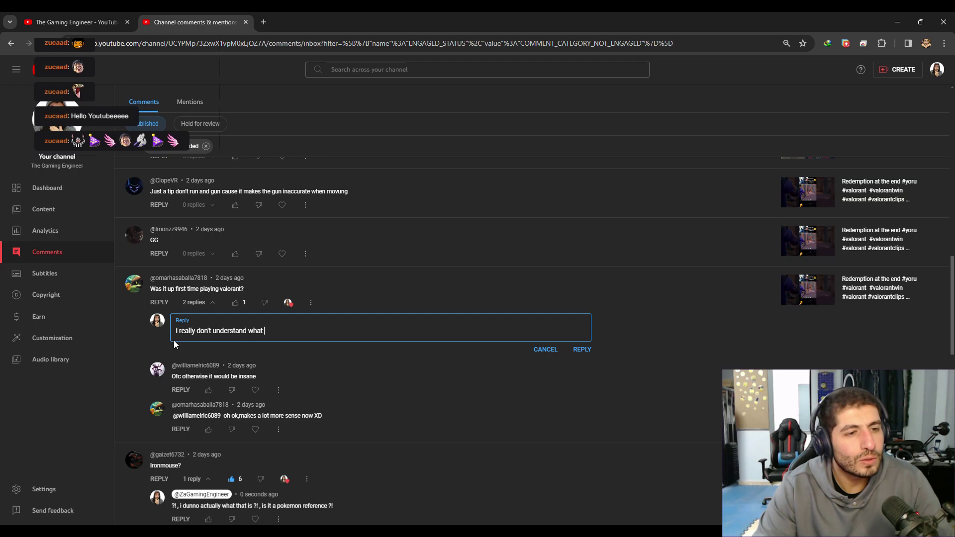
text(you mean)
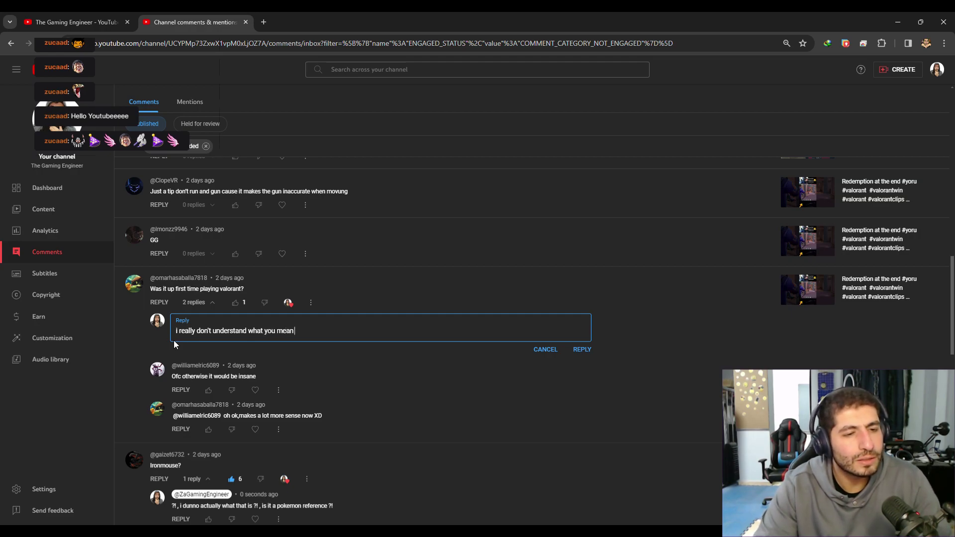
text( !! and the crazy thing is .)
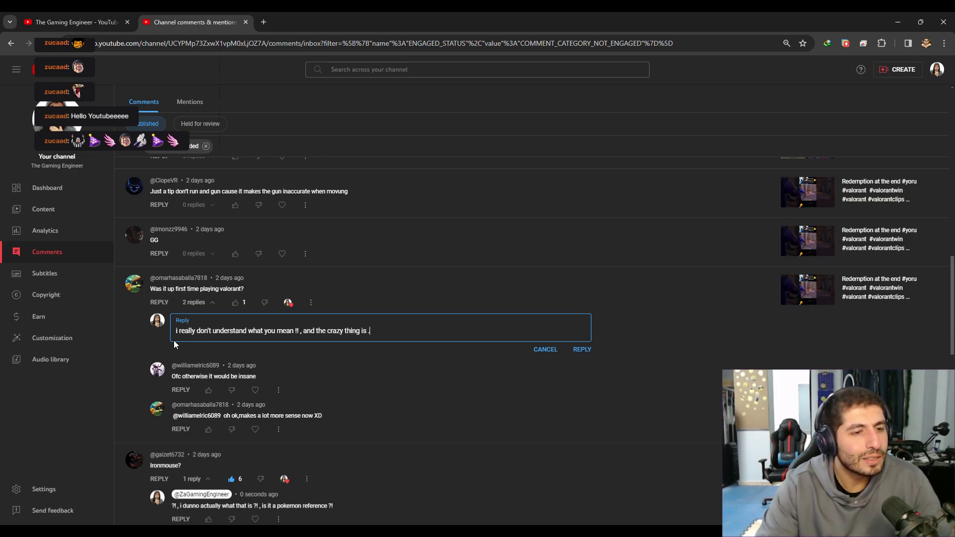
text(. william)
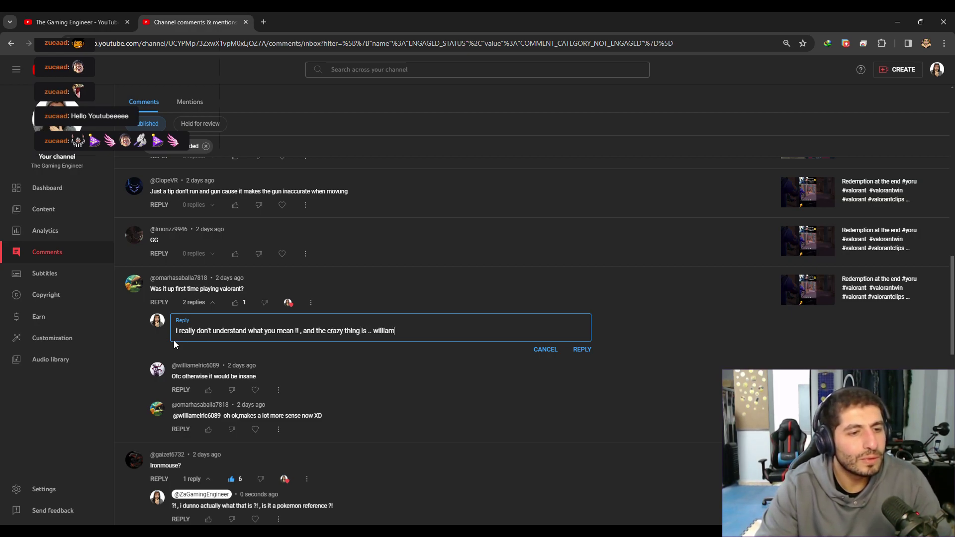
text( in the reply seems to know what you mean !!)
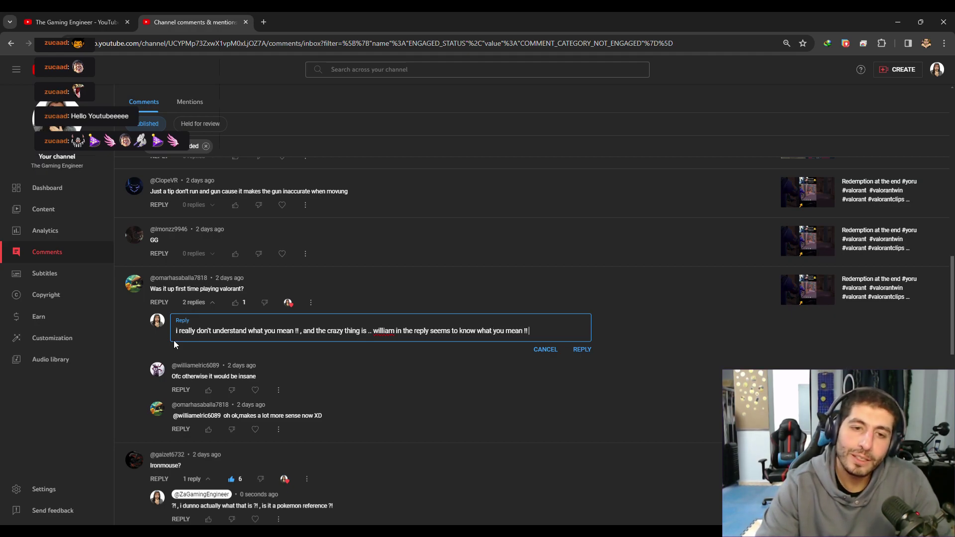
text( .. so .. what)
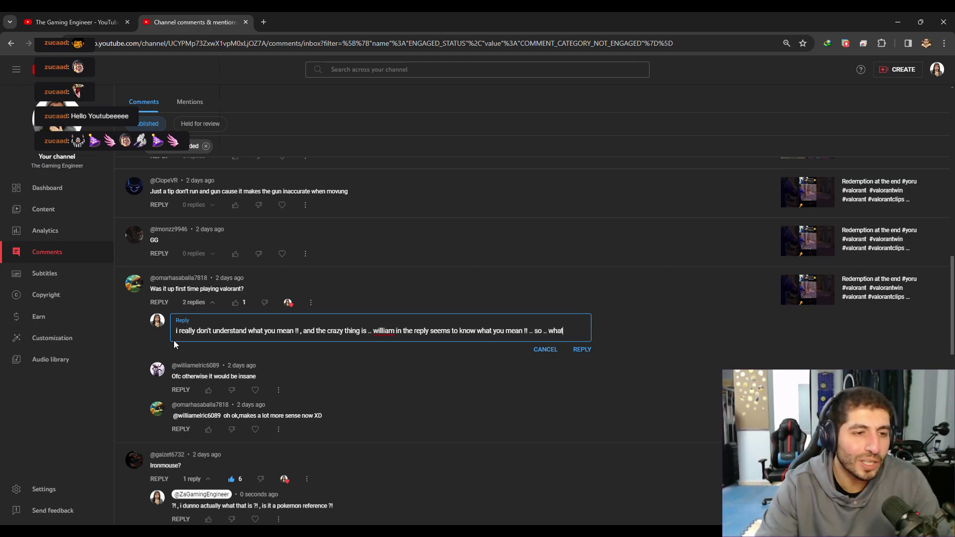
text( do you menan)
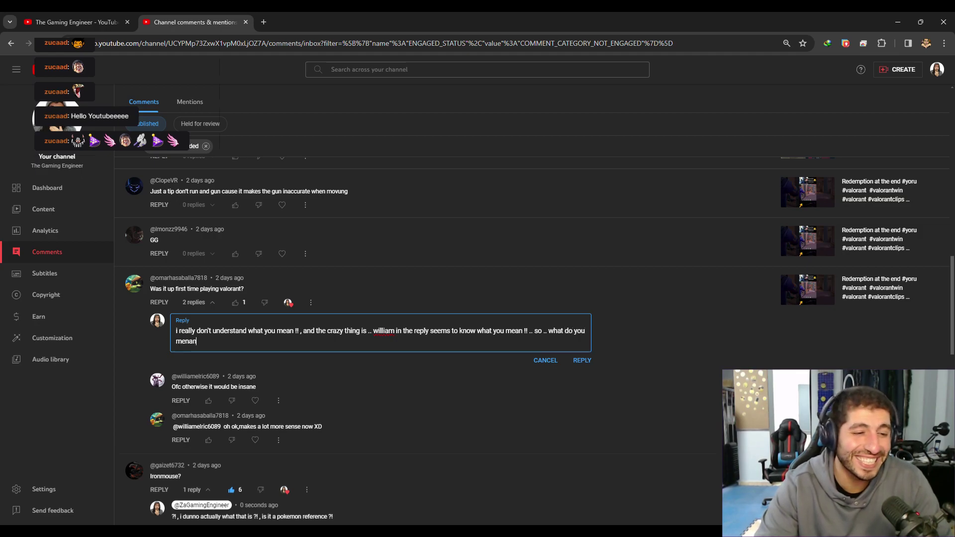
key(BackSpace)
key(BackSpace)
key(BackSpace)
text(an X)
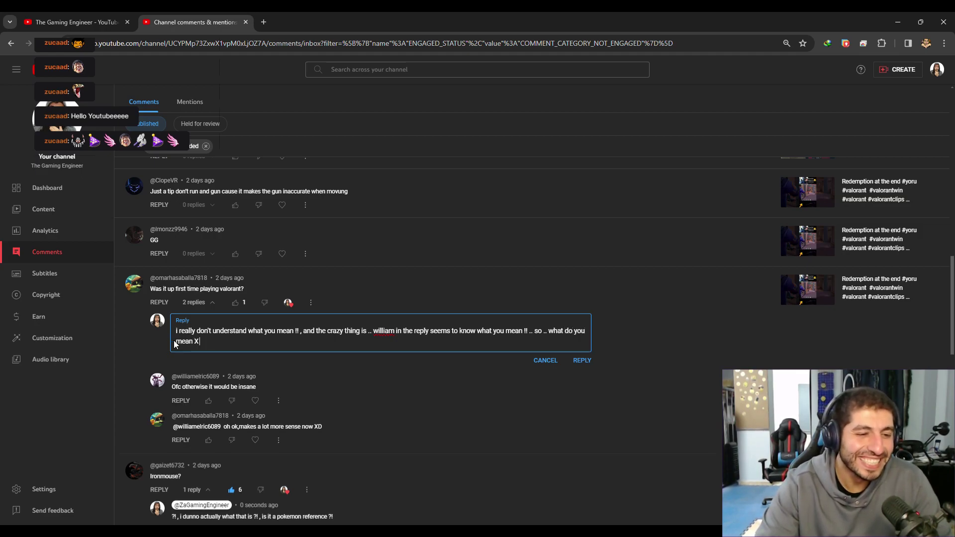
text(D ?!)
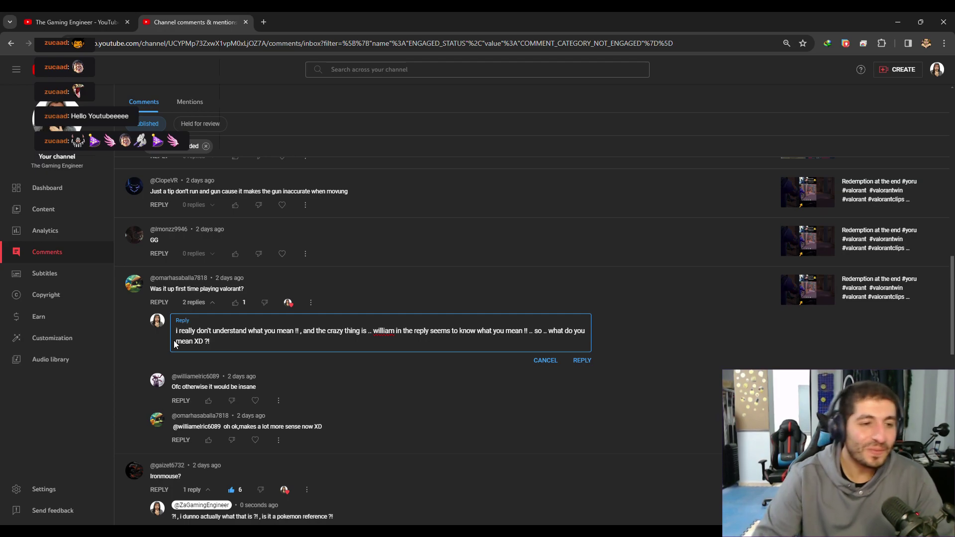
click(582, 360)
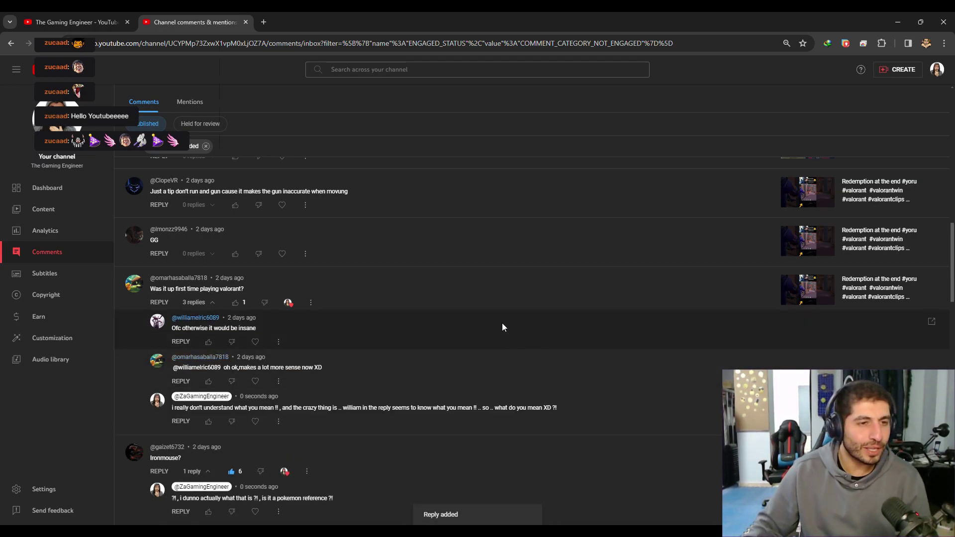
- Heart the run-and-gun tip and reply that you avoid it every round, 'still learning though'
scroll(282, 324, up, 1)
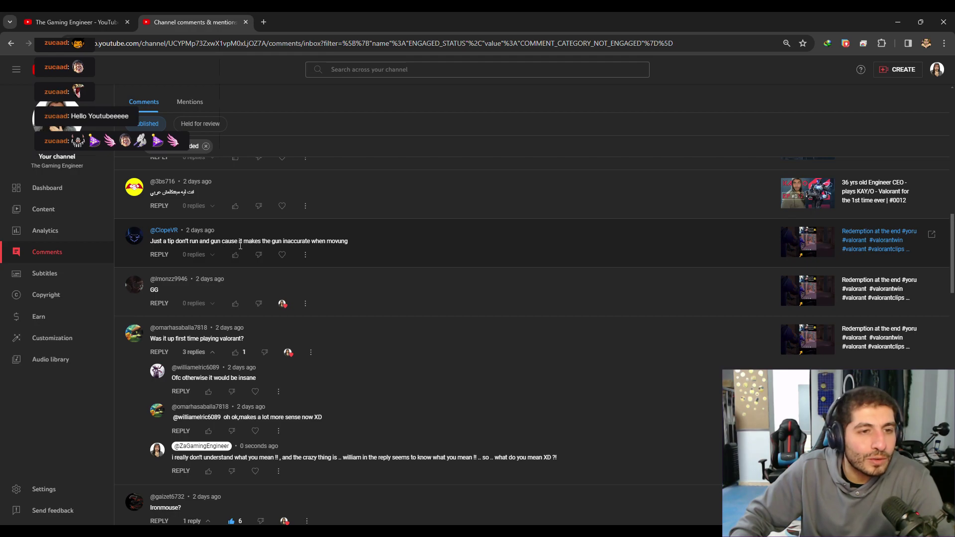
click(283, 255)
click(159, 254)
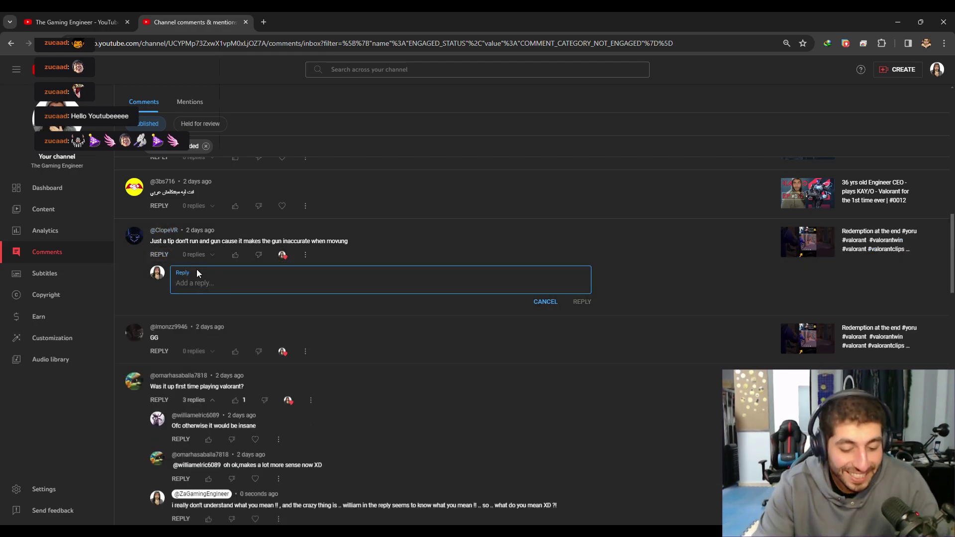
text(yeah, iam t)
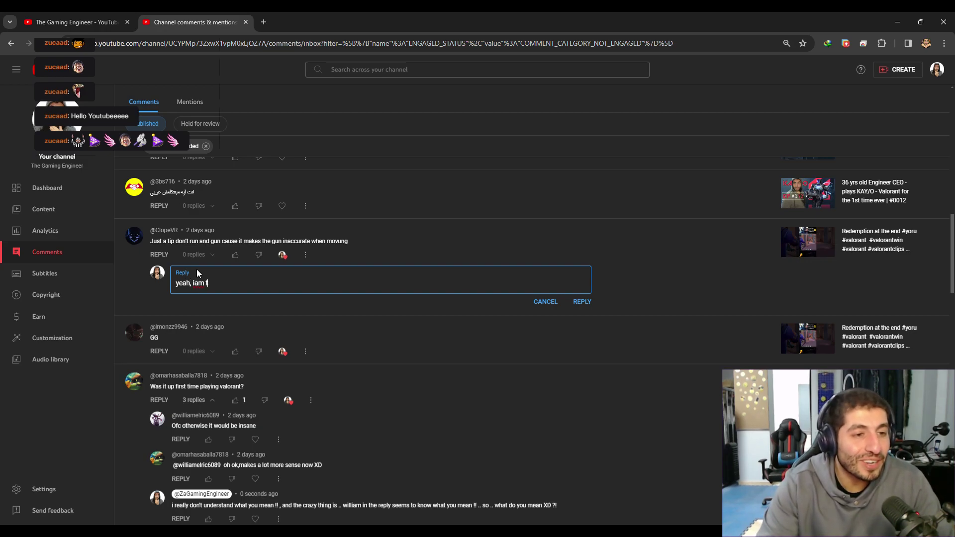
text(rying as hard as)
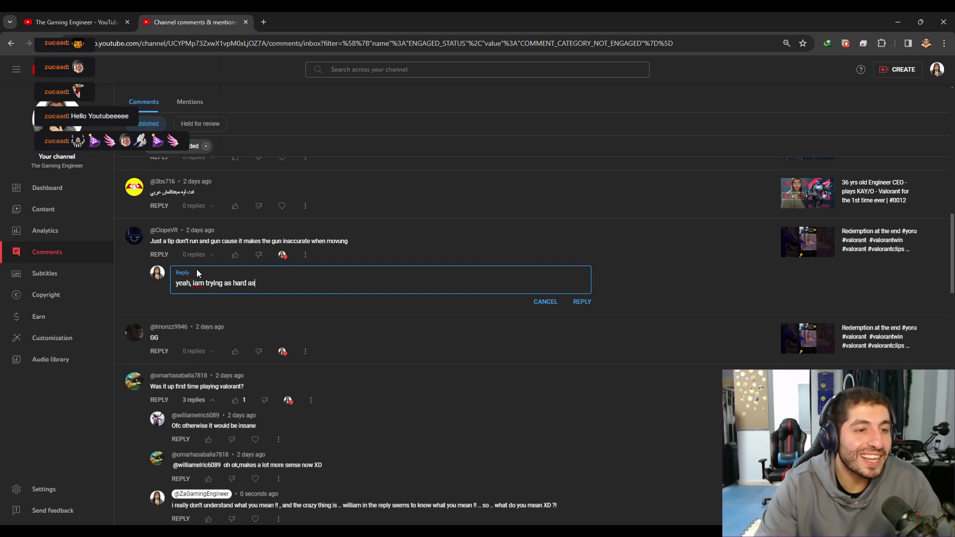
text( possible t)
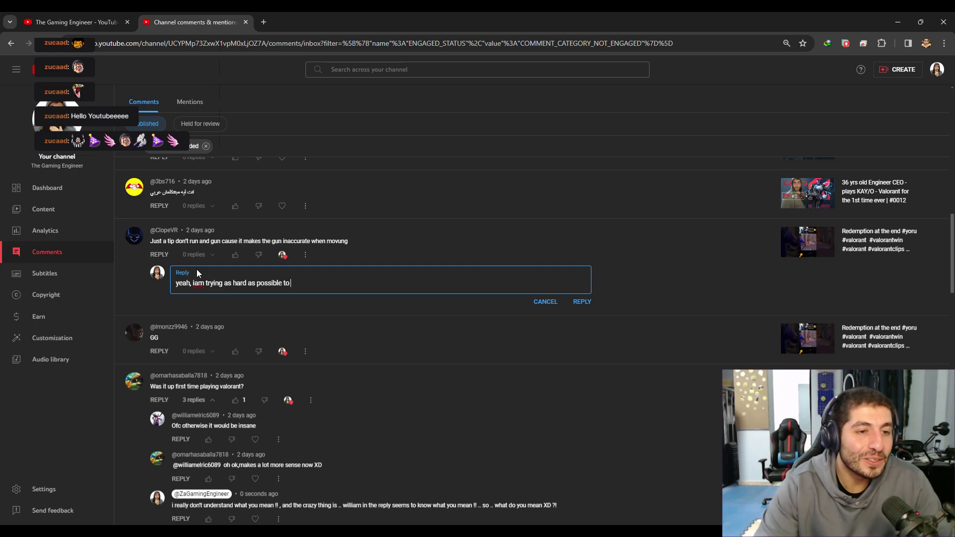
text(ot to do t)
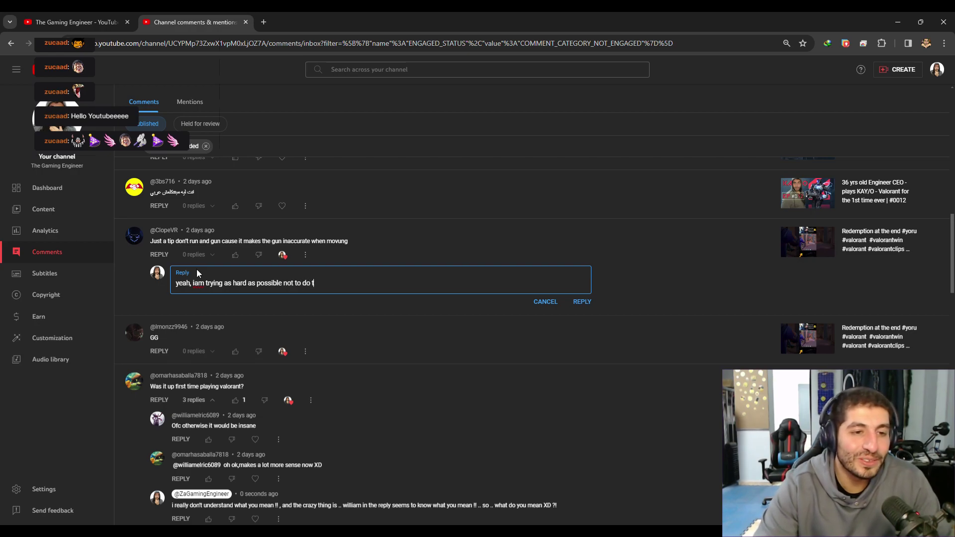
text(hat in every ga)
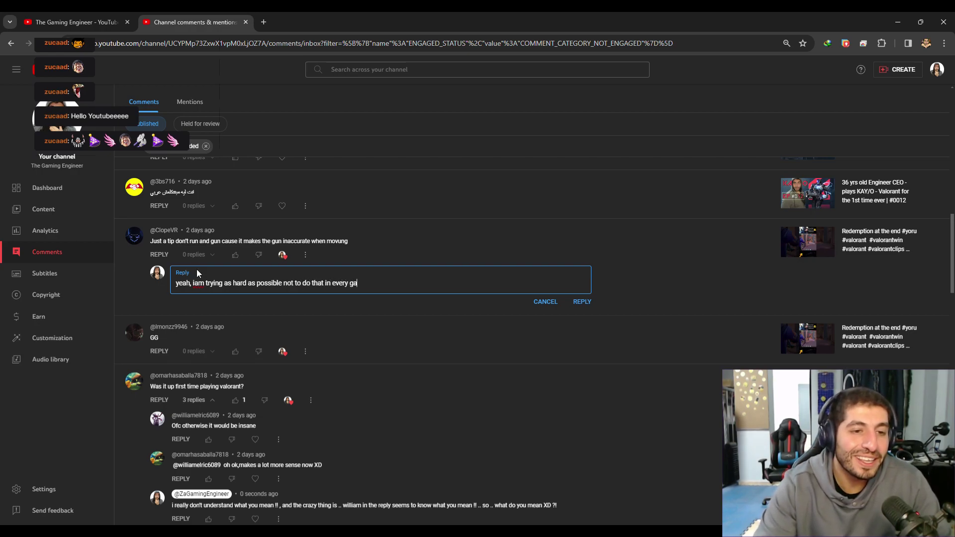
text(me and every tr)
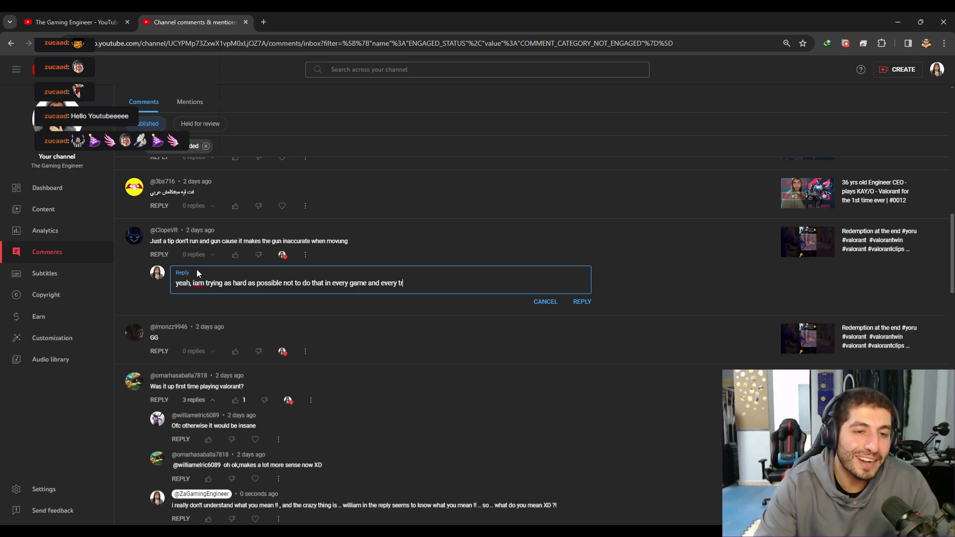
text(ound, sti)
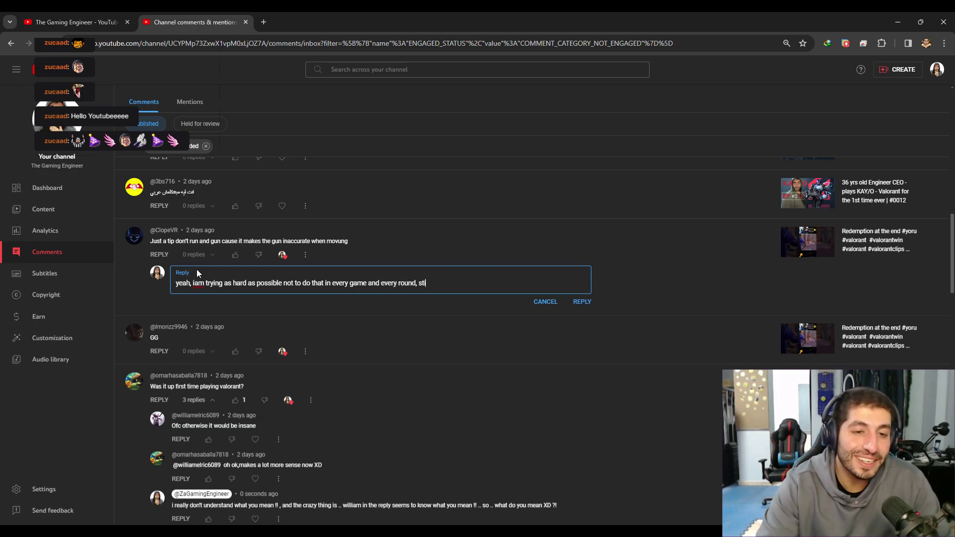
text(ll learning th)
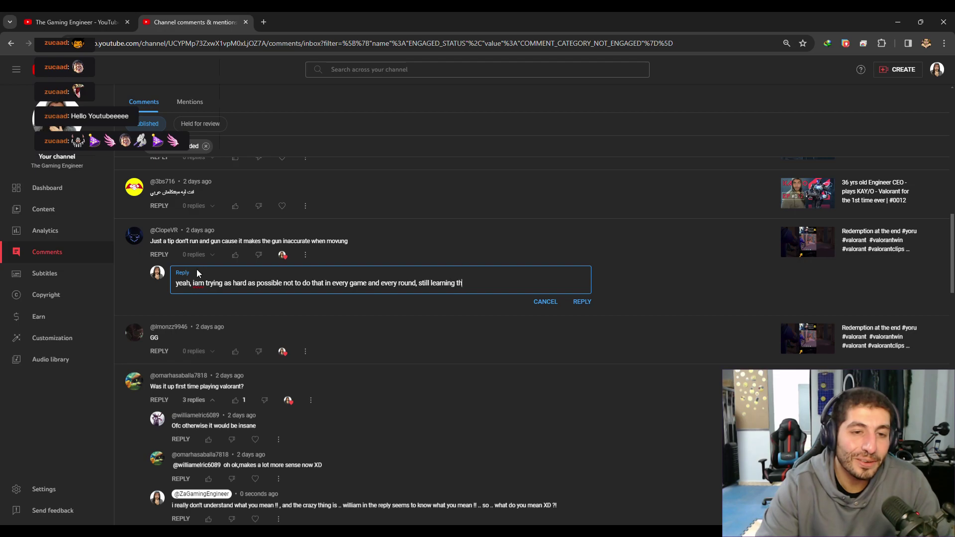
text(ough)
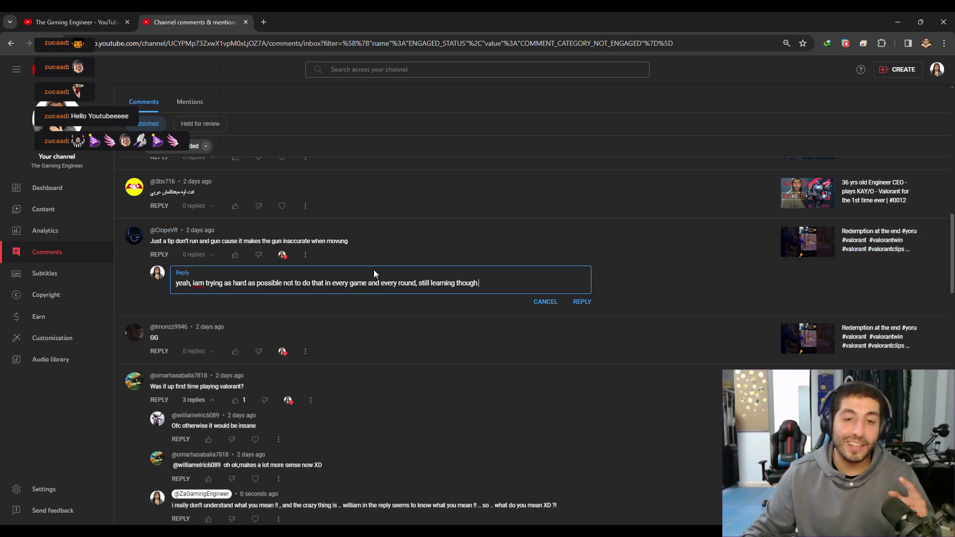
click(583, 302)
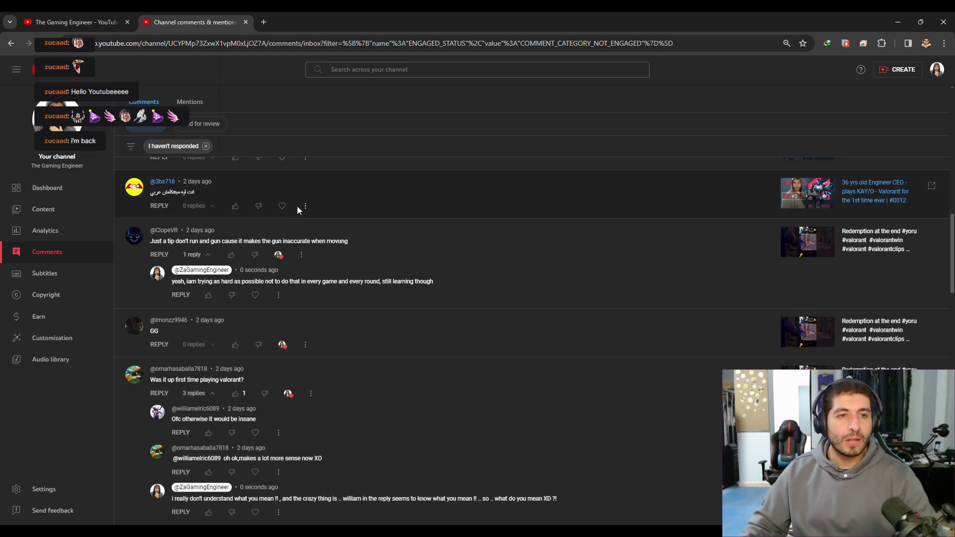
- Heart the Arabic KAY/O comment and type a three-line Arabic reply promising a future Arabic channel
click(282, 206)
click(159, 206)
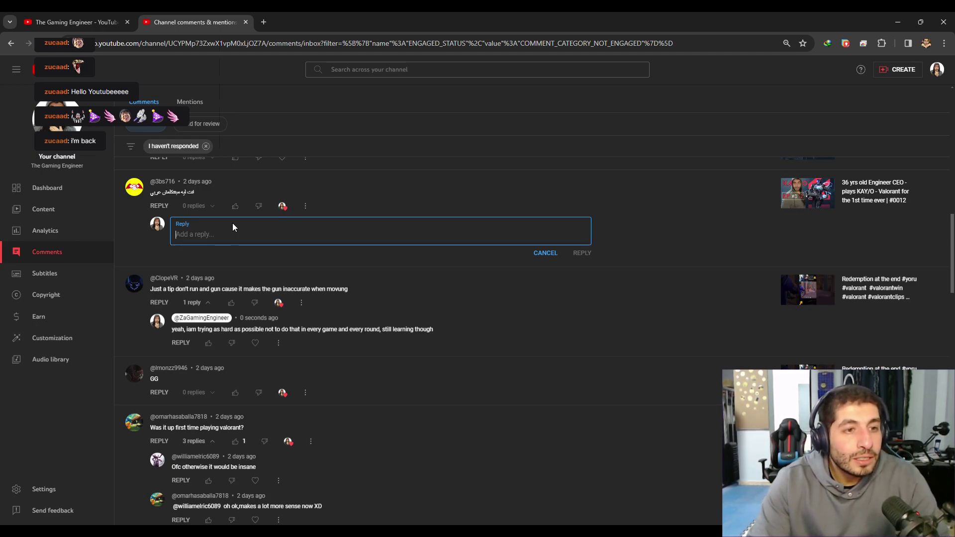
text(لعدة أ)
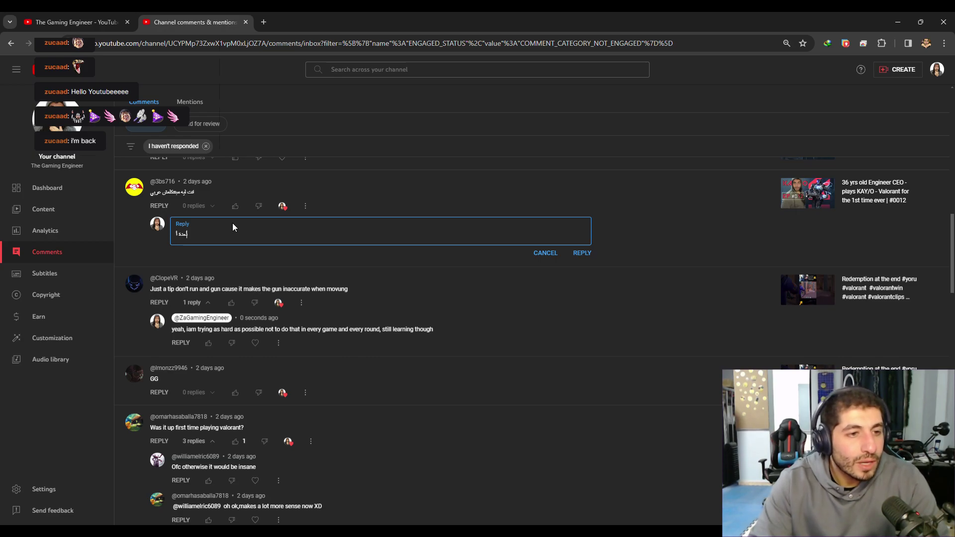
text(سباب ذكرت معظمها في فيديو)
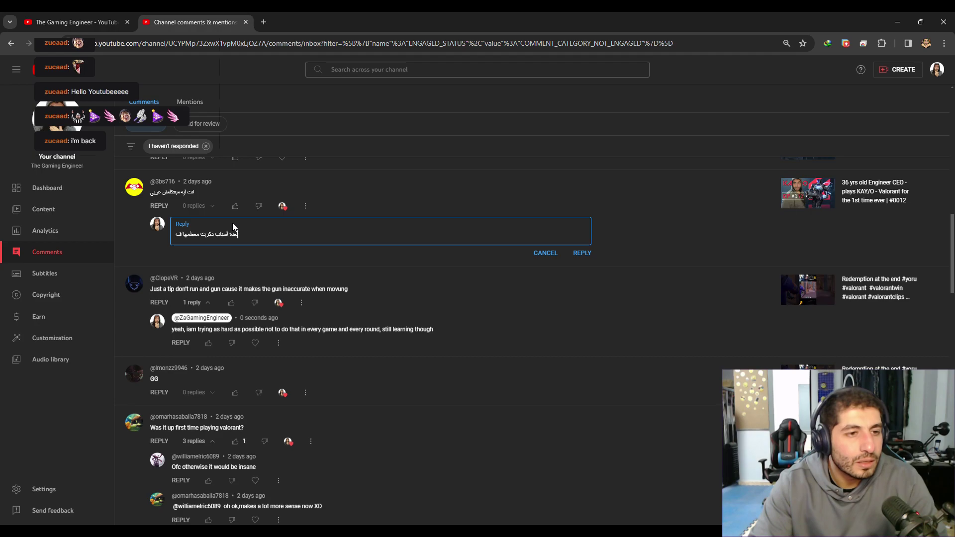
text(هات سابقة)
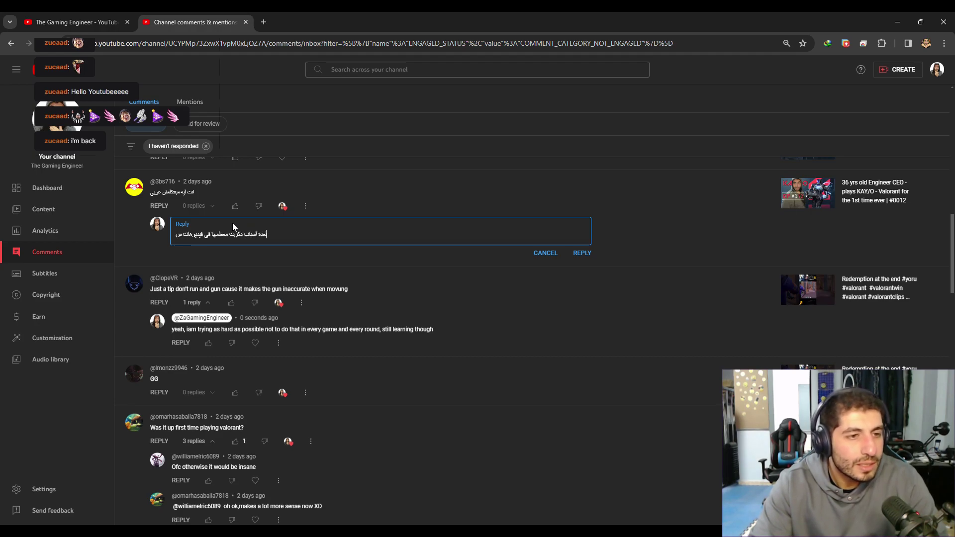
key(Return)
text(و لكن ذلك الفن)
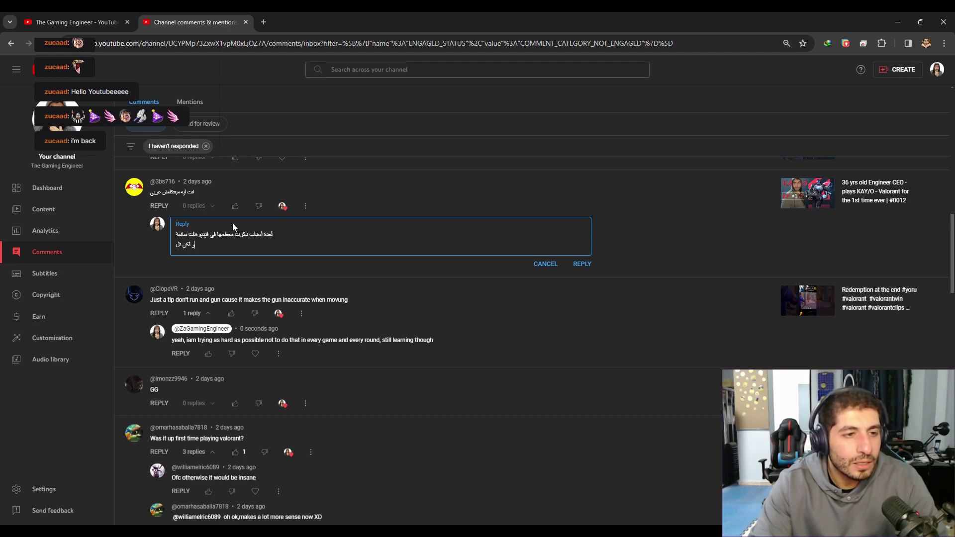
text(اه حالي)
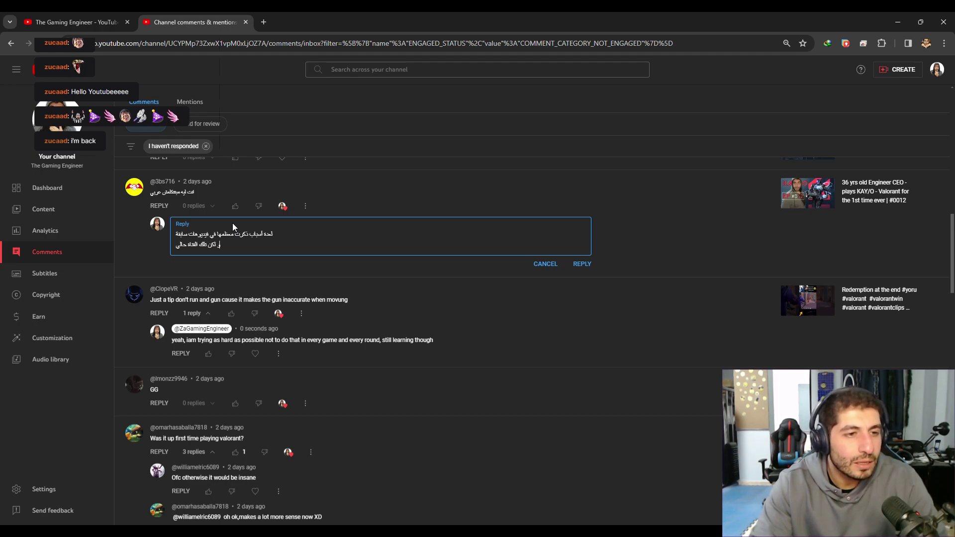
text(ا سأخص)
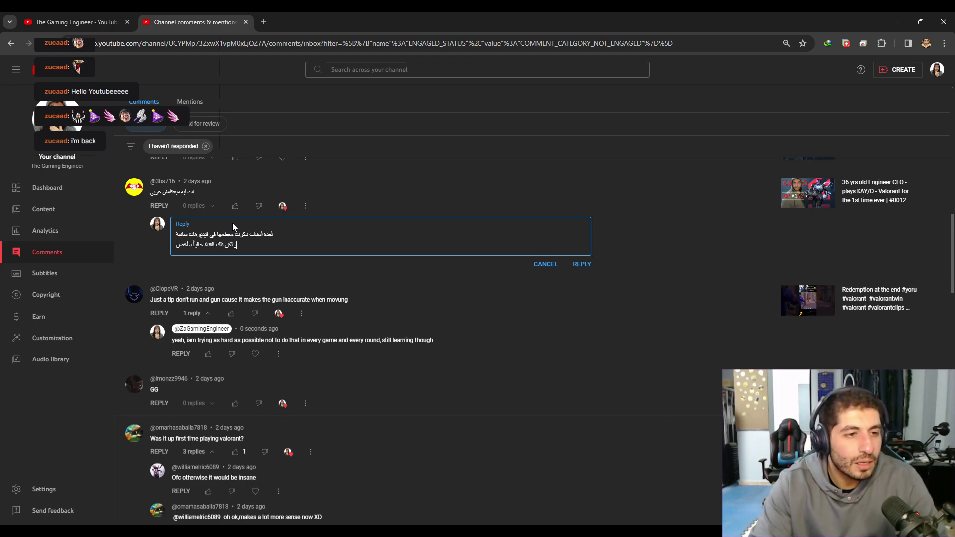
text(صها بإذ)
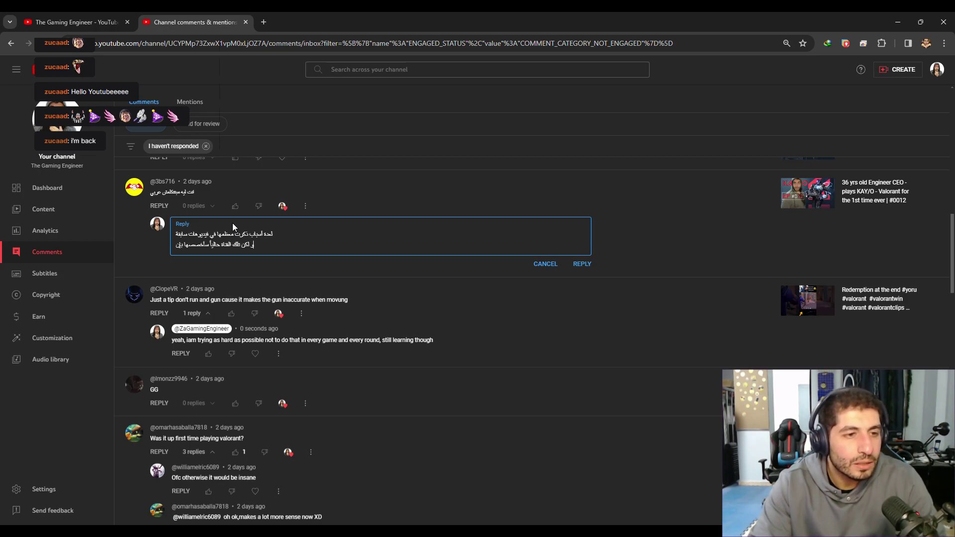
text(ن الله لل)
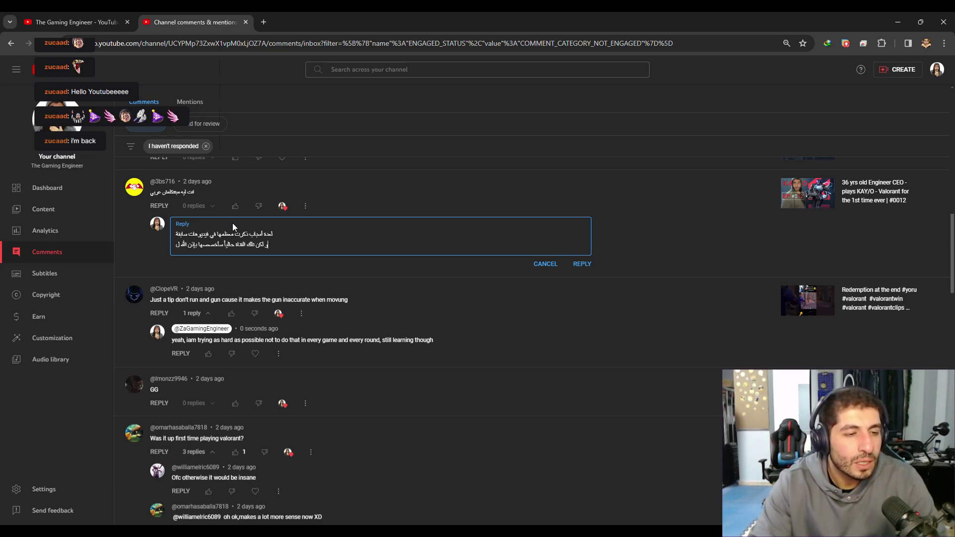
text(محتوي ب)
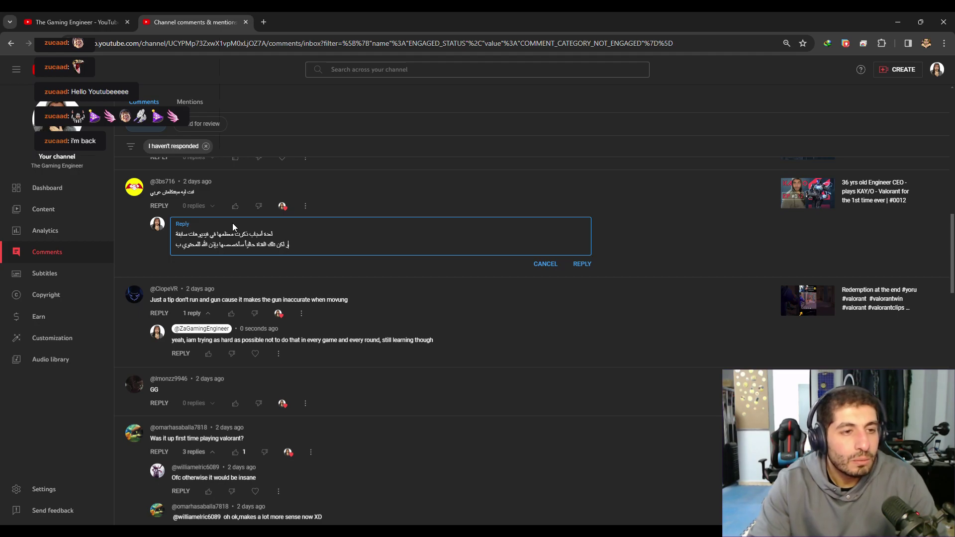
text(الإنجليزية)
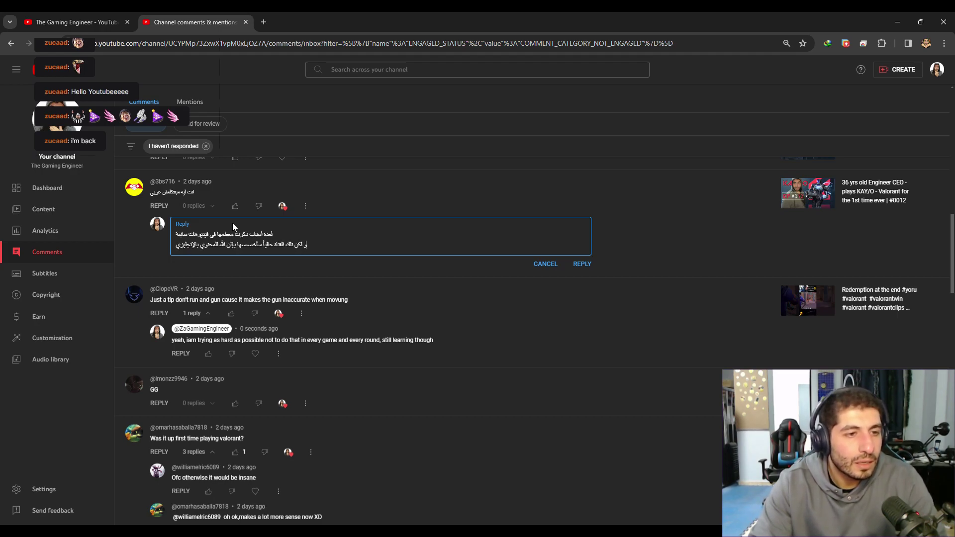
key(Return)
text(لاحقاً)
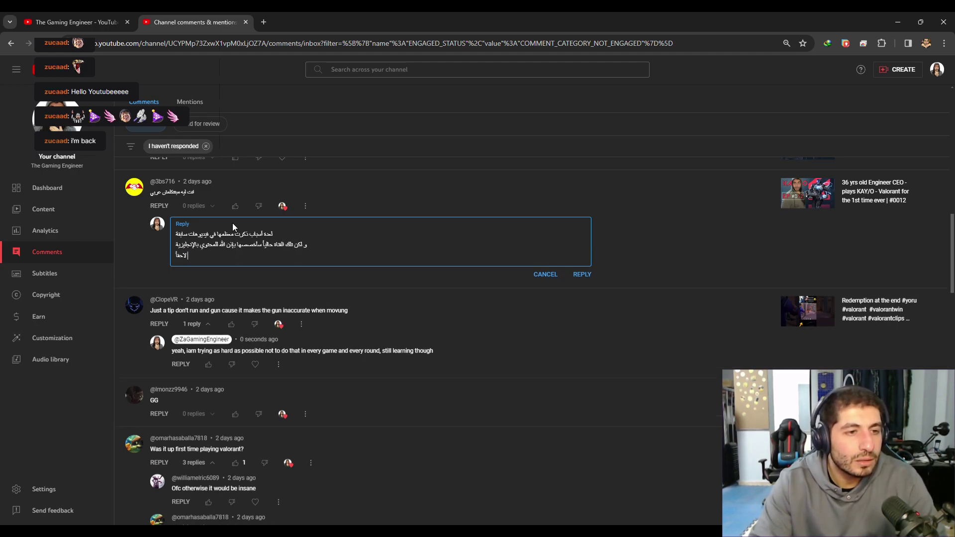
text( إن شاء الل)
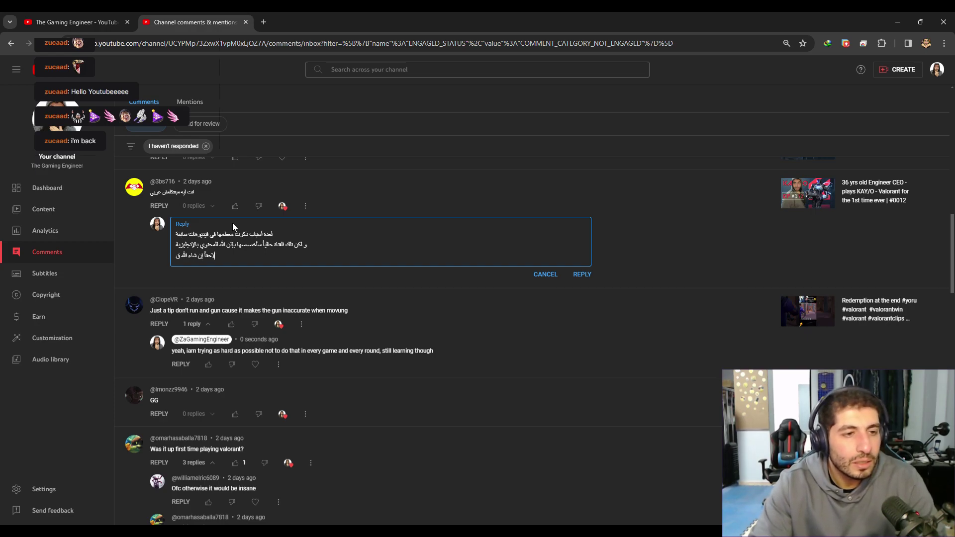
text(د أقوم ب)
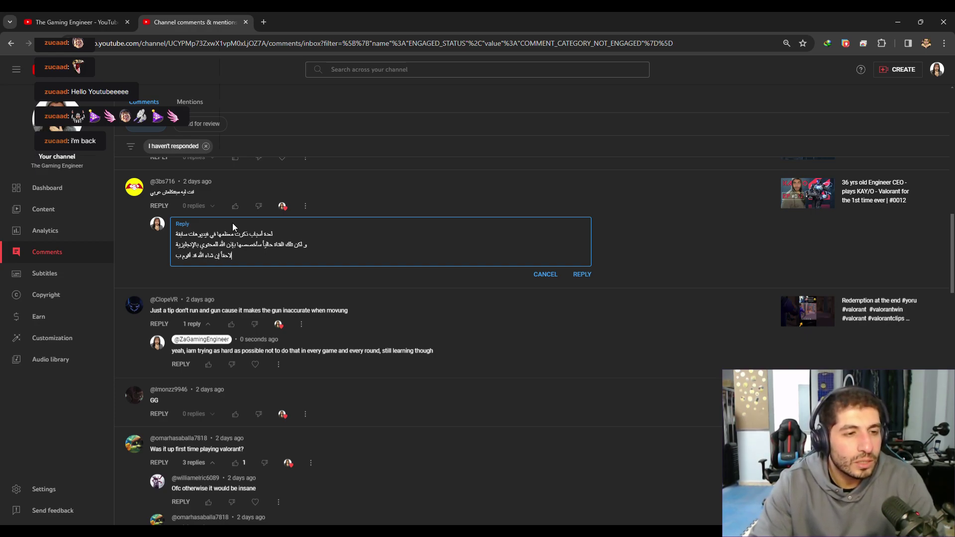
text(إنشاء قناة)
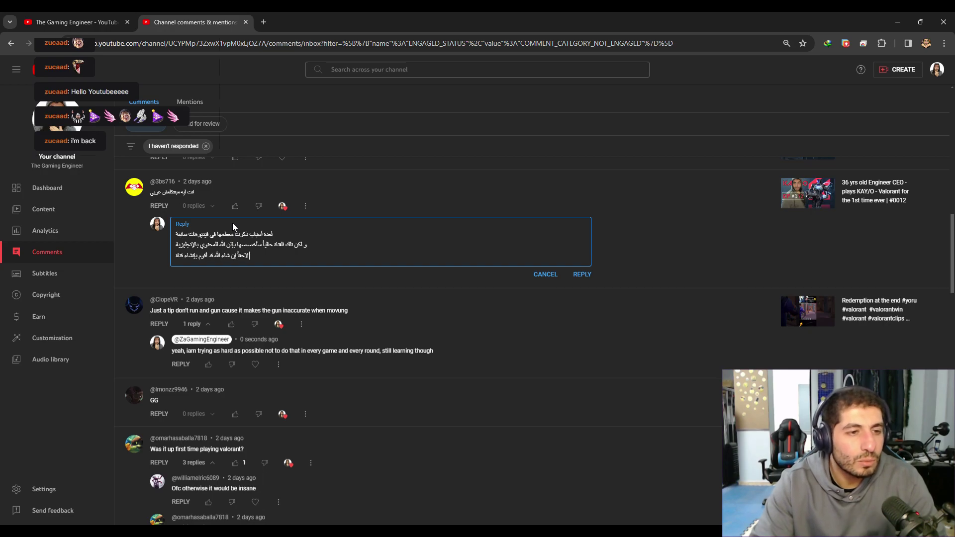
text( مخصصة بالعربية)
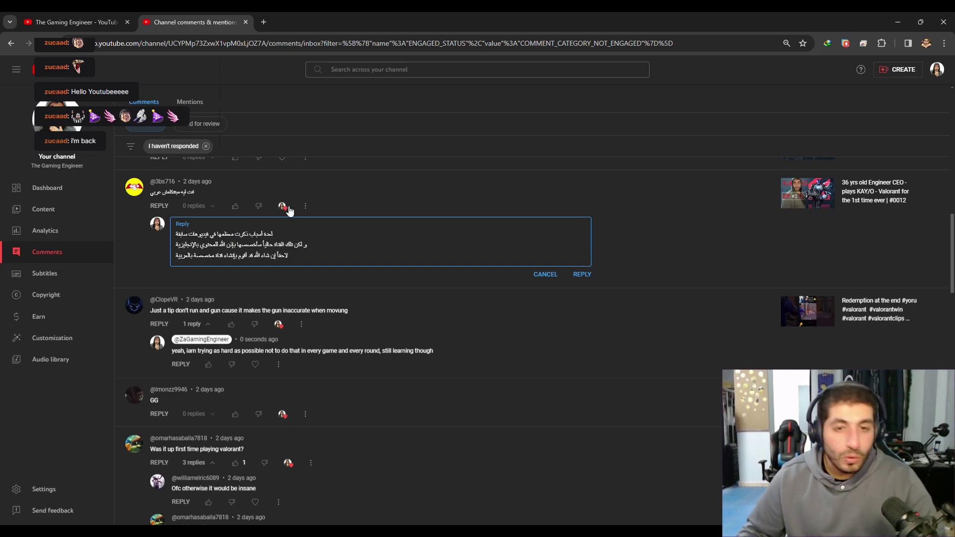
- Post the Arabic reply, then scroll up to the unanswered comments, including the Phoenix one
click(585, 274)
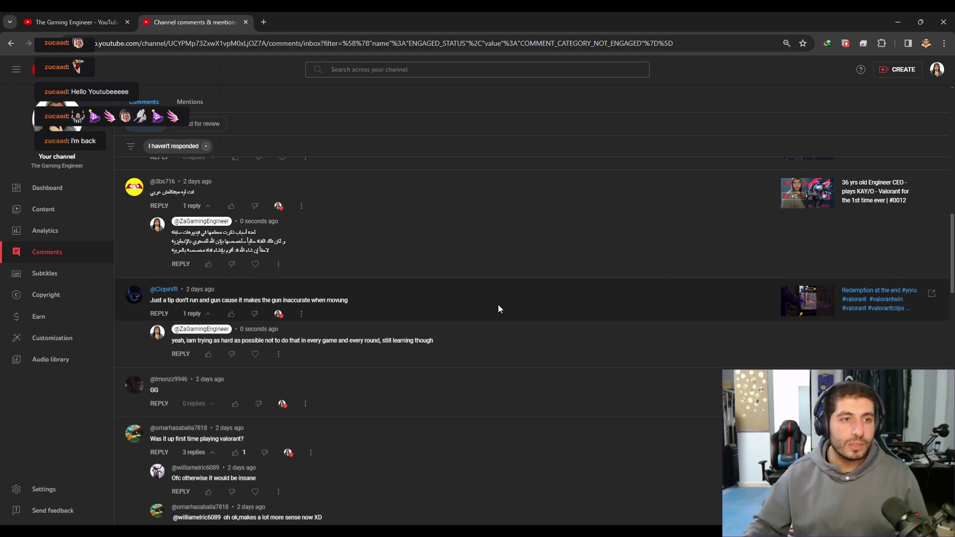
scroll(499, 308, up, 2)
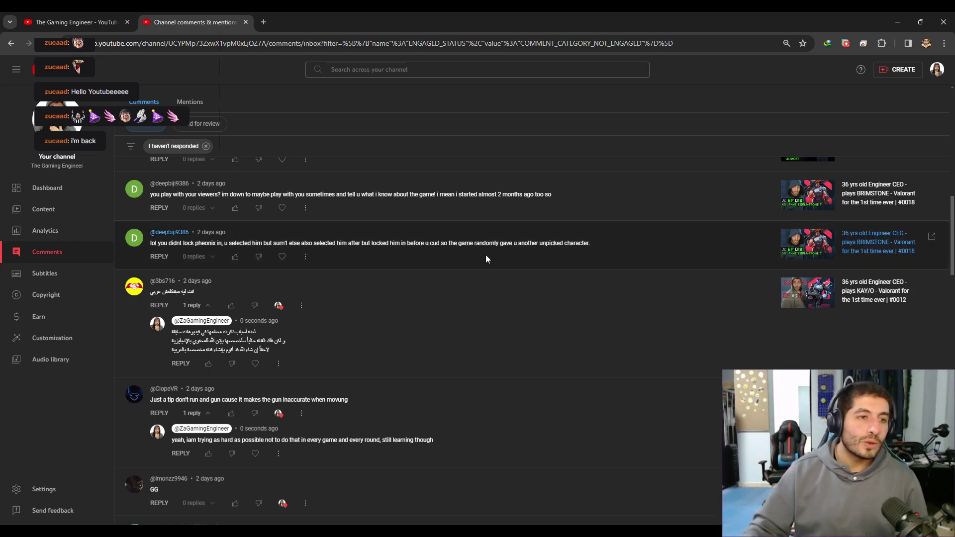
scroll(431, 300, up, 1)
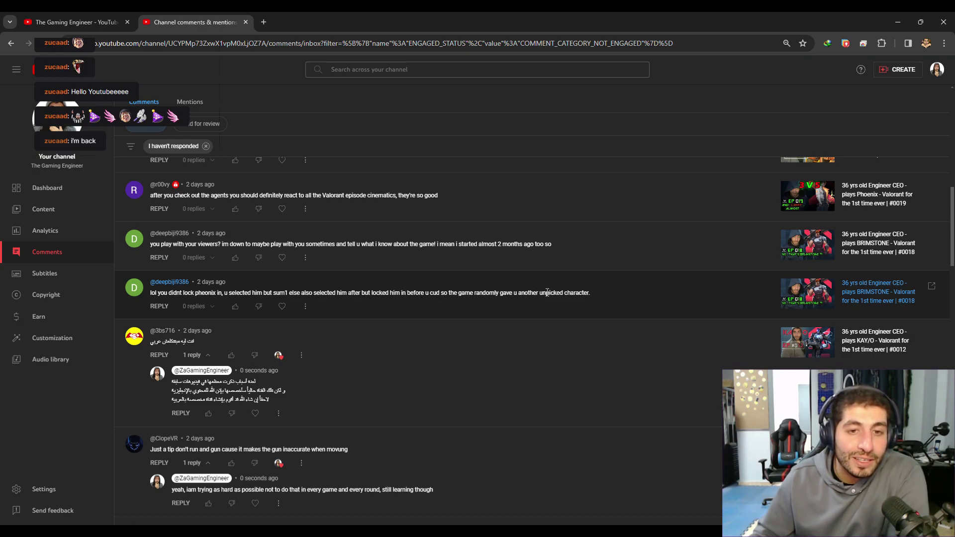
click(282, 307)
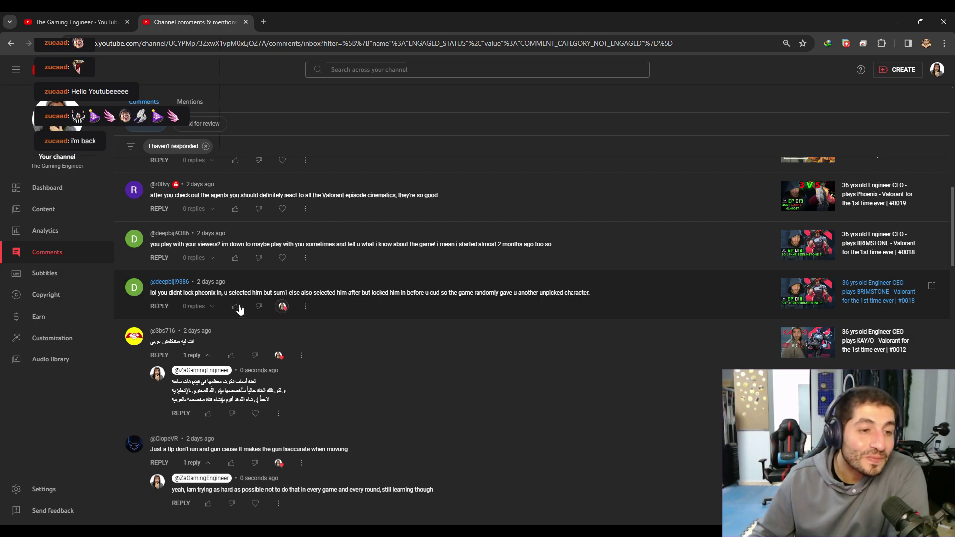
click(160, 307)
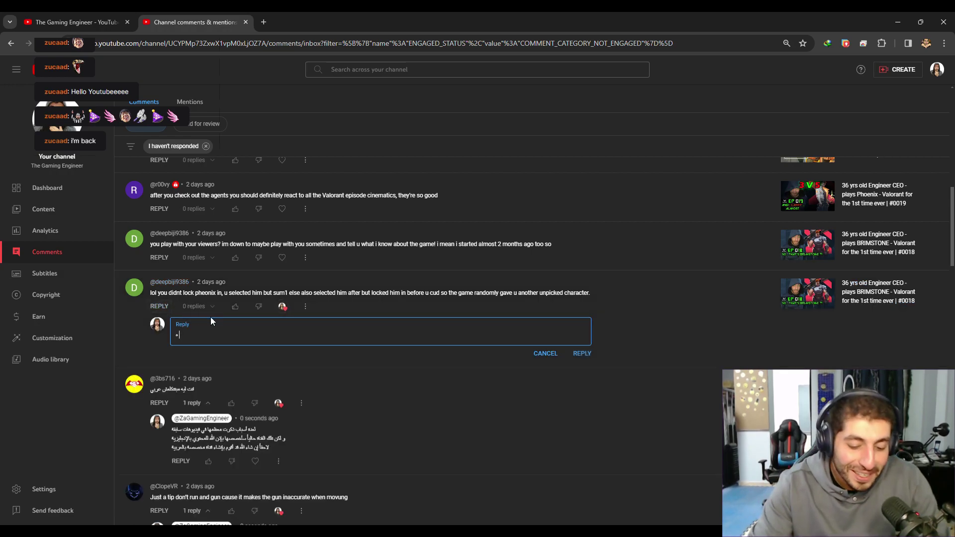
text(i figured thisout yes after watching what i  recorded , and kept thinking of how )
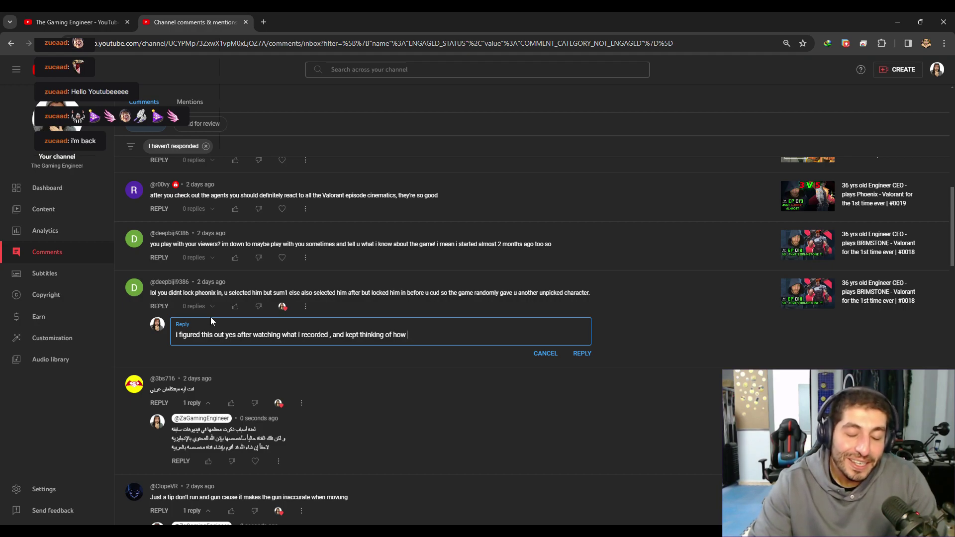
text(my brain )
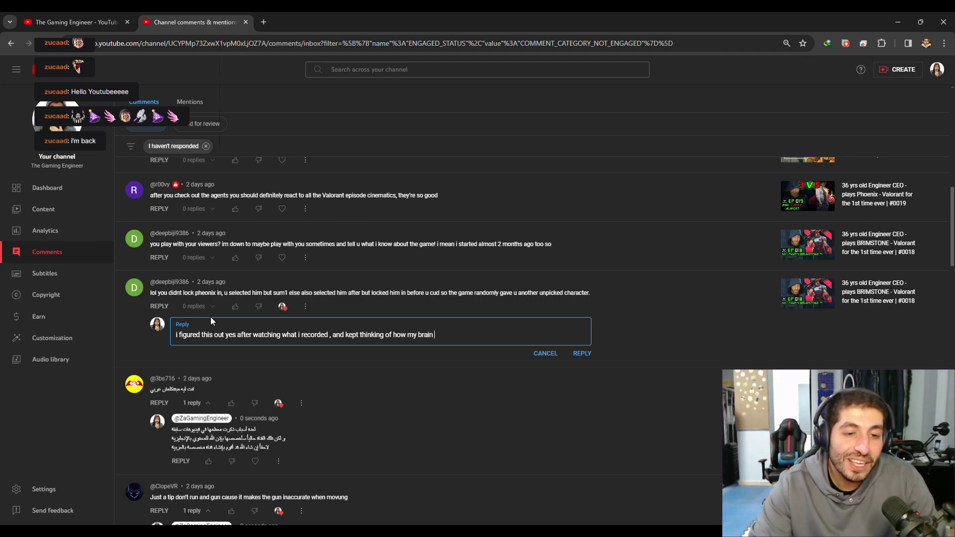
text(works and why)
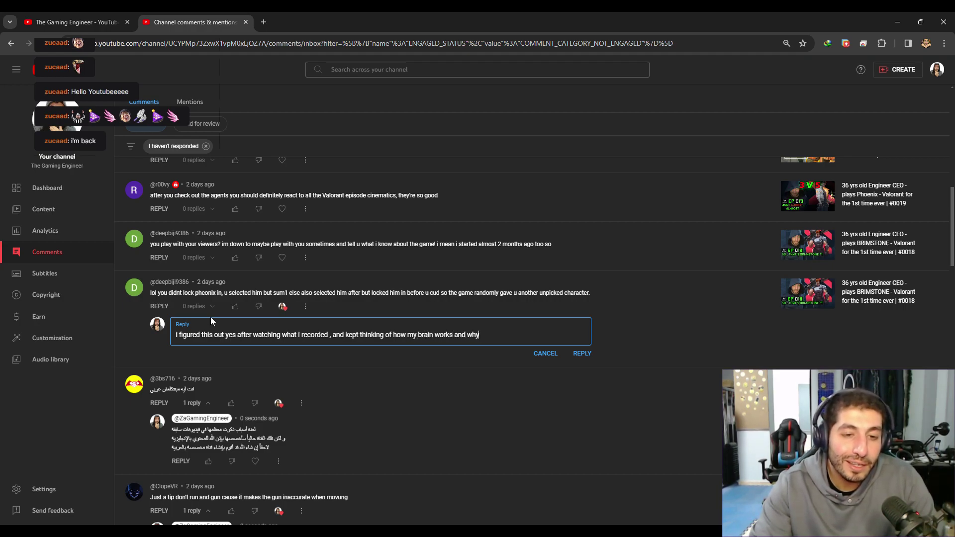
text( i do such s)
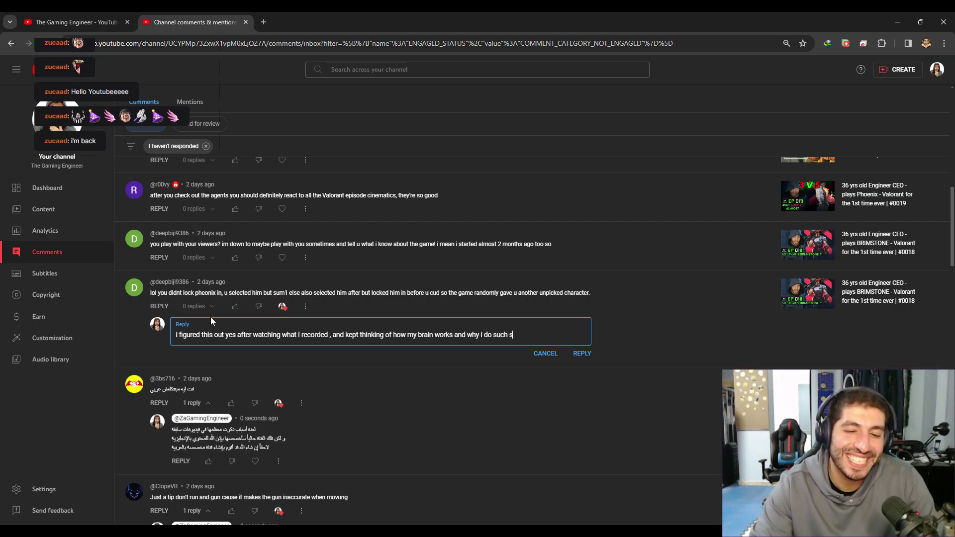
text(tuff XD )
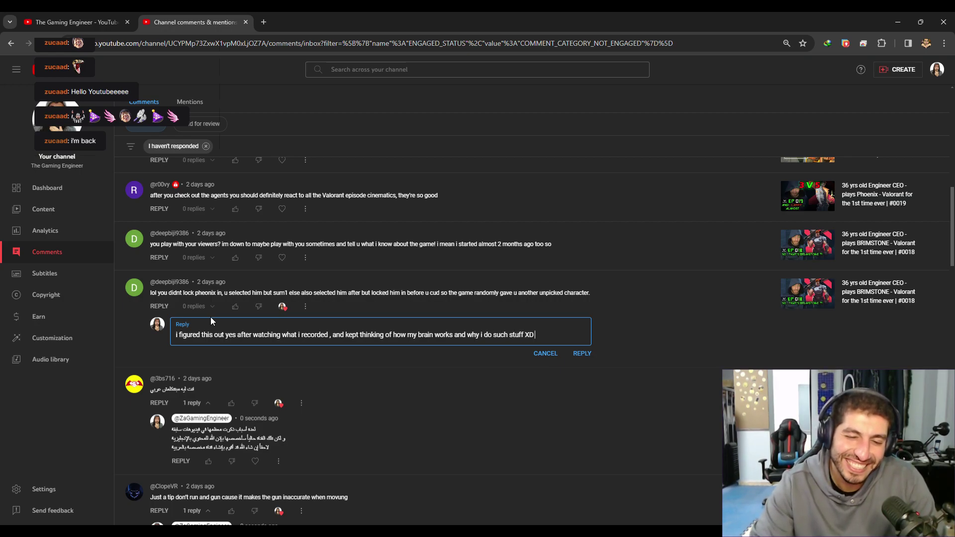
text(XD)
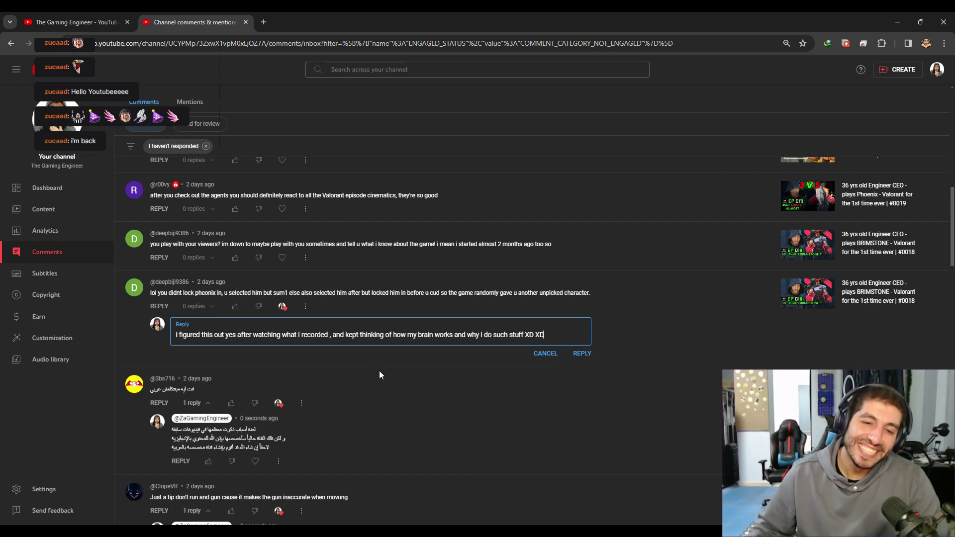
click(582, 354)
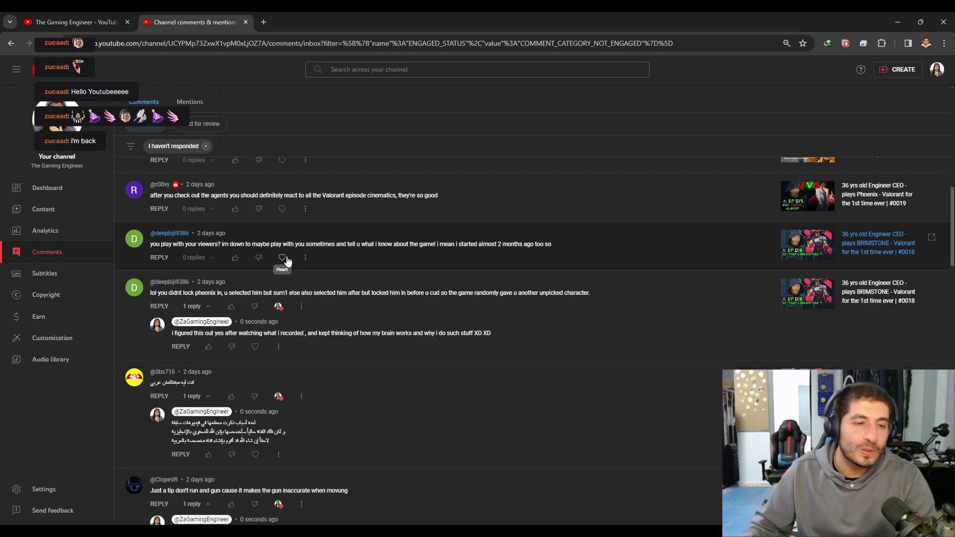
- Heart the play-with-viewers comment and begin a reply saying their comment inspired a discord server
click(282, 258)
click(159, 257)
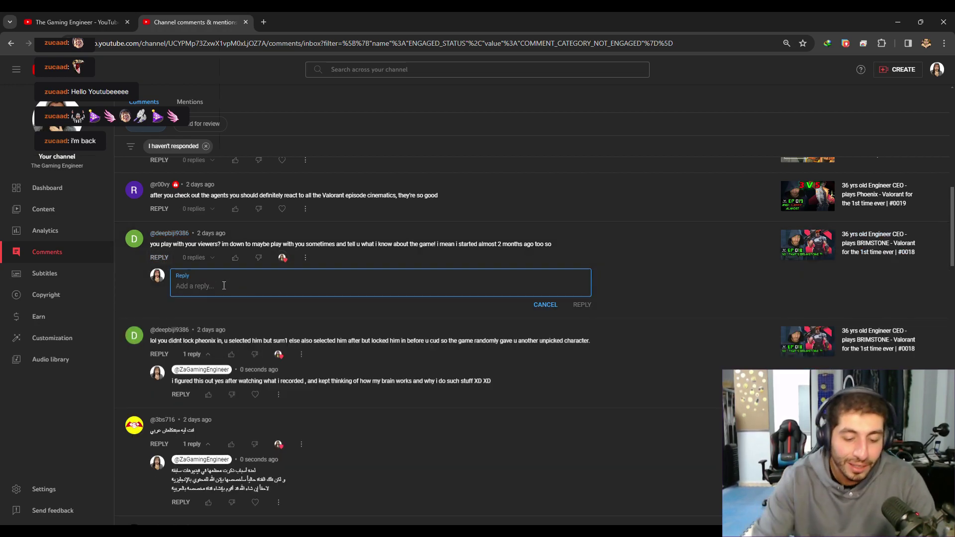
text(h)
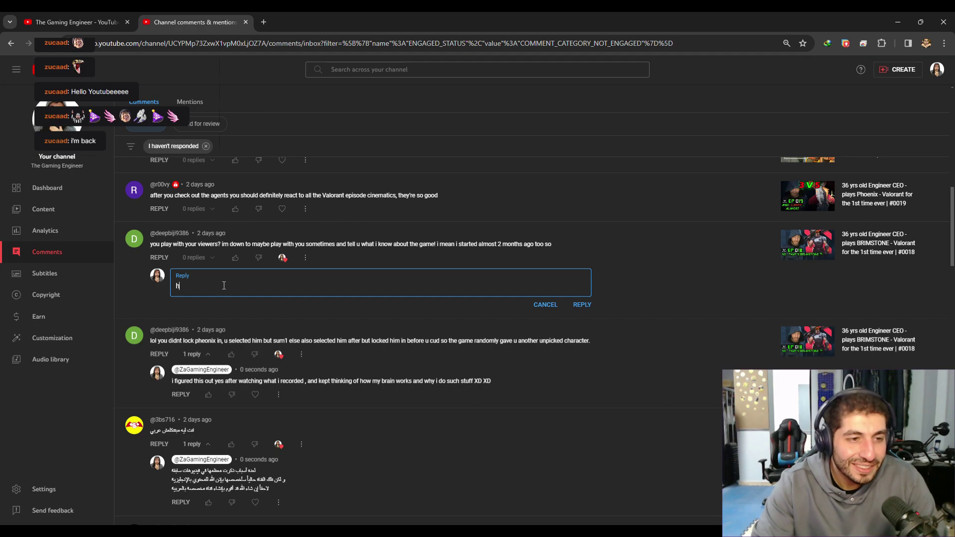
key(BackSpace)
text(yeah, i'd lov e)
key(BackSpace)
key(BackSpace)
text(e t)
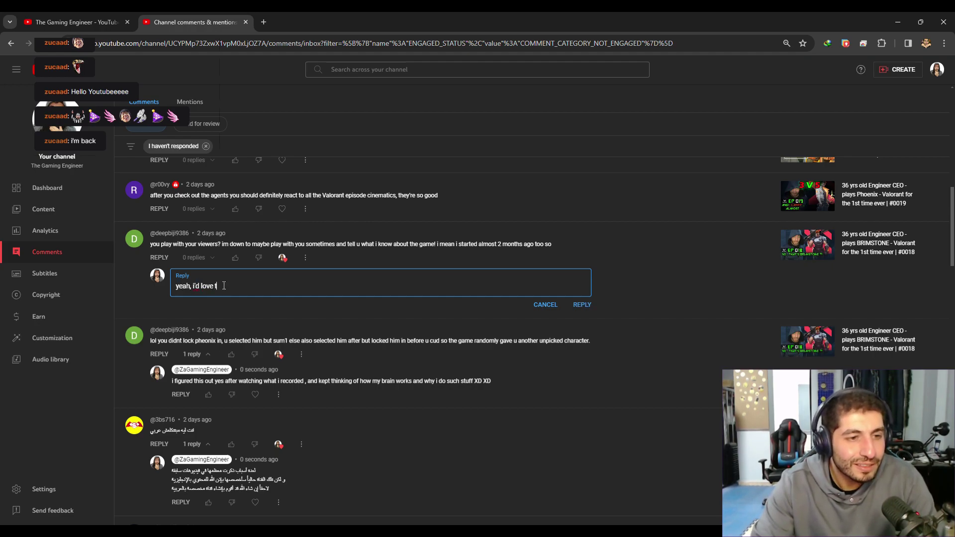
text(hat , i ac)
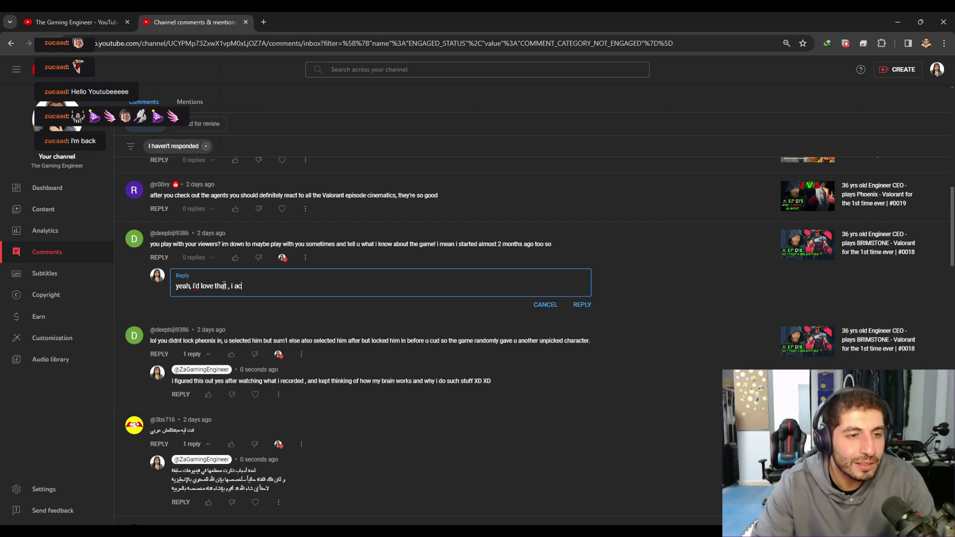
text(tually read yourt)
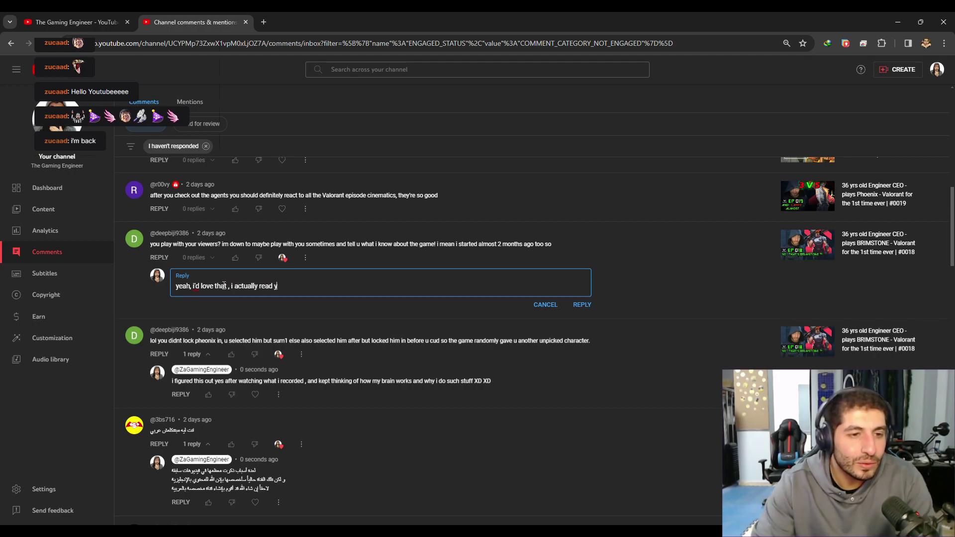
key(BackSpace)
text(comment)
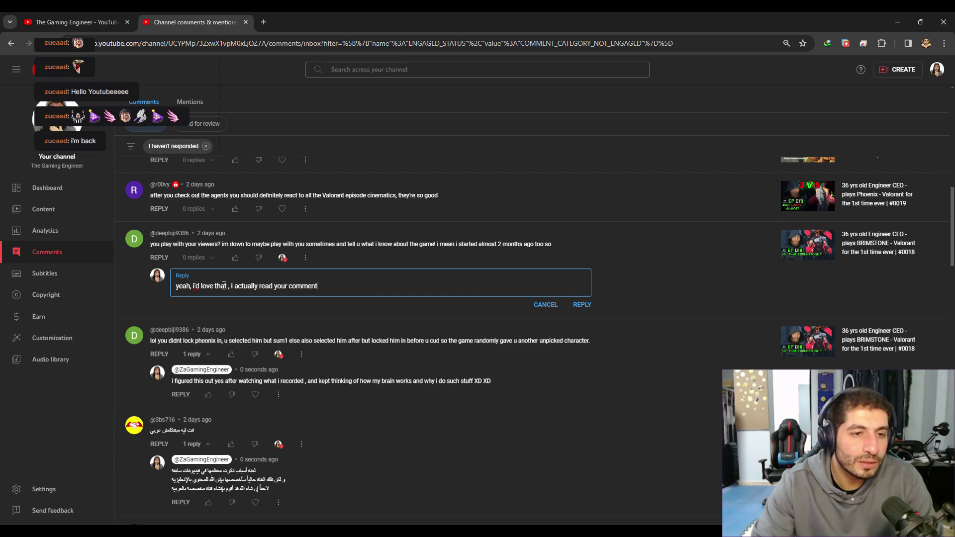
text( whern you post)
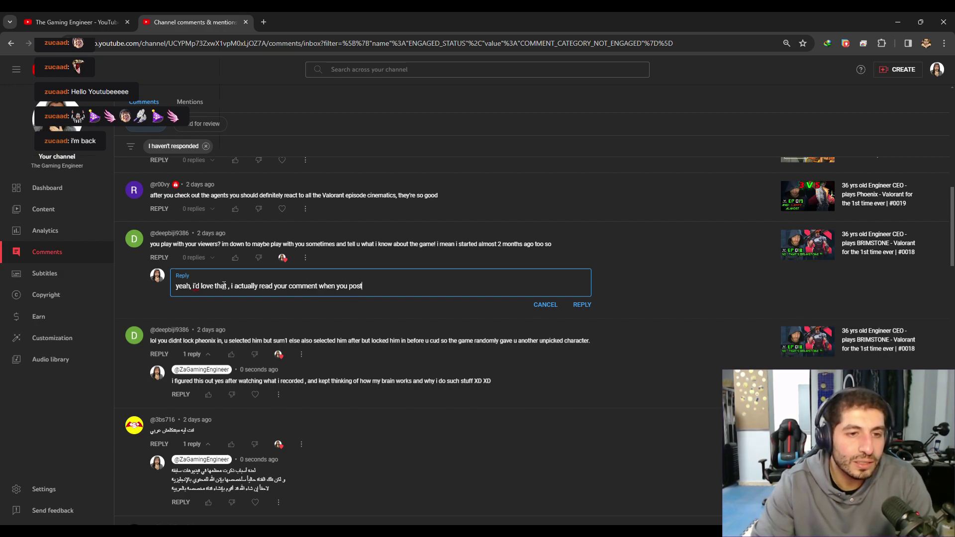
text(ed, and i)
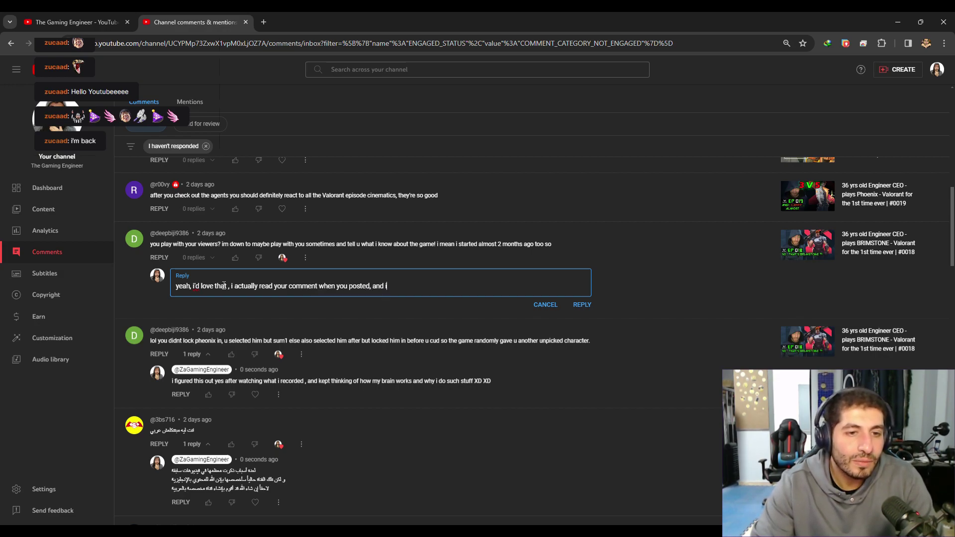
text(t inspired me to mak)
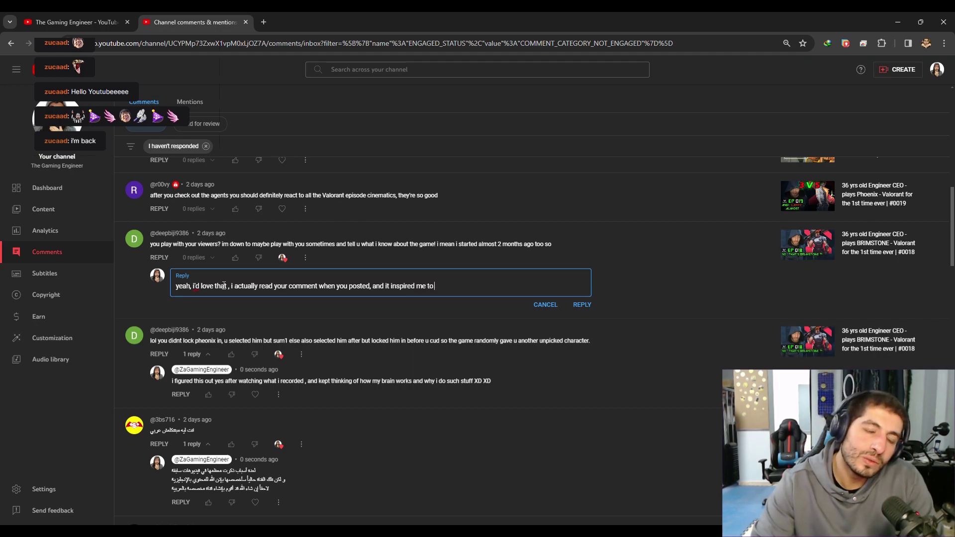
text(e a disc)
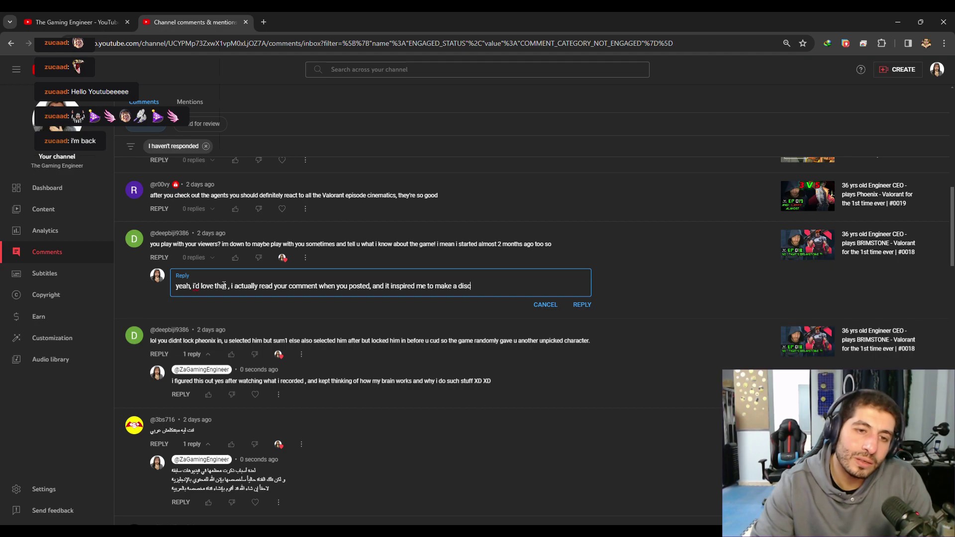
text(ord server :)
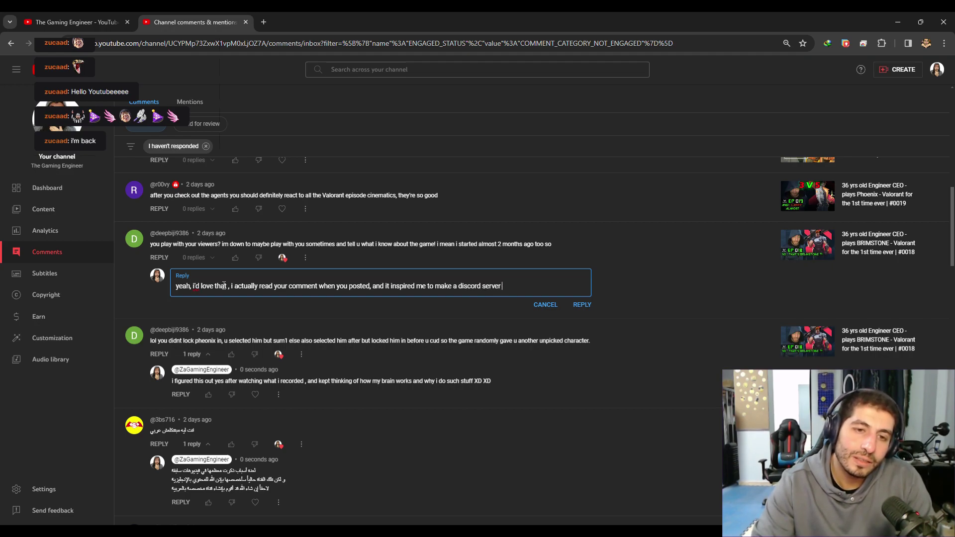
- Paste the discord server invite link on its own line in the reply
key(Return)
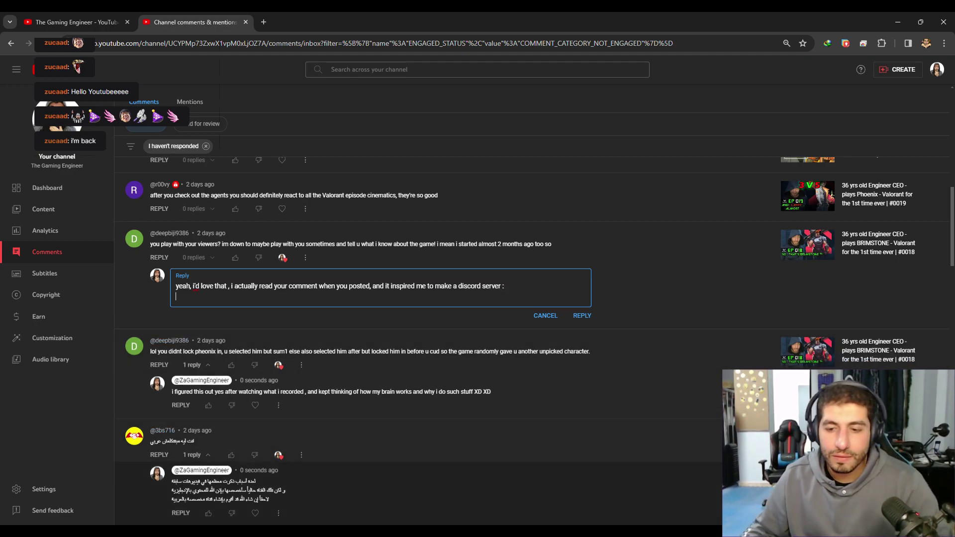
key(alt+Tab)
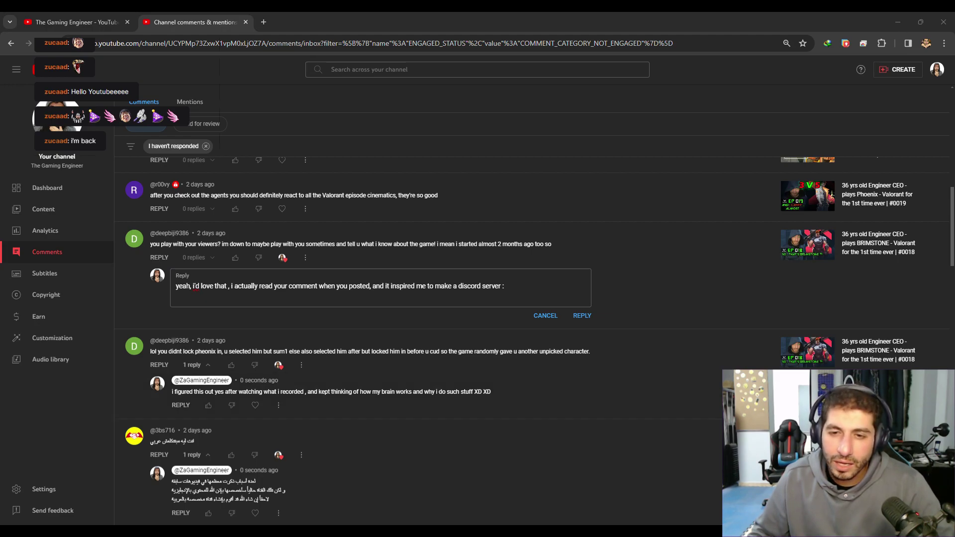
key(alt+Tab)
text(https://discord.gg/xm7heHHZ)
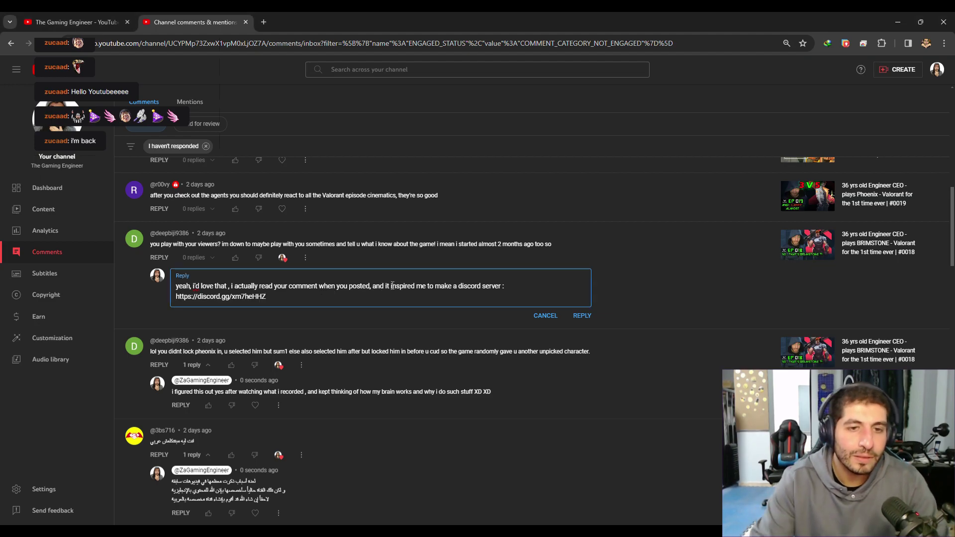
key(Return)
- Finish the reply, hoping to play with viewers in the server soon and welcoming them now
text(and)
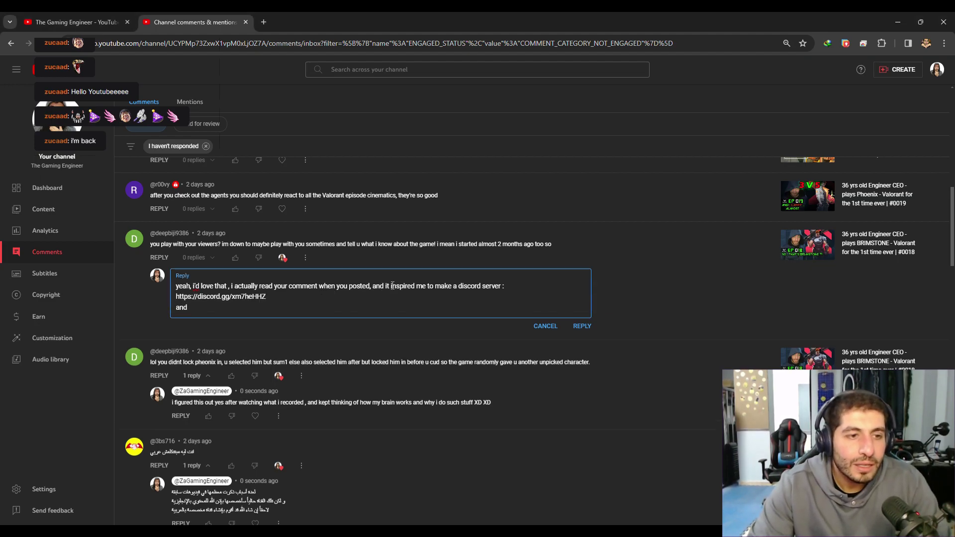
text( now io)
key(BackSpace)
key(BackSpace)
key(BackSpace)
text(hoepf)
key(BackSpace)
key(BackSpace)
key(BackSpace)
text(opefully i'll be able )
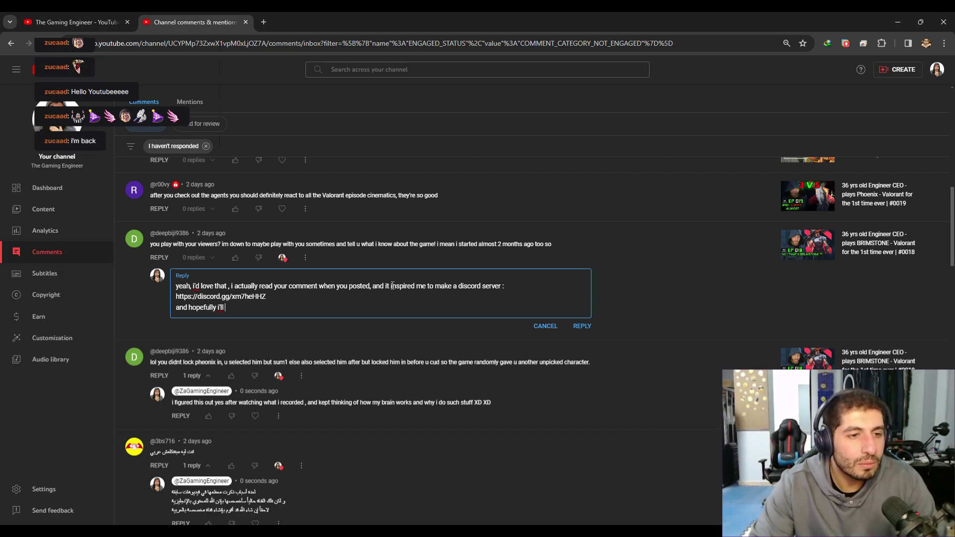
text(to  ar)
key(BackSpace)
key(BackSpace)
text(arrange playing wit)
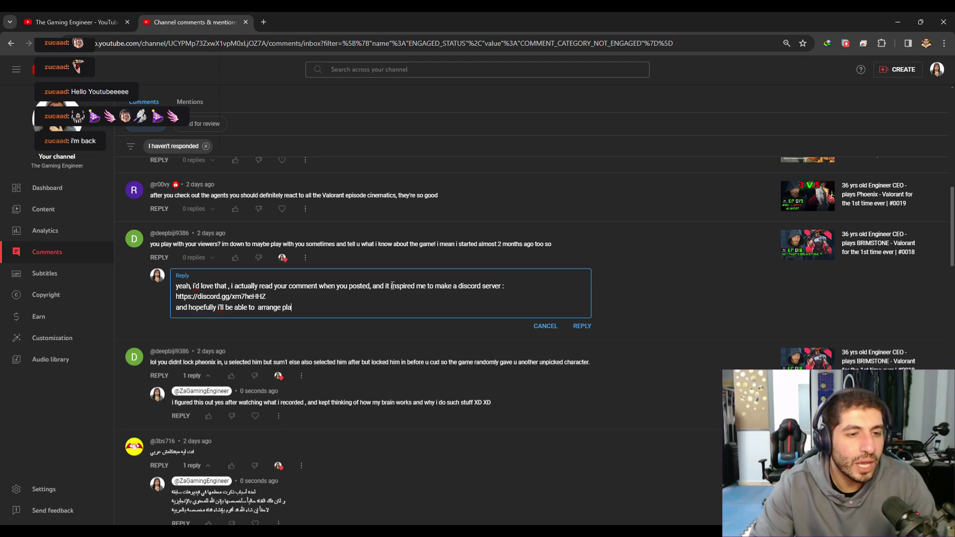
text(h my vi)
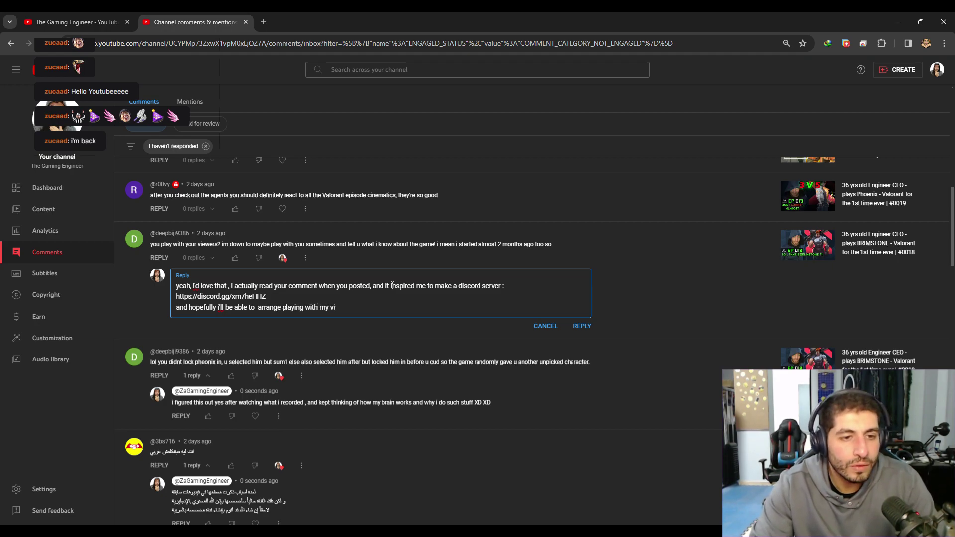
text(ewers )
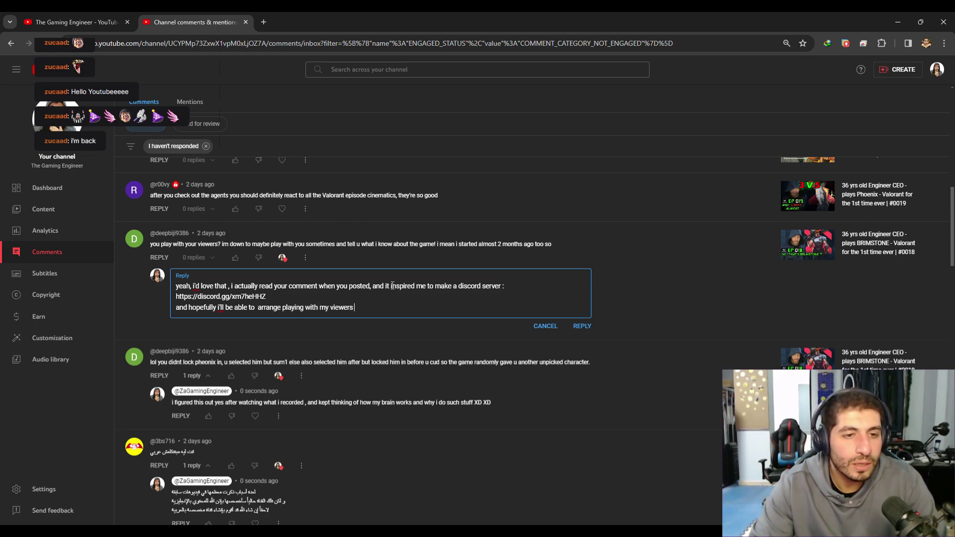
text(in that s)
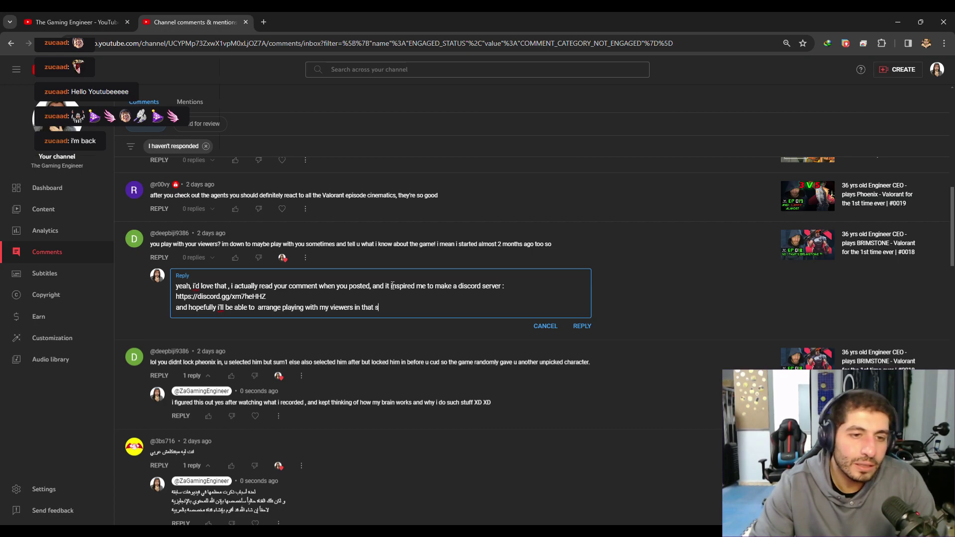
key(BackSpace)
text(discord serv)
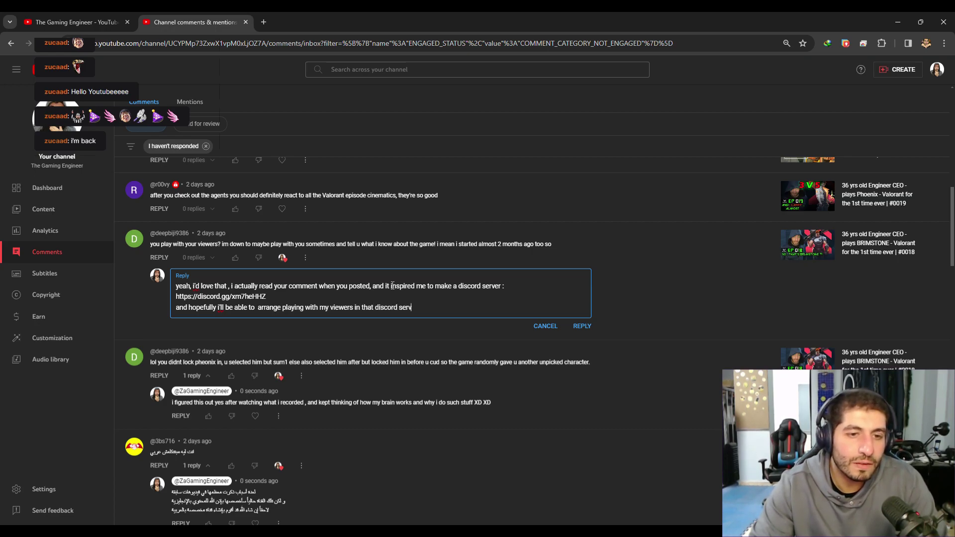
text(er soon, for)
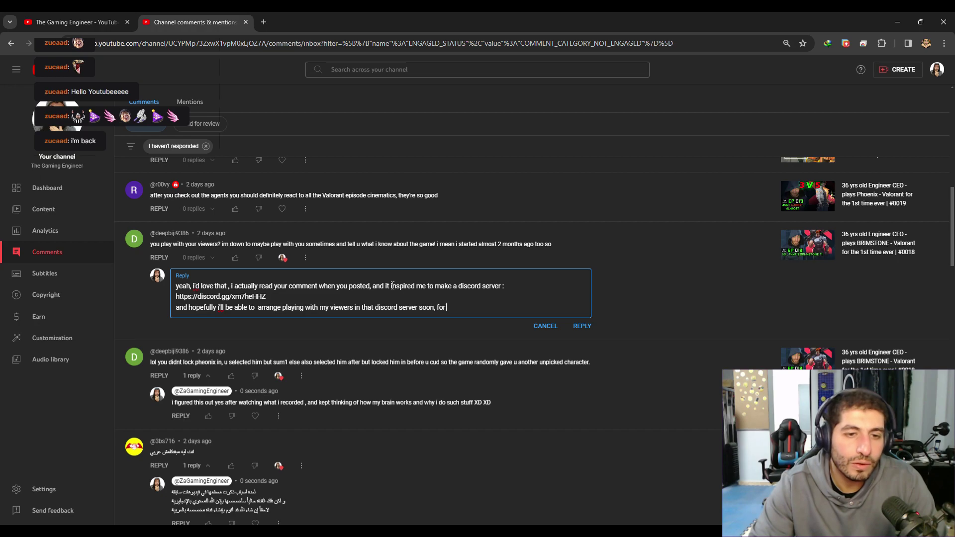
text( now 'll )
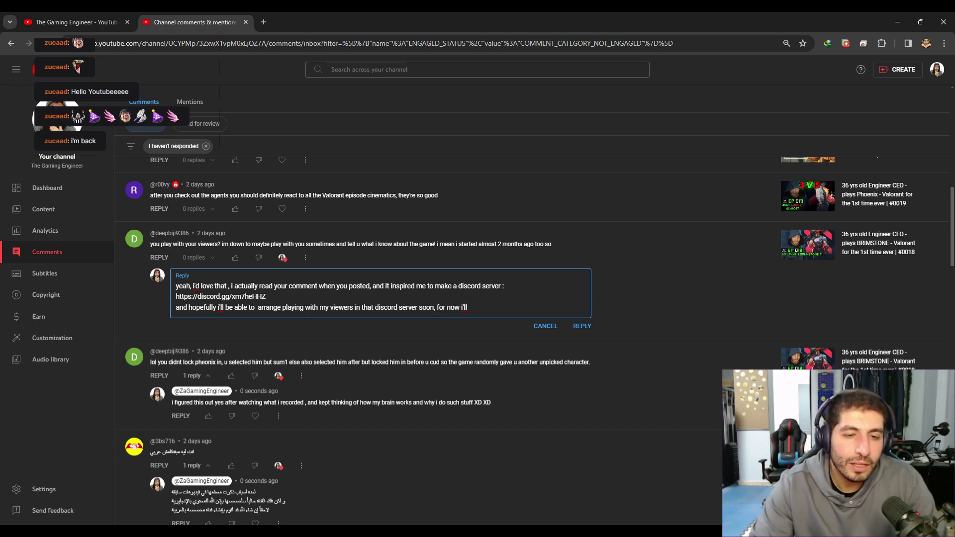
text(gladly se)
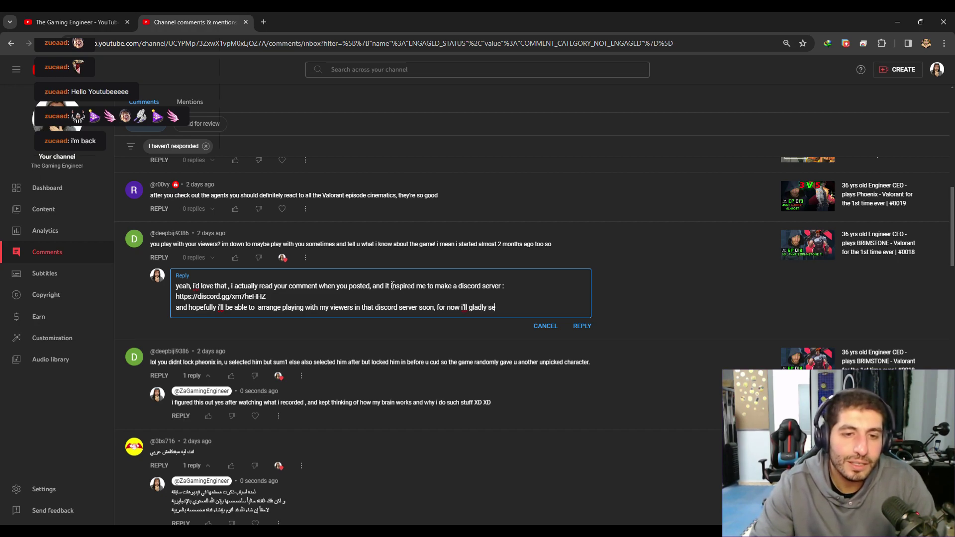
key(BackSpace)
key(BackSpace)
text(have you g)
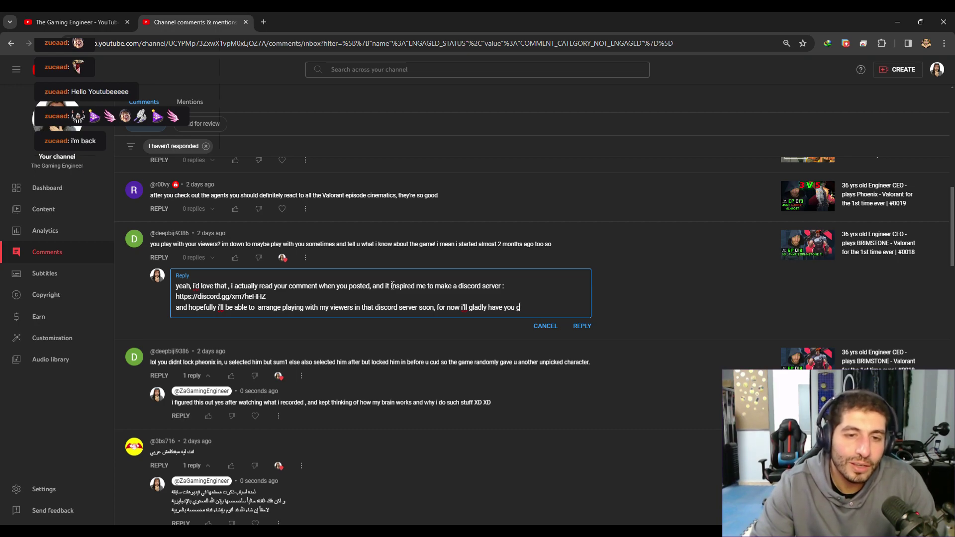
text(uys there.)
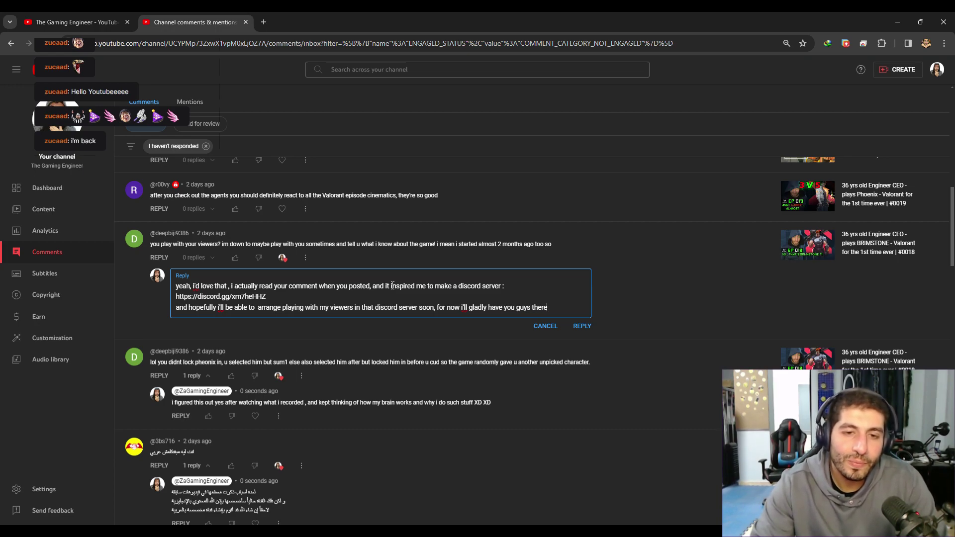
- Publish the discord-invite reply under the 'you play with your viewers?' comment
click(592, 330)
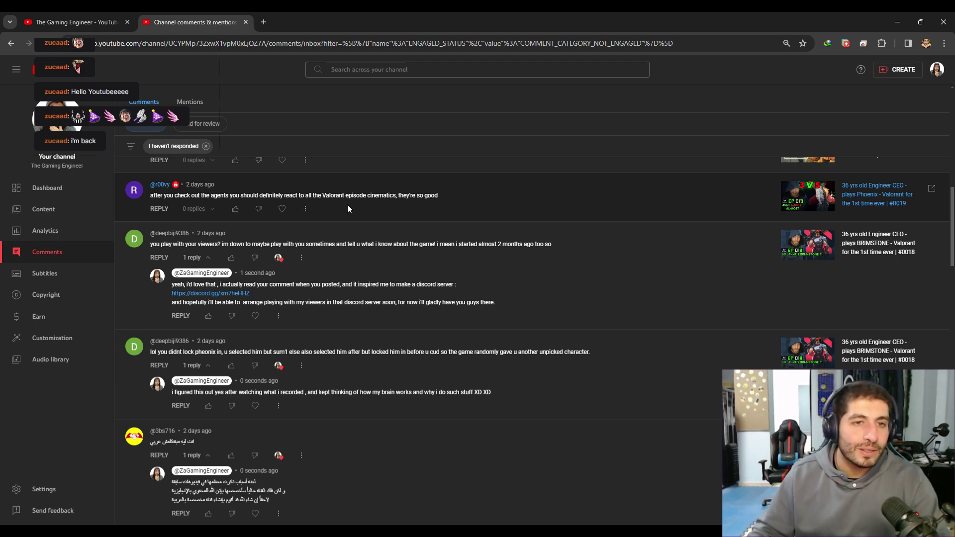
- Heart the Valorant-cinematics comment and post a thank-you reply promising something better than normal videos later
click(283, 209)
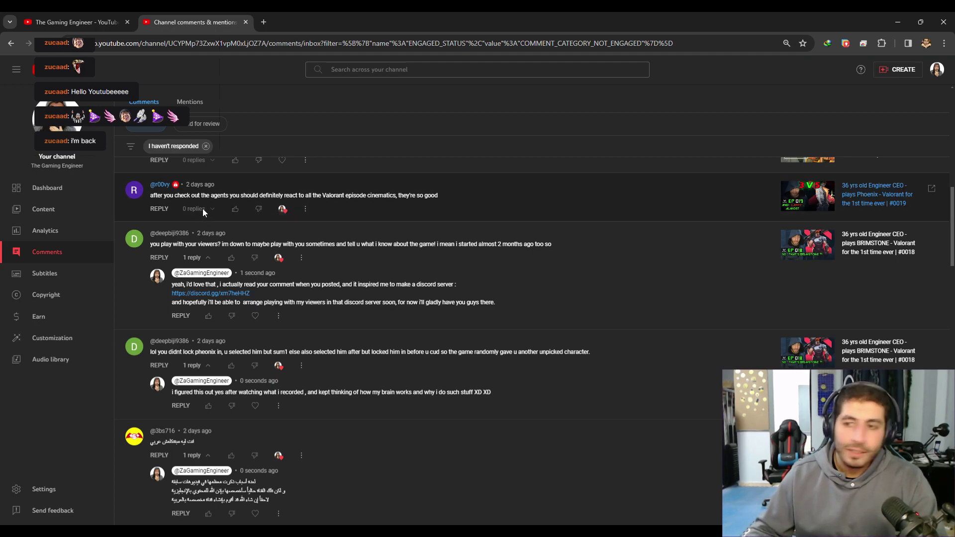
click(159, 209)
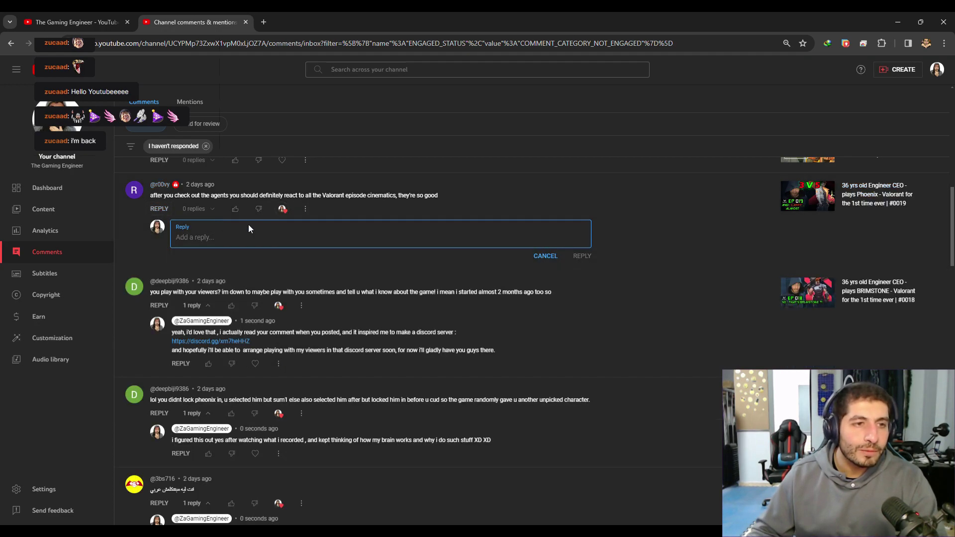
text(thank you)
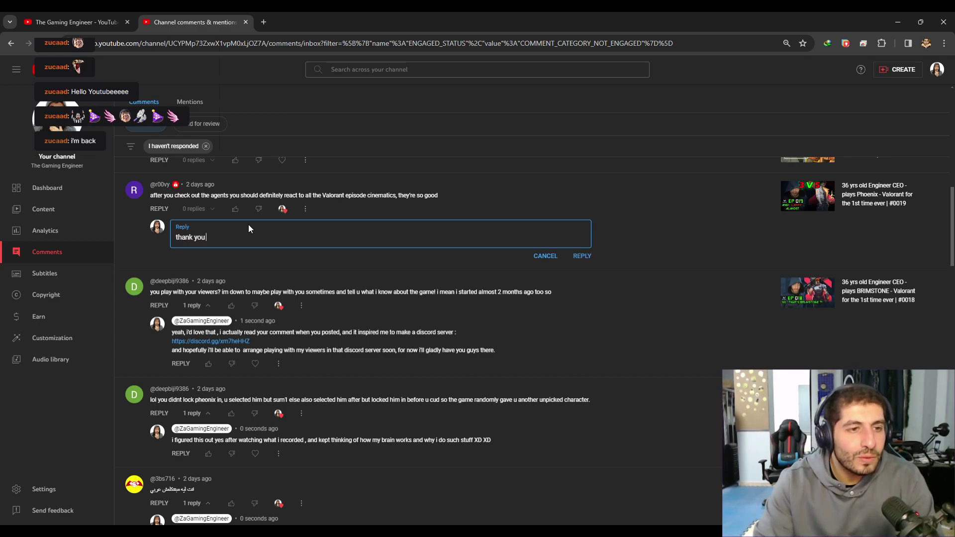
text( so much for that ide)
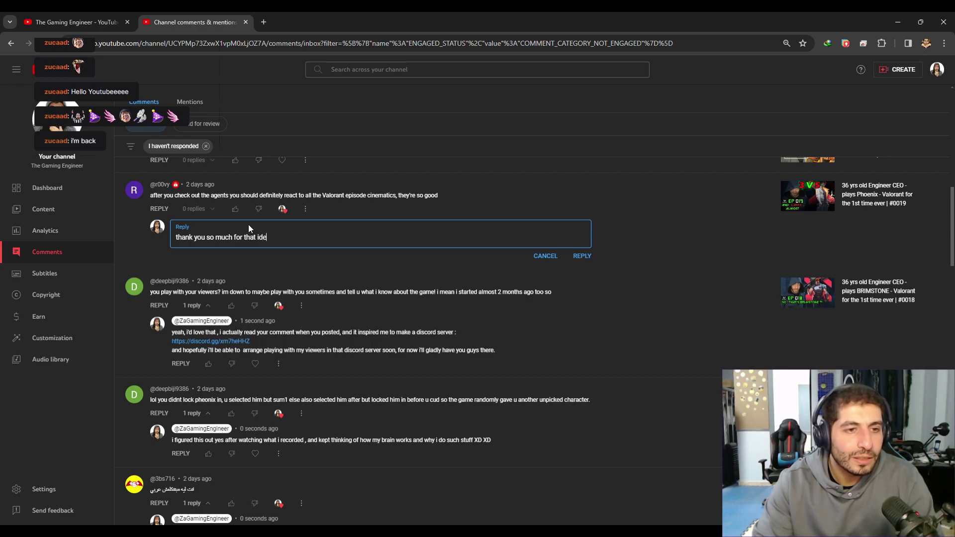
text(a, i did)
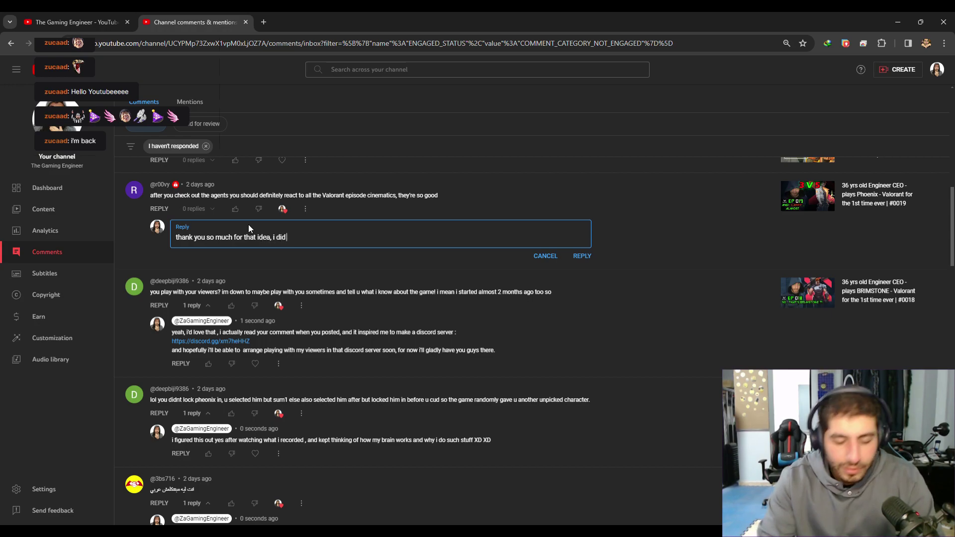
text( think i mea)
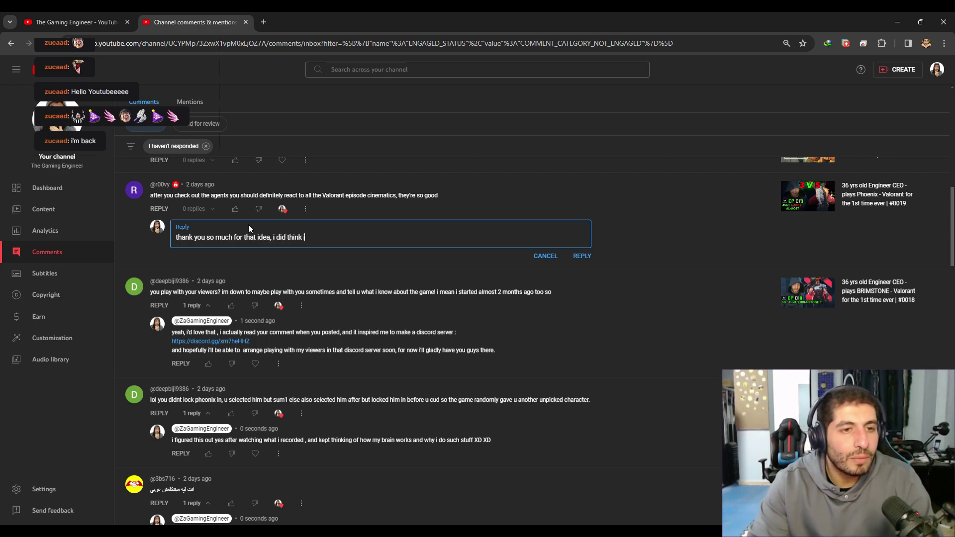
key(BackSpace)
key(BackSpace)
text(ight do that)
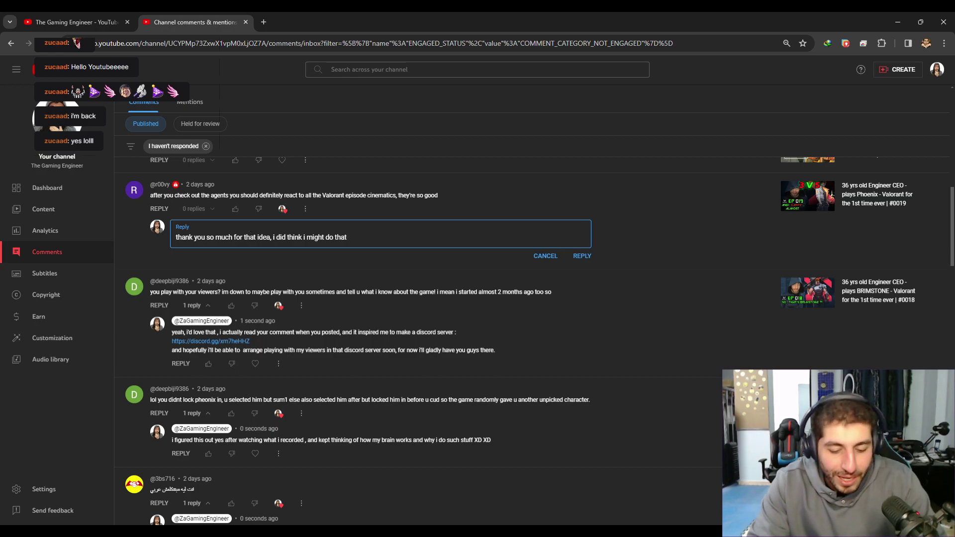
text(later, and hopeu)
text(lly)
key(BackSpace)
key(BackSpace)
key(BackSpace)
key(BackSpace)
text(fully)
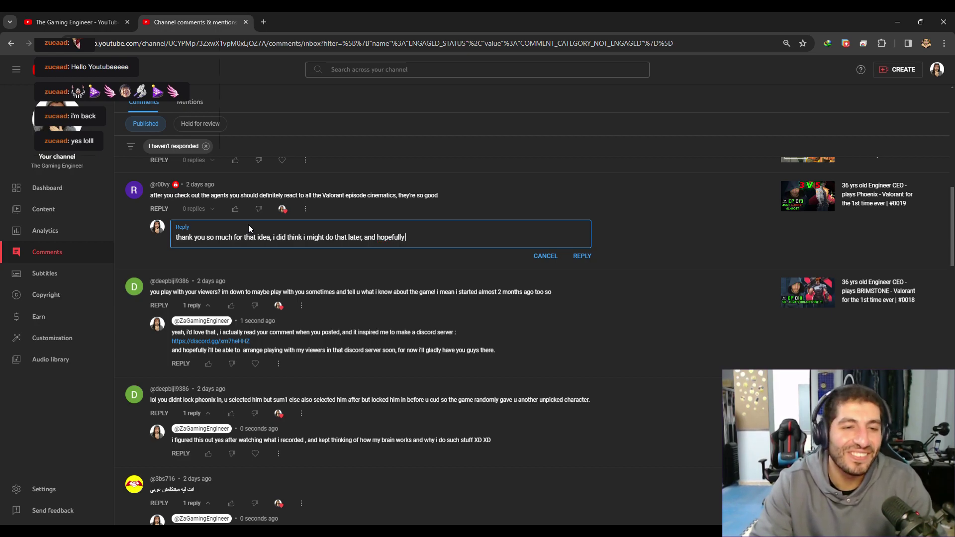
text( we'll )
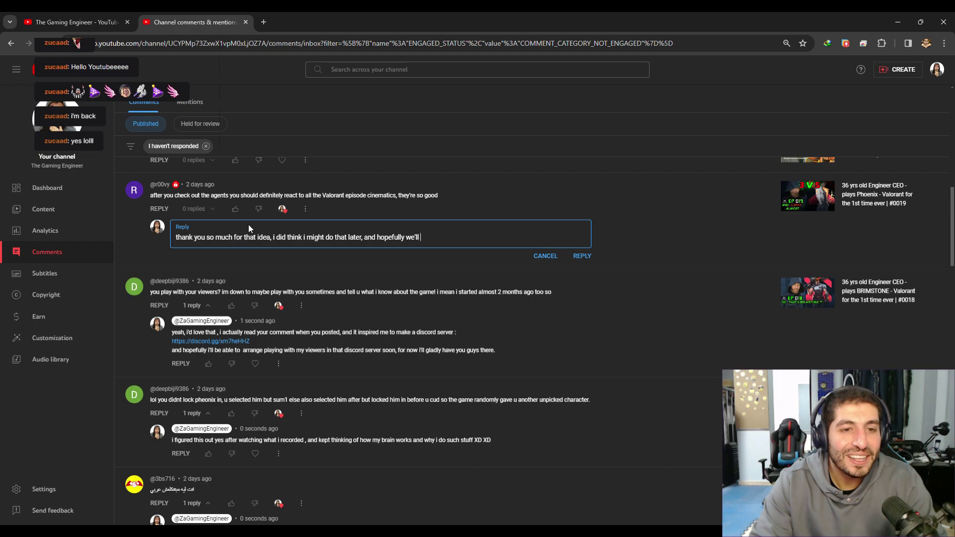
text(prepare som)
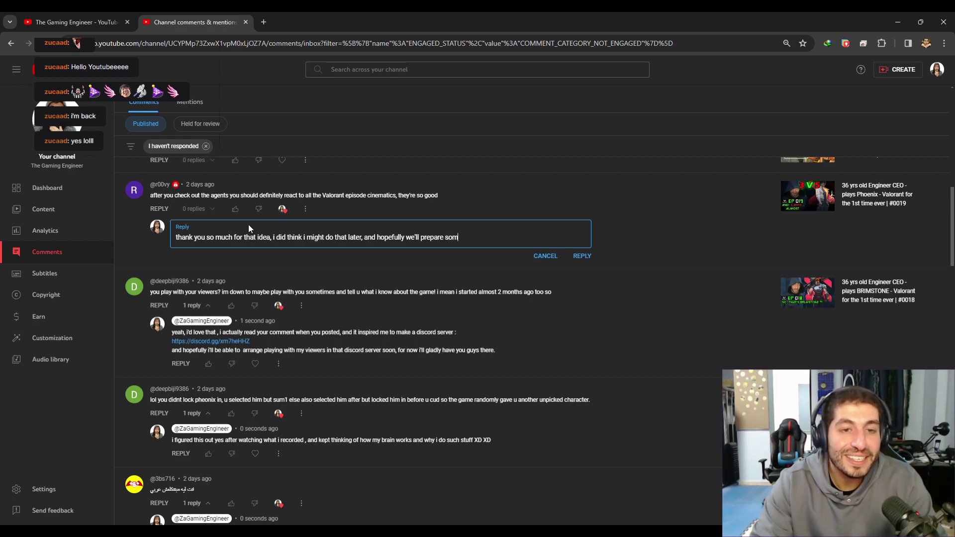
text(ething better)
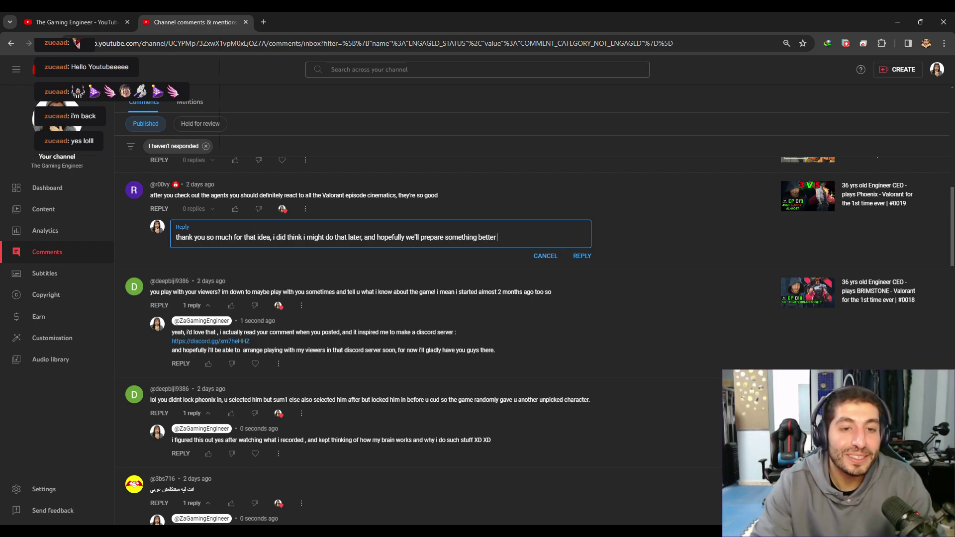
text( than my noram)
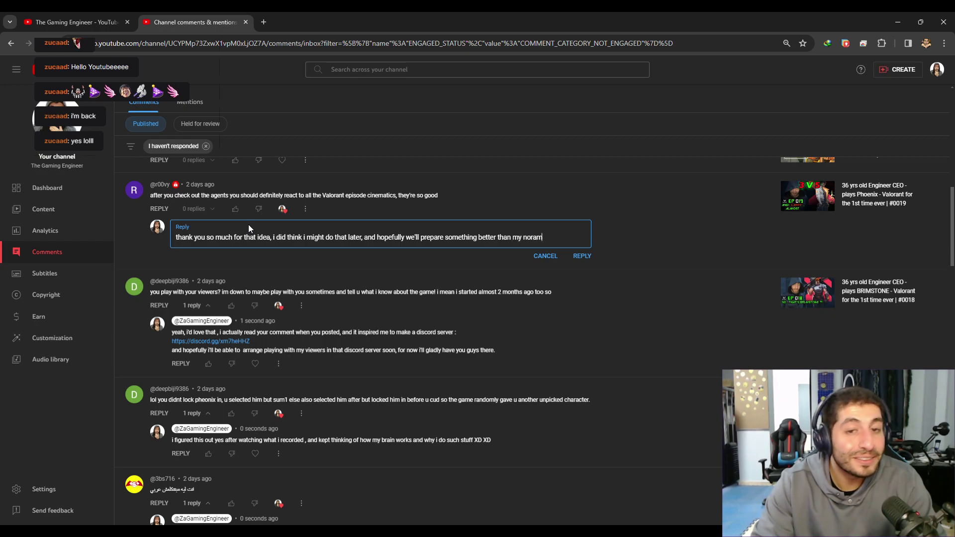
text(l vidz for it)
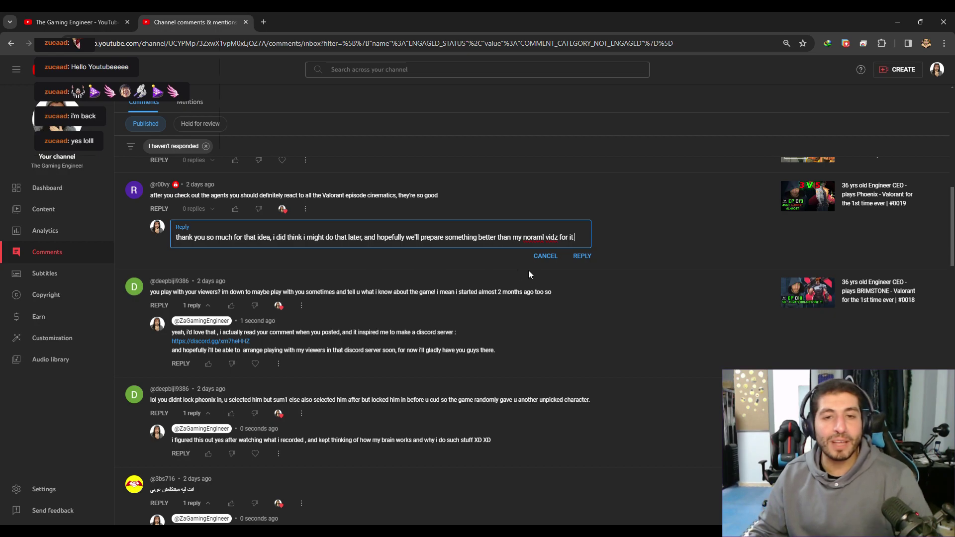
click(575, 255)
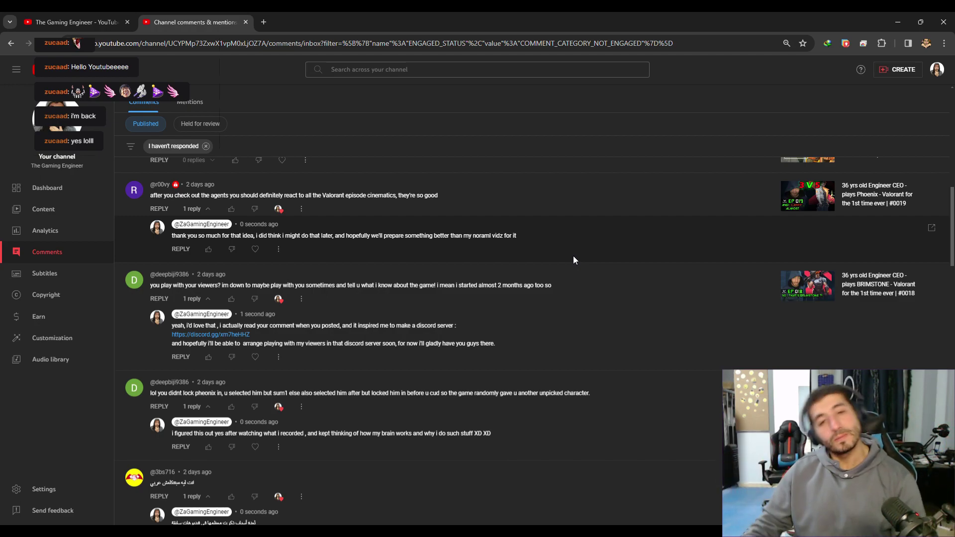
- Heart the 'Odin round two was crazy' comment and reply 'shouldn't i take odin round two ?!!'
scroll(526, 261, up, 2)
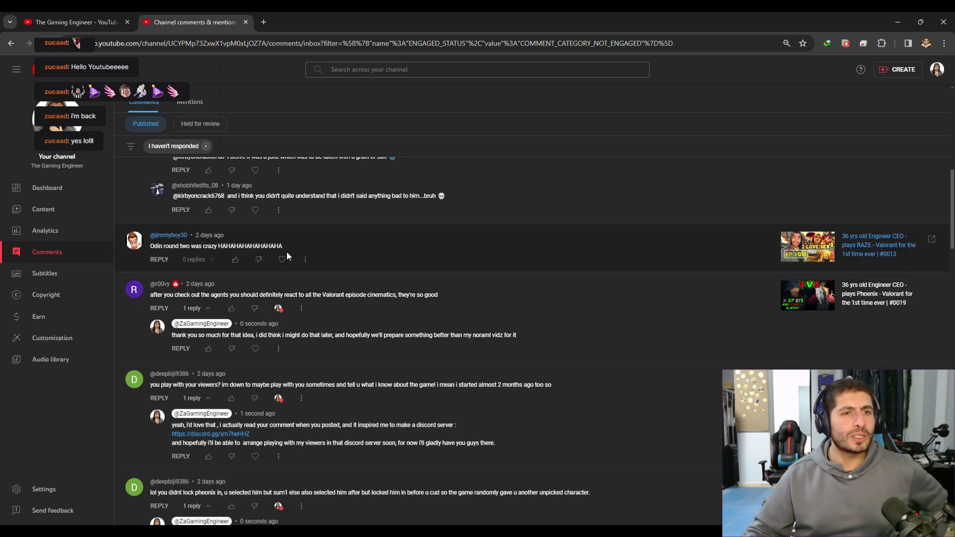
click(282, 260)
click(159, 260)
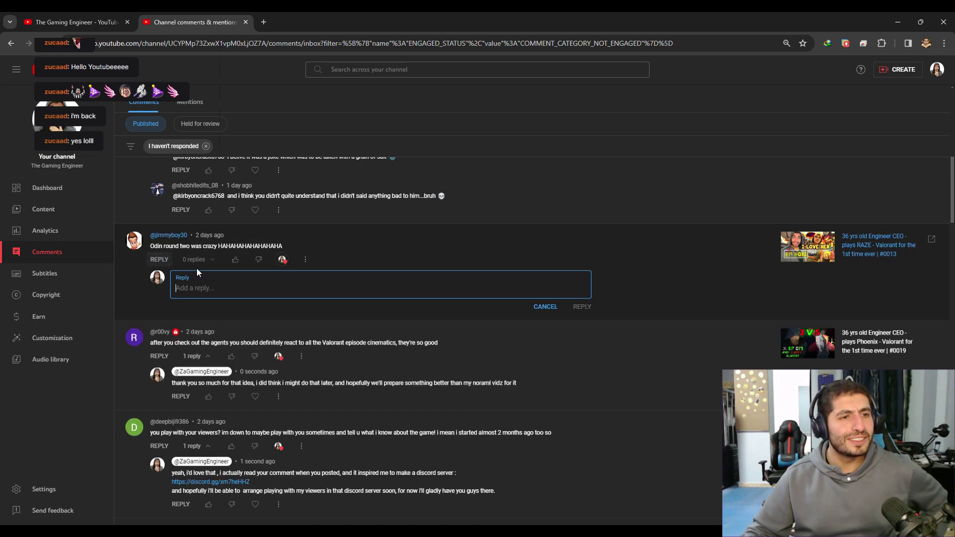
text(shou)
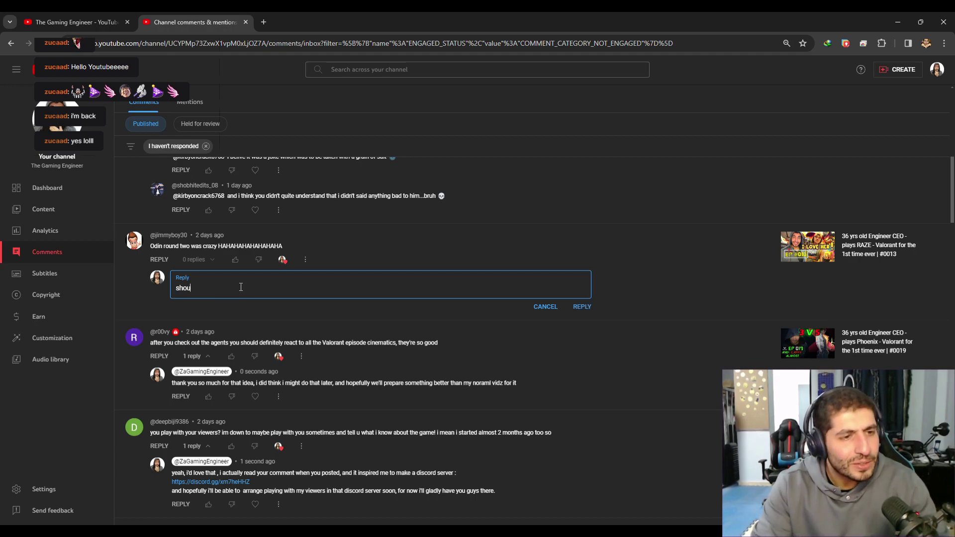
text(ldn't i take o)
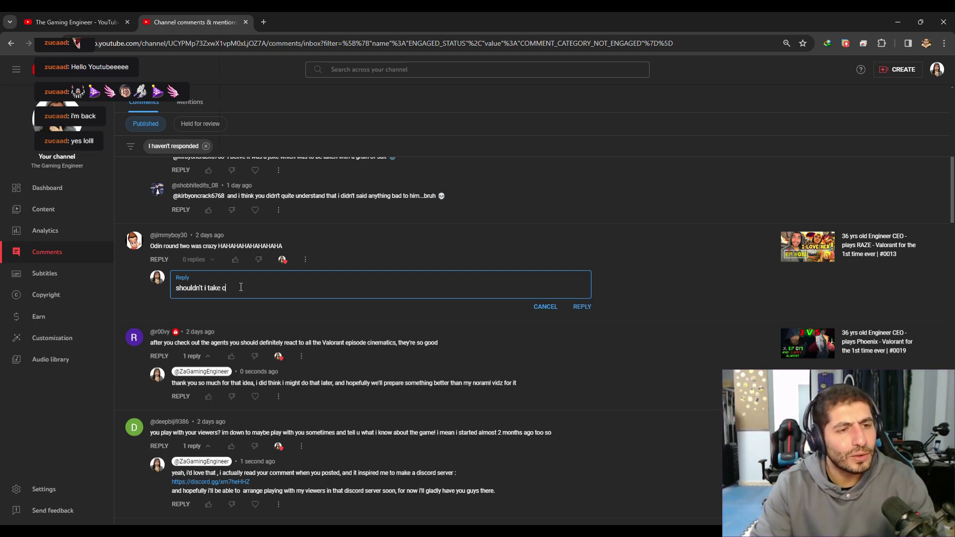
text(din rou)
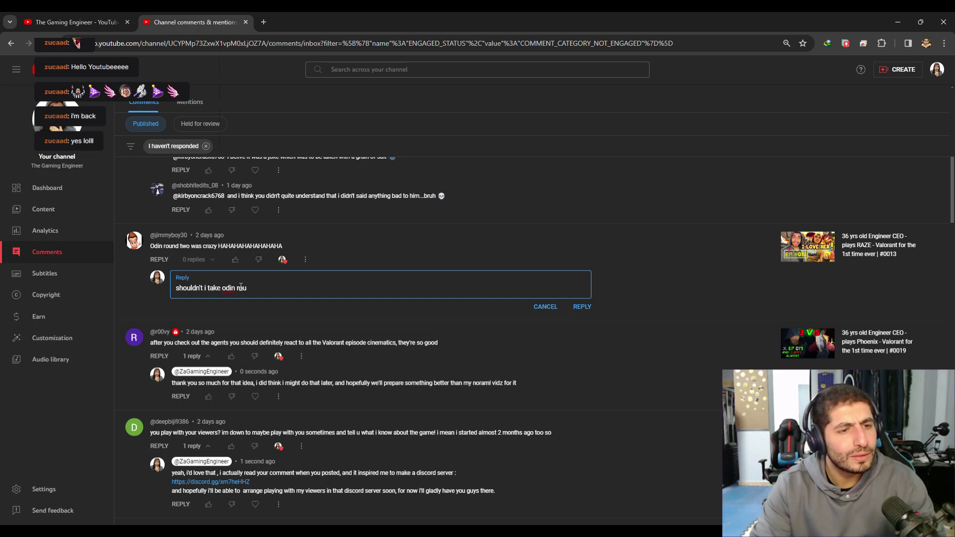
text(nd two ?!!)
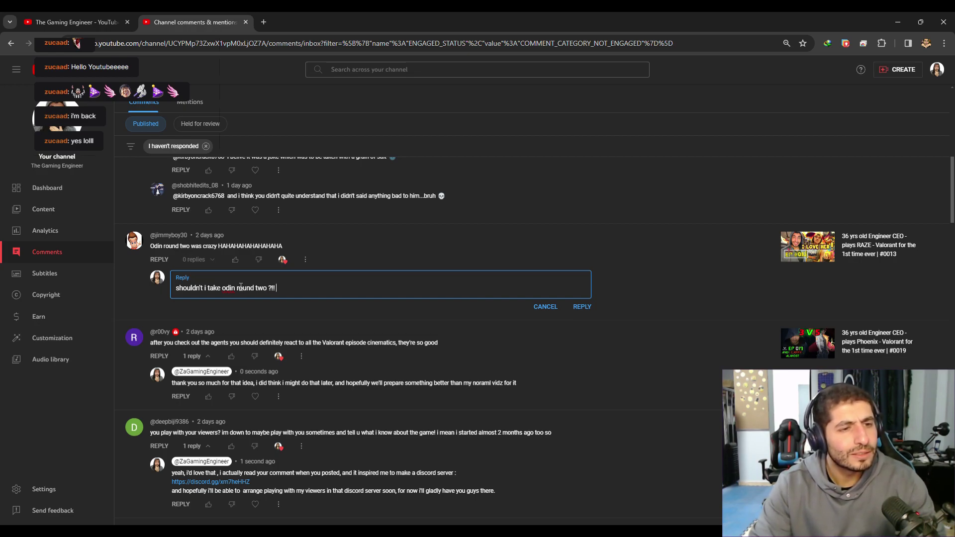
click(577, 308)
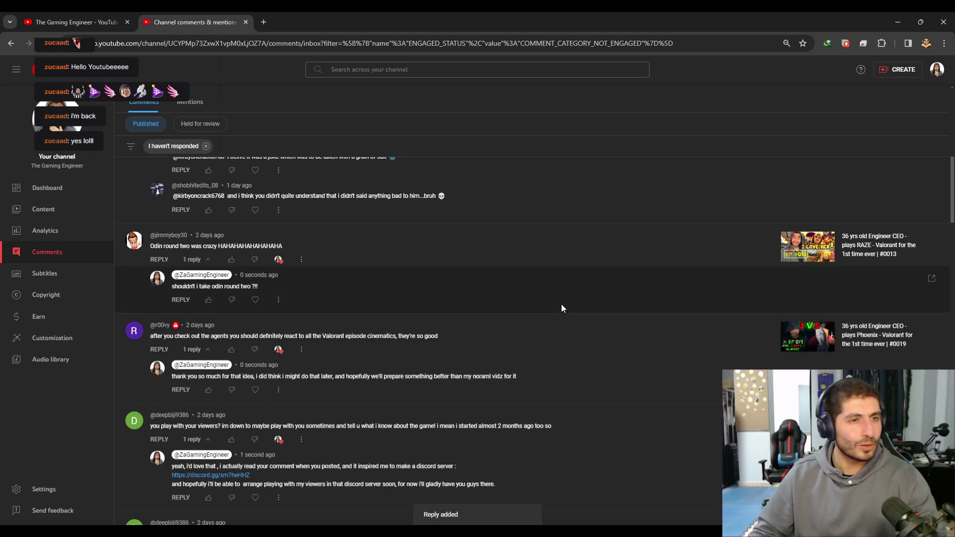
- Scroll up and heart the 'I'm Iron one' comment with 3 replies and 7 likes
scroll(561, 306, up, 3)
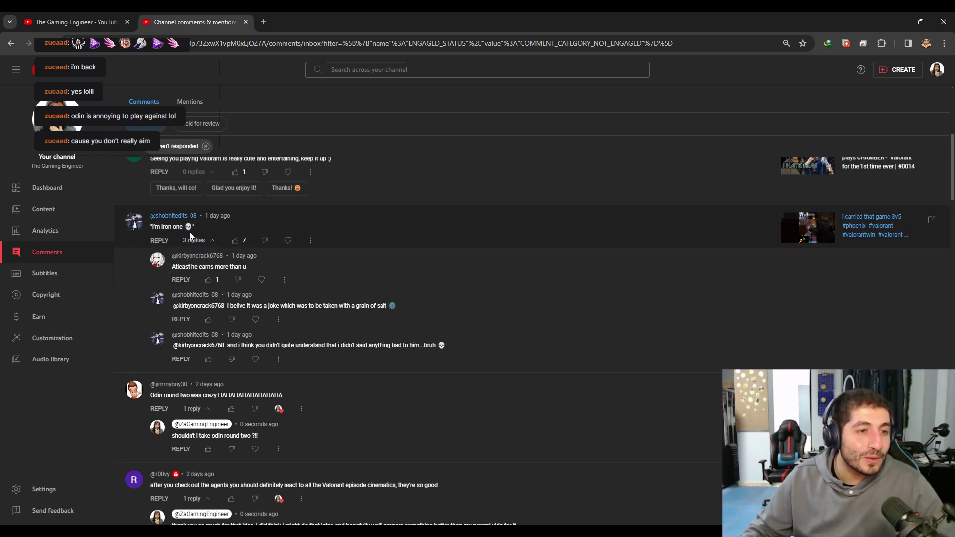
click(287, 241)
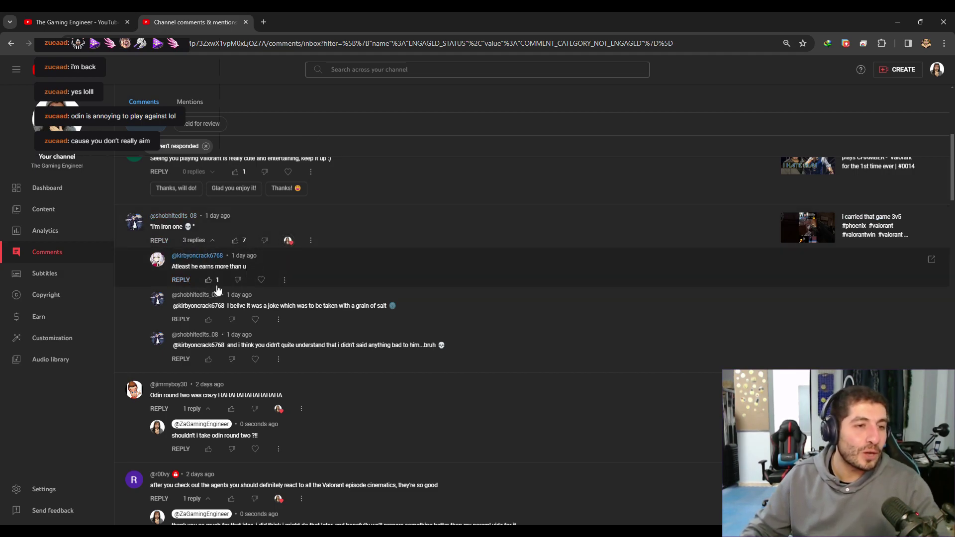
- Reply to 'I'm Iron one' saying you're reading it live on Twitch, appreciate the joke, no need to fight
click(160, 240)
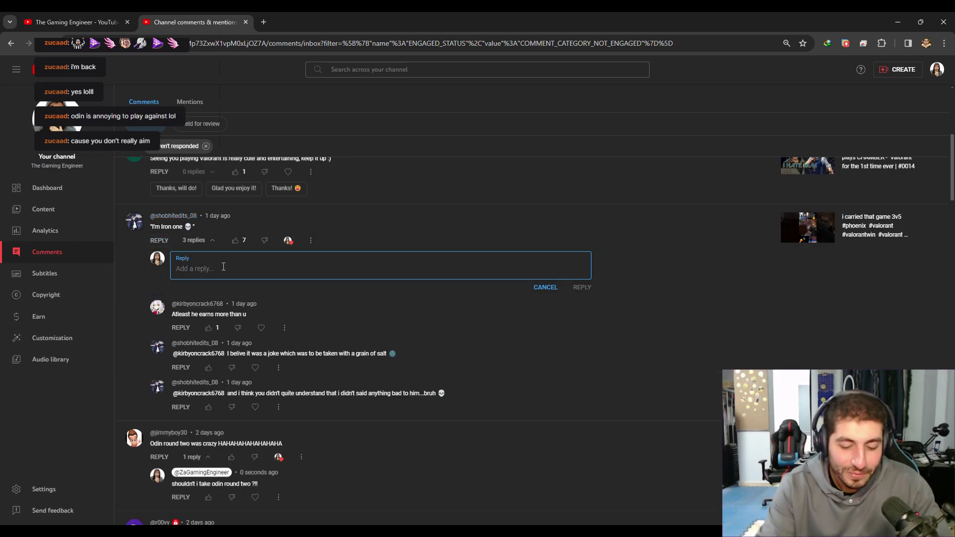
text(i)
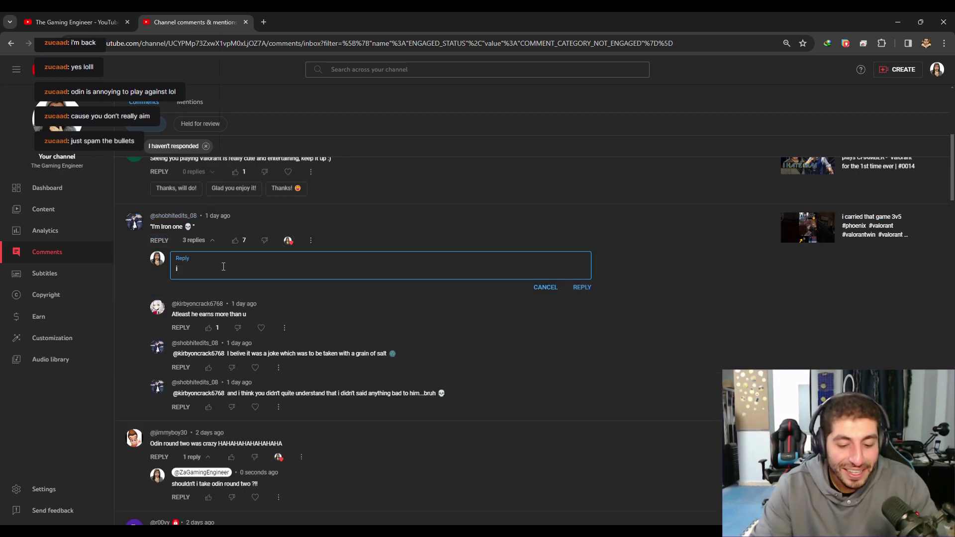
text( am )
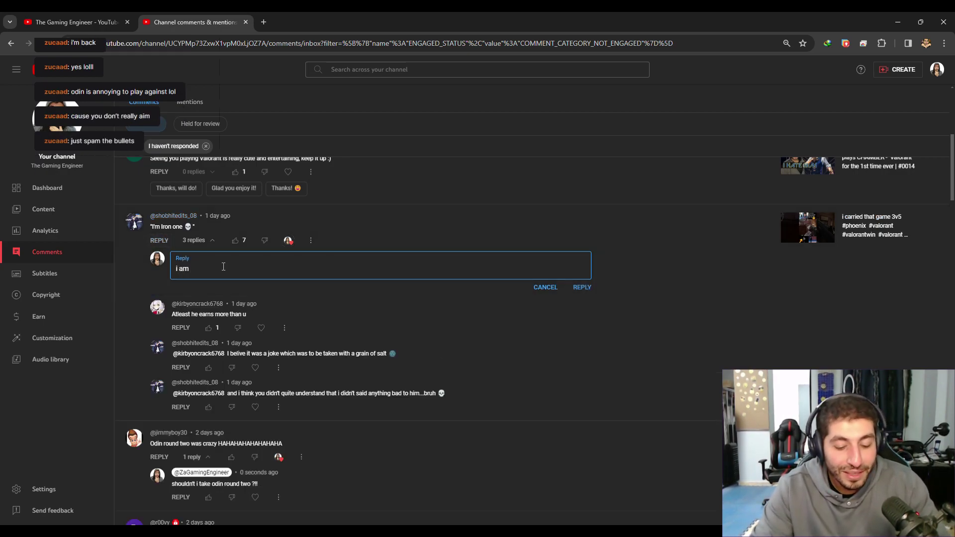
text(reading your c)
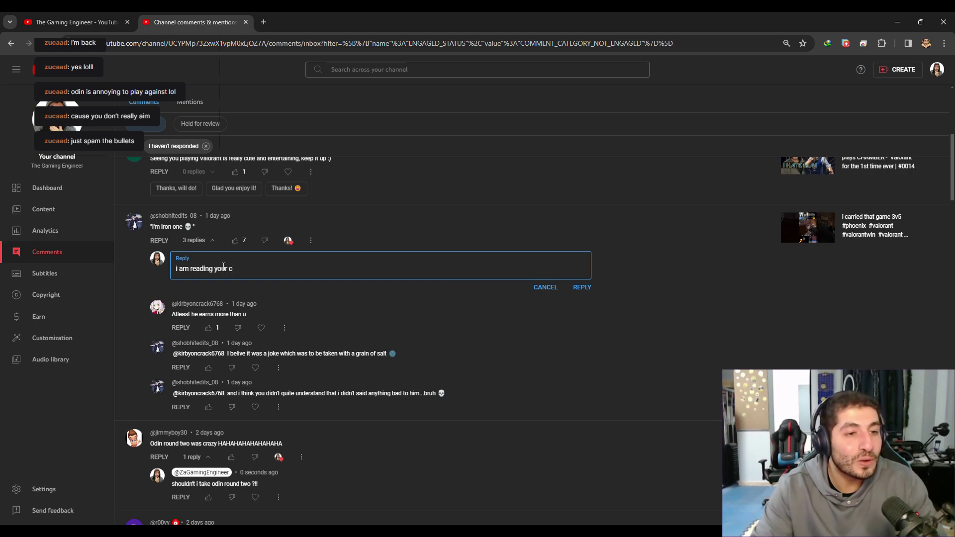
text(omment live on twitch right now , and laughing as loud as)
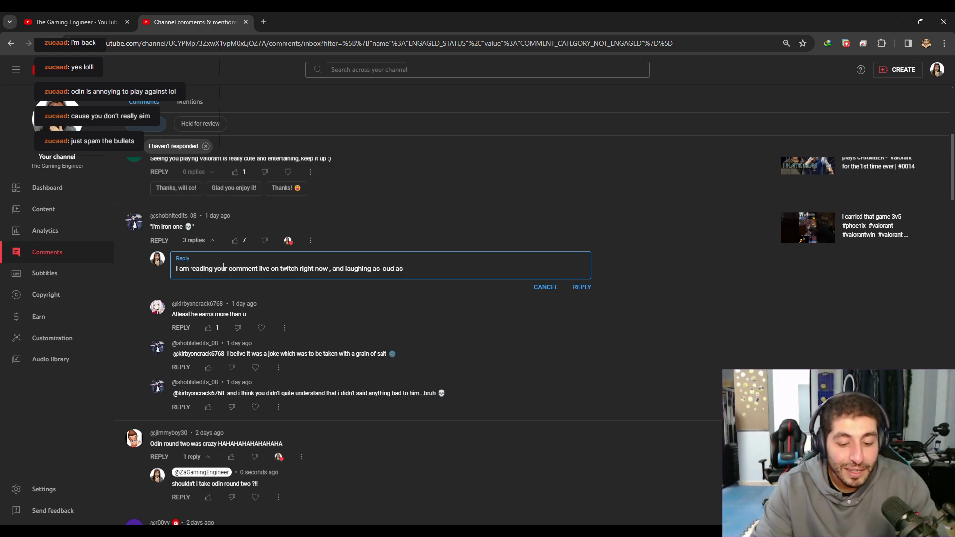
text( it is po)
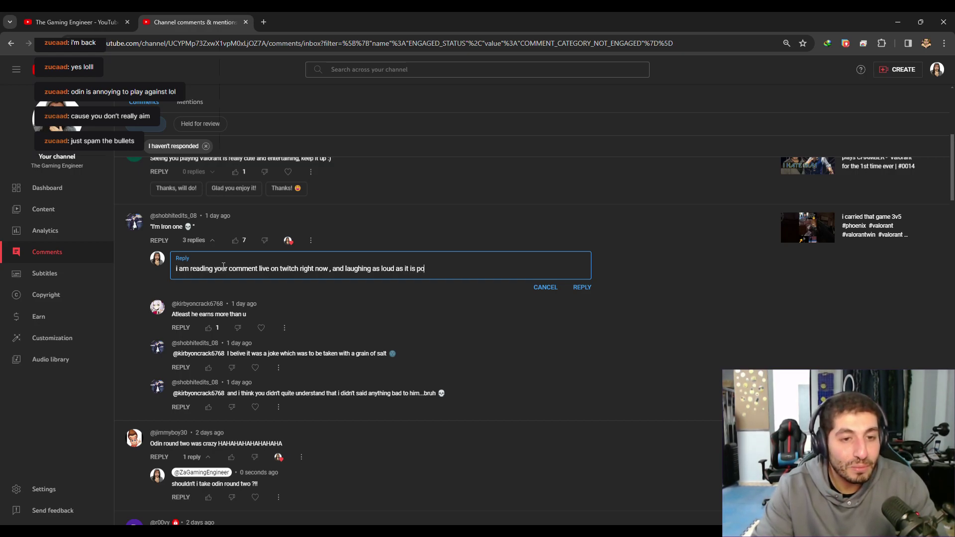
text(ssible without )
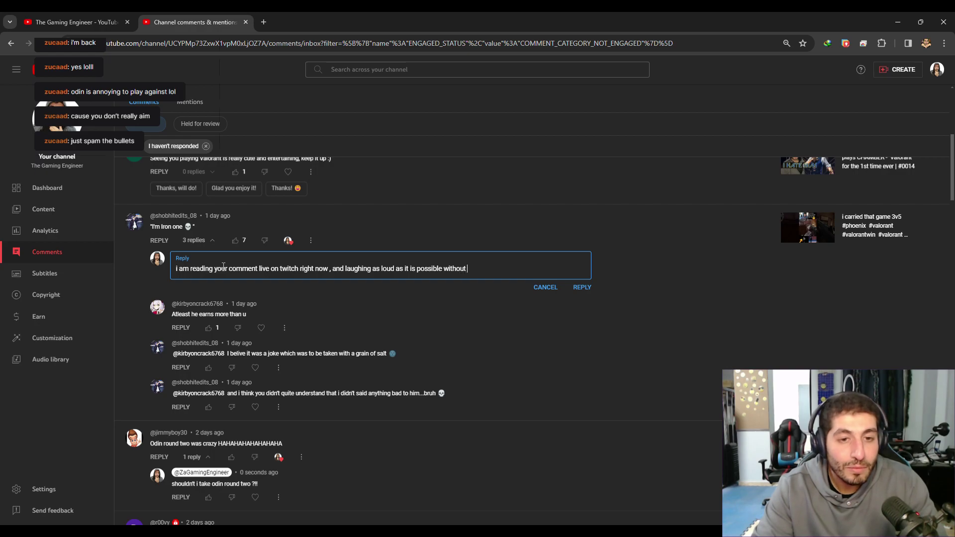
text(waking my ne)
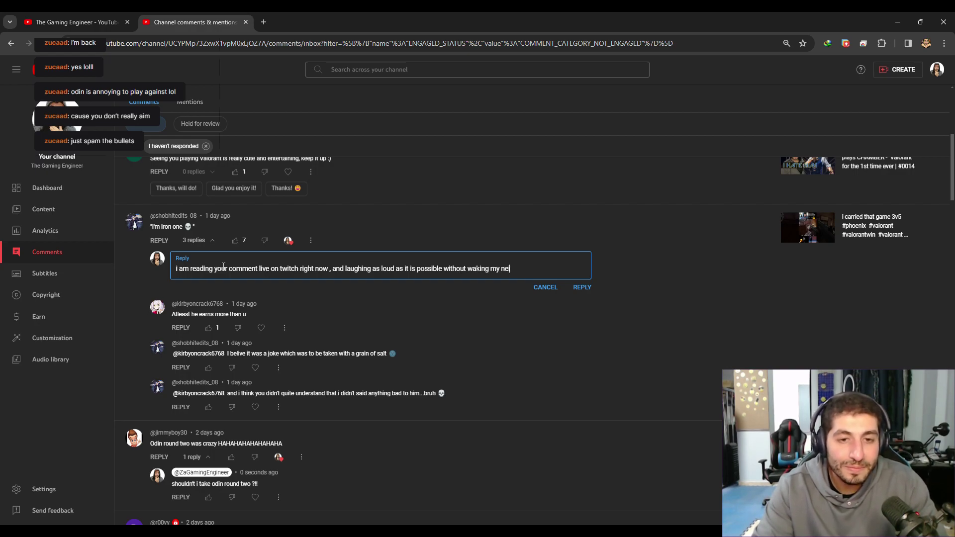
text(ighbors, it)
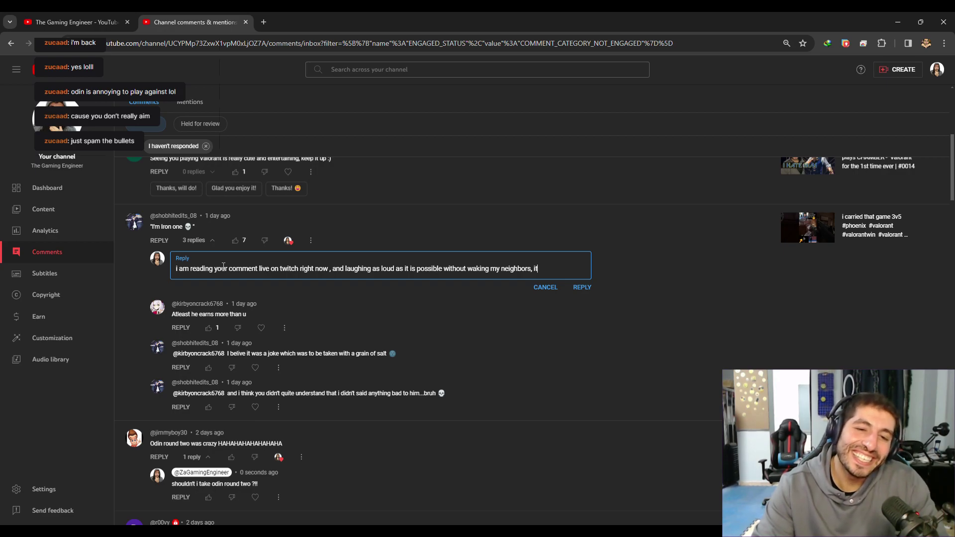
text('s all)
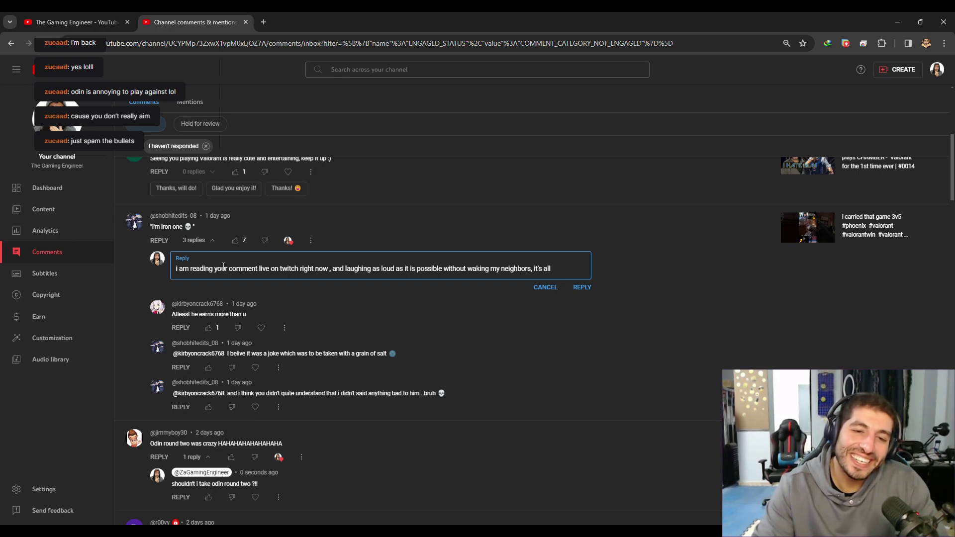
key(BackSpace)
text(right bro, i)
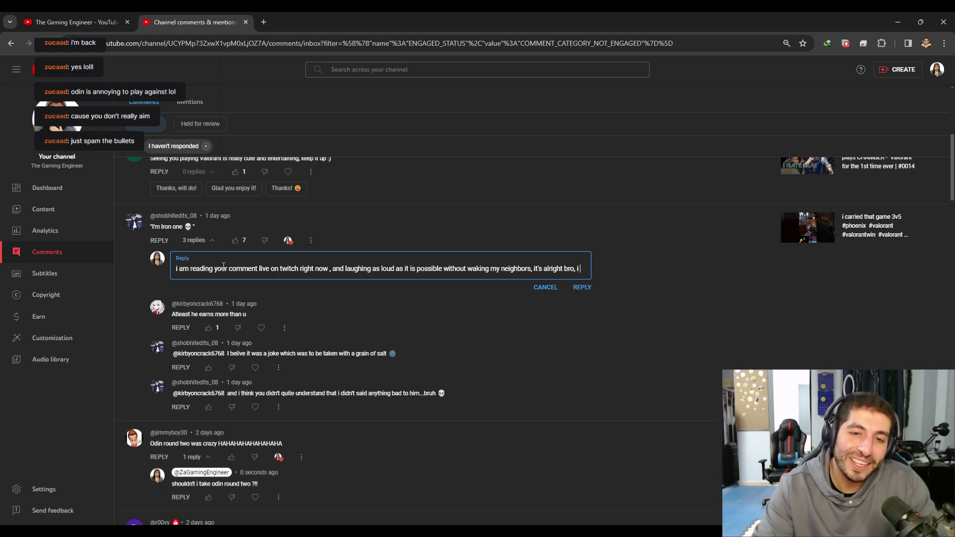
text( laugh)
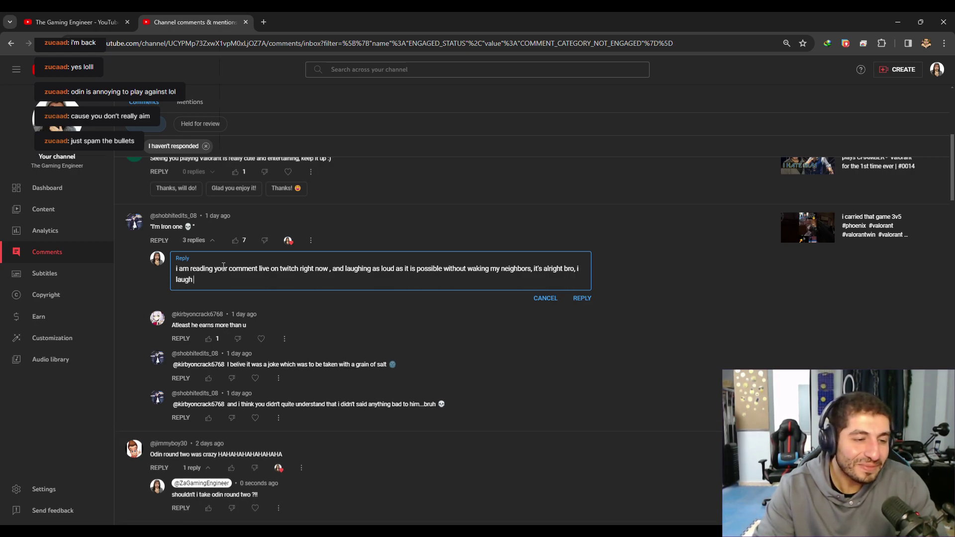
text( at all t)
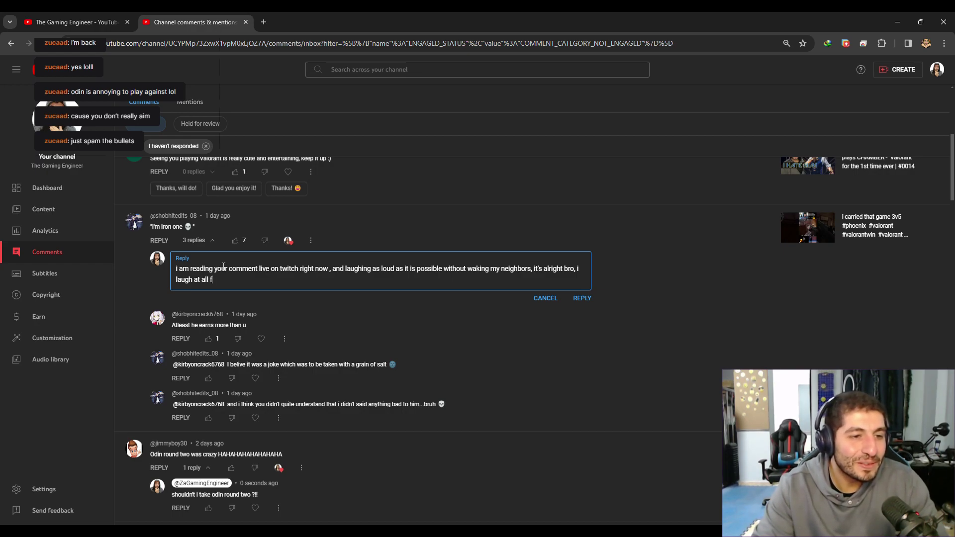
text( t myself)
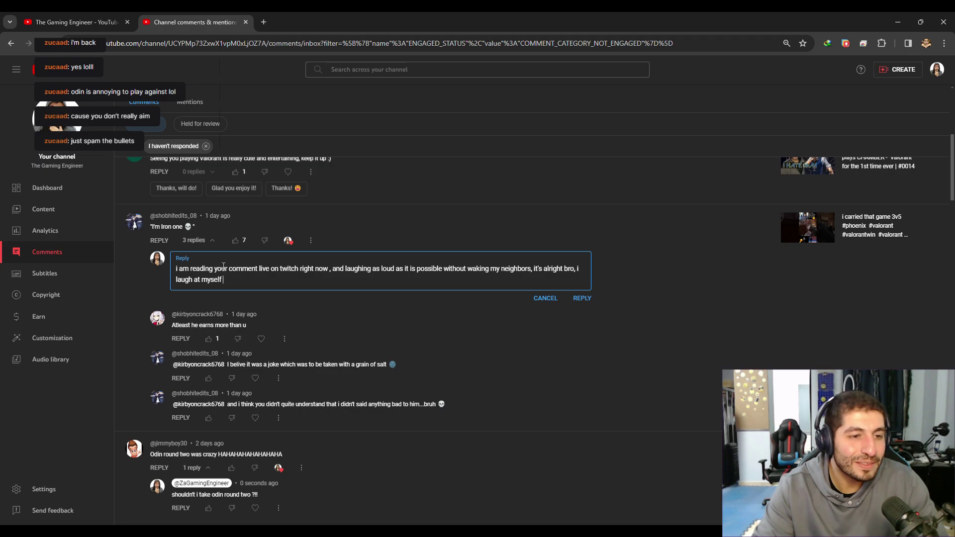
text( playingke that all the t)
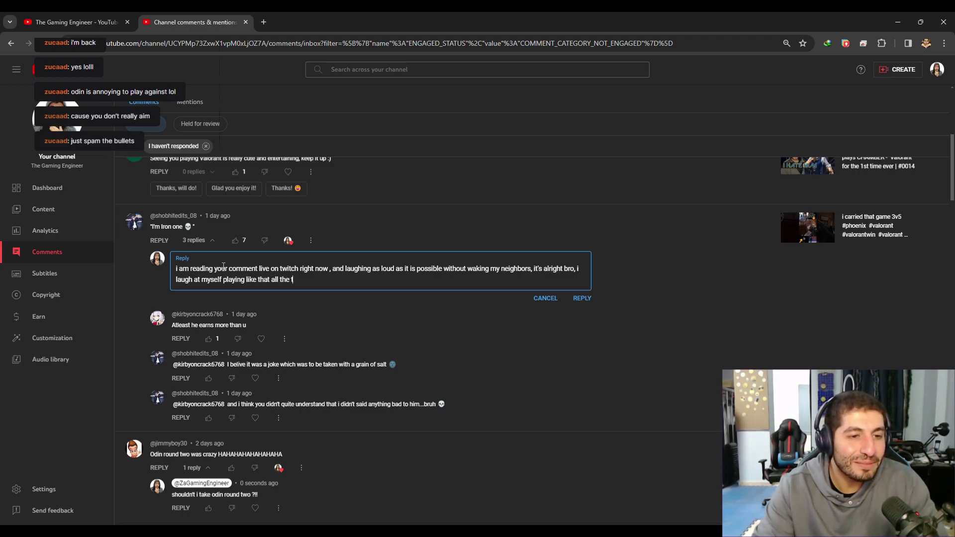
text(ime, and)
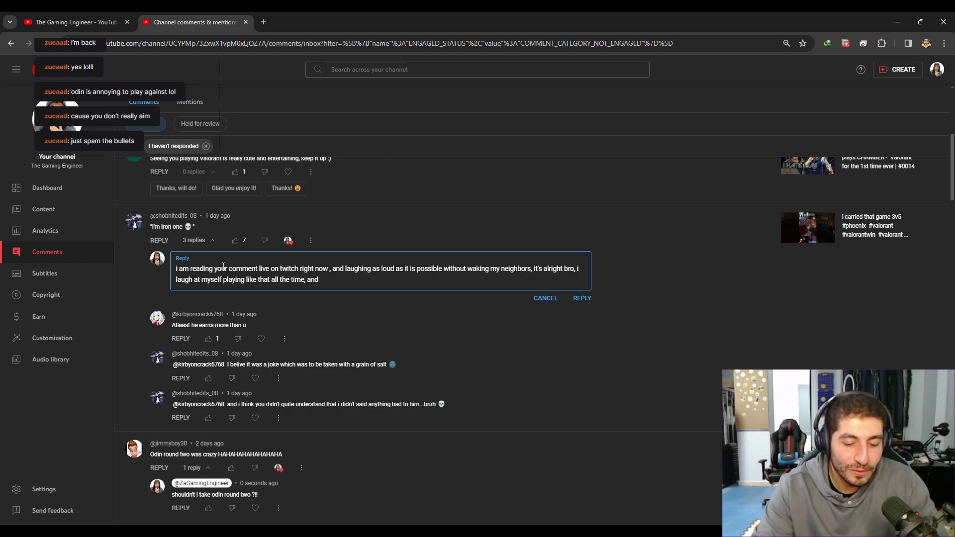
text( actually)
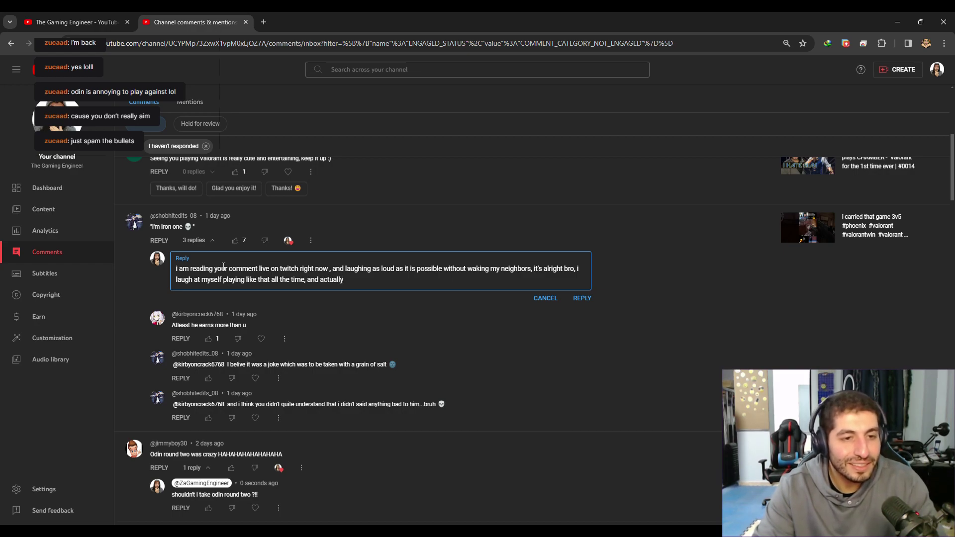
text( appreciat e)
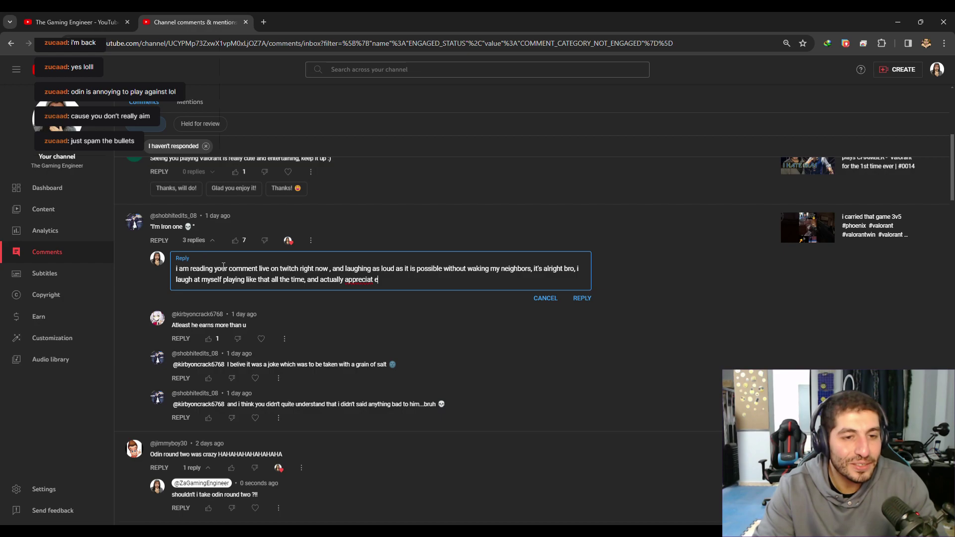
text( the joke ,)
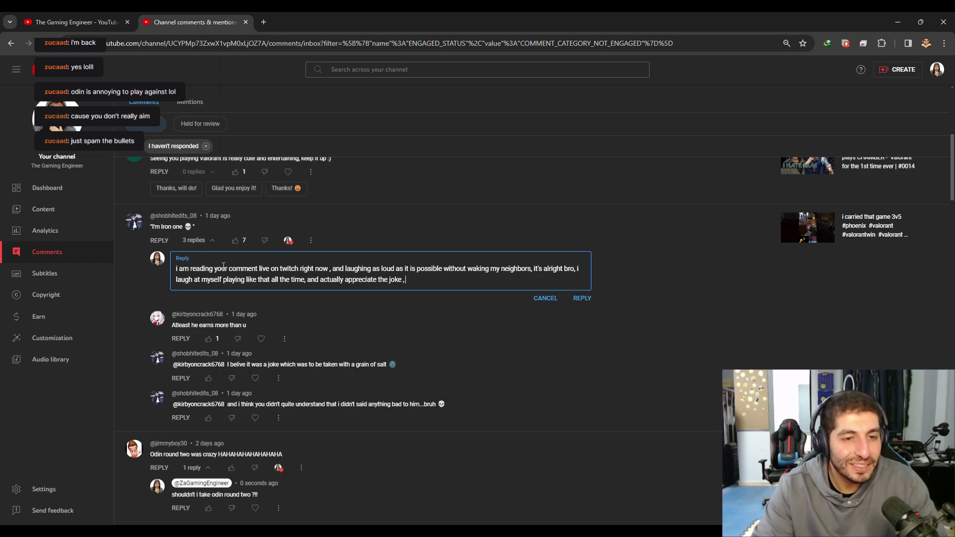
text( don't worr)
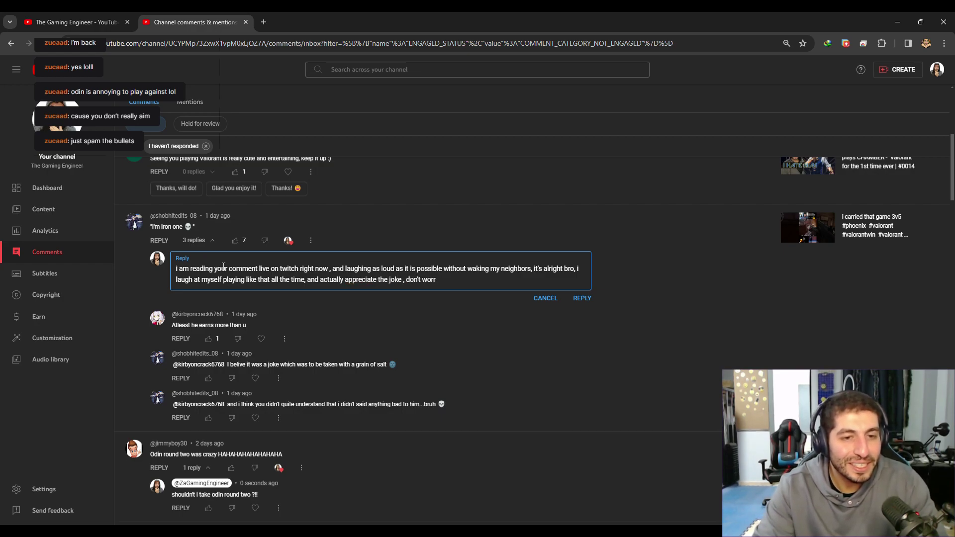
text(y about it,a)
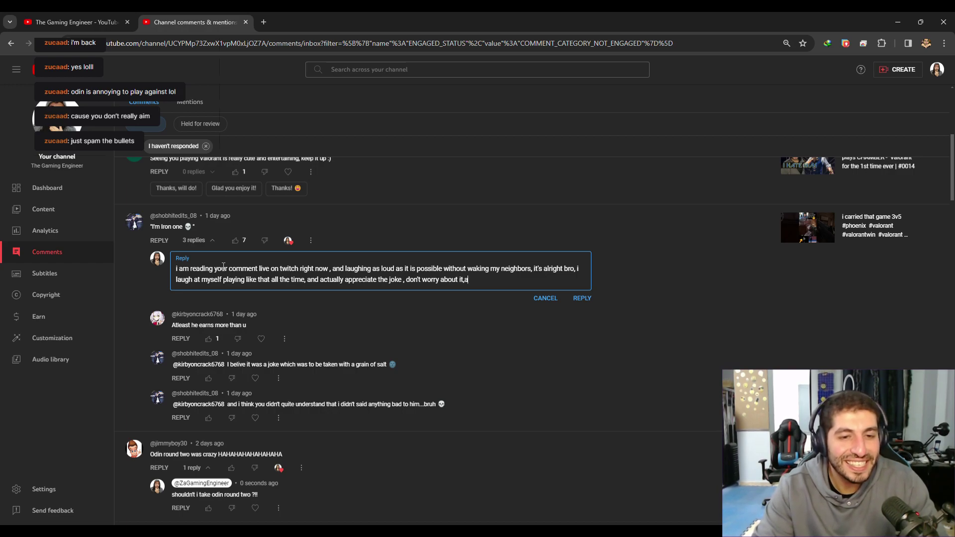
key(BackSpace)
text(and for sure)
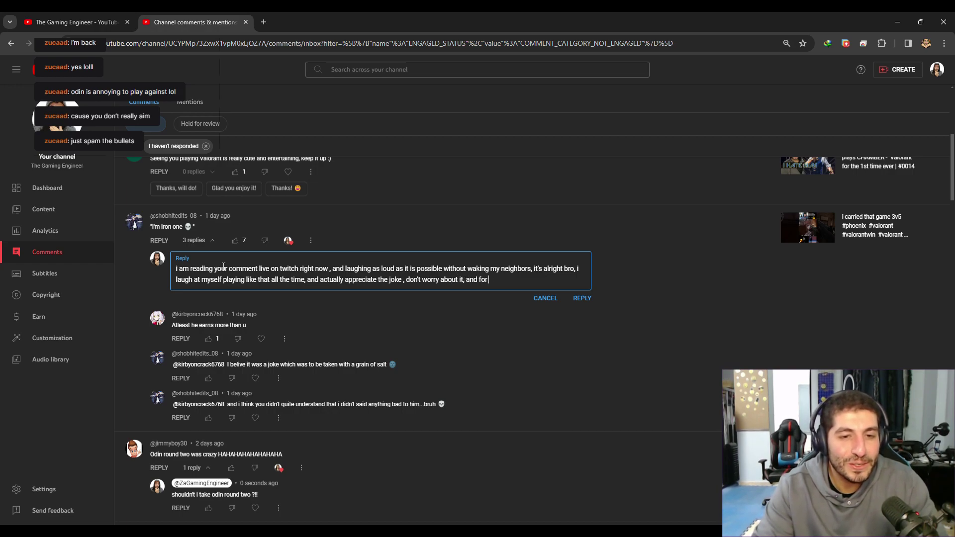
text( no reaso)
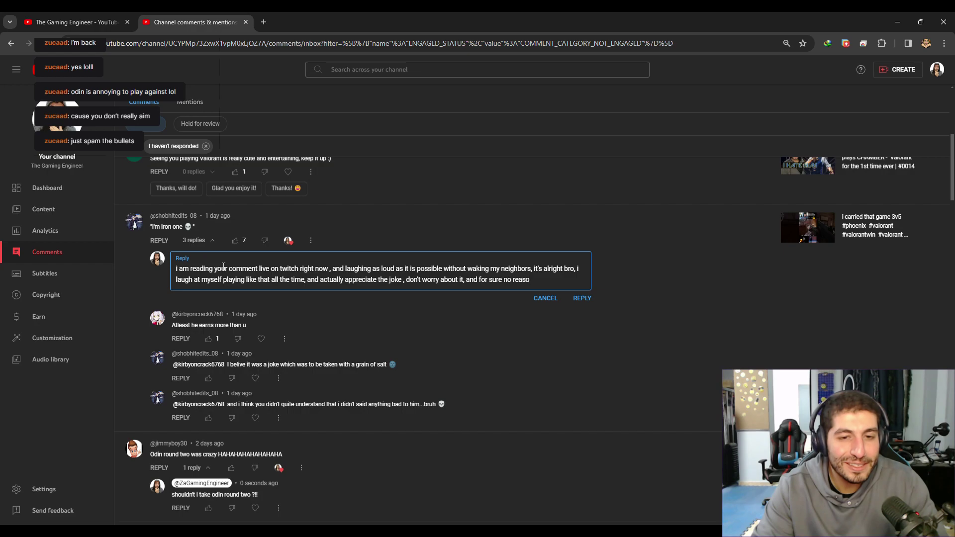
text(n to fight in )
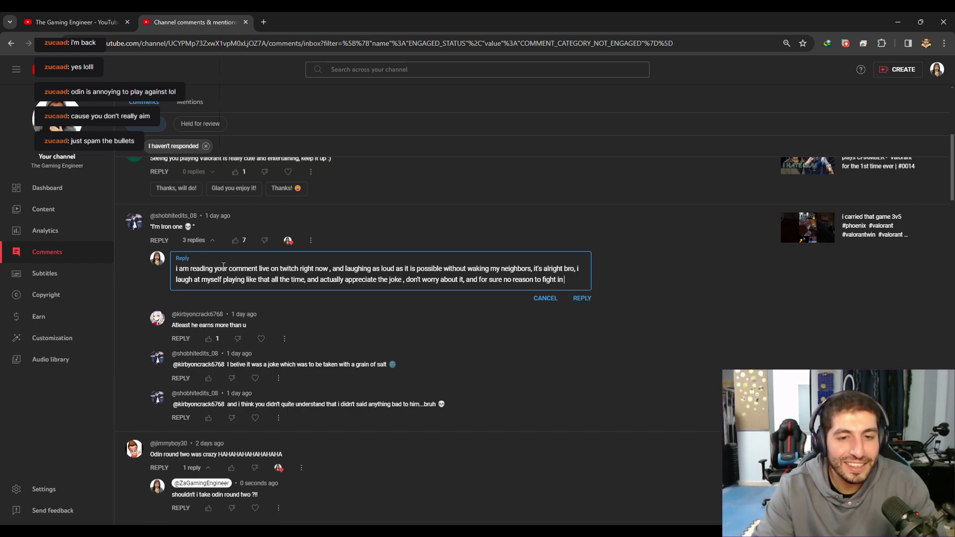
text(the comments)
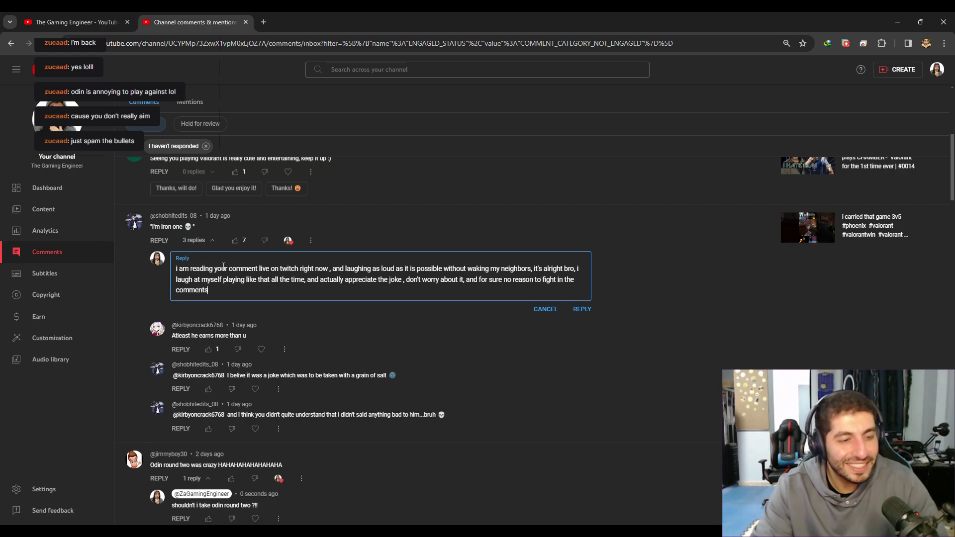
key(ctrl+a)
key(ctrl+c)
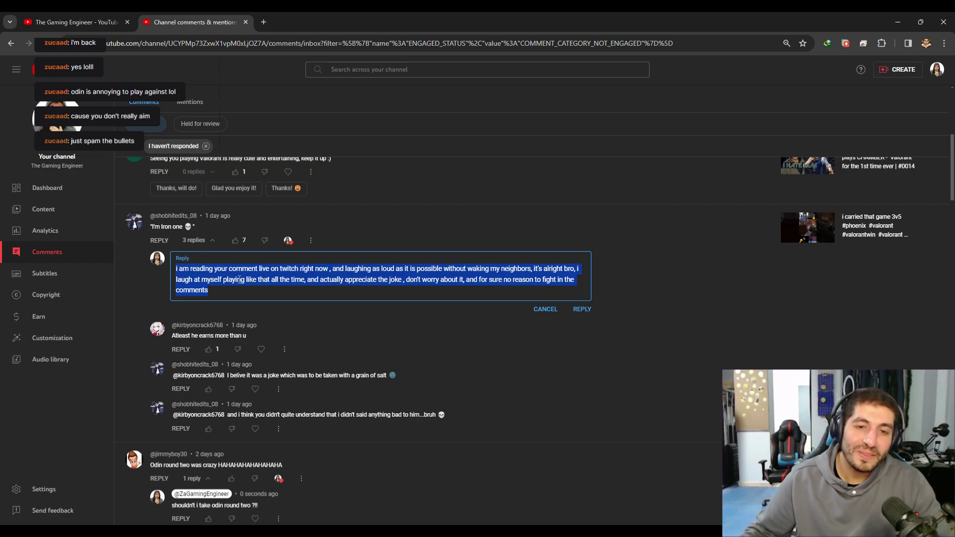
click(583, 309)
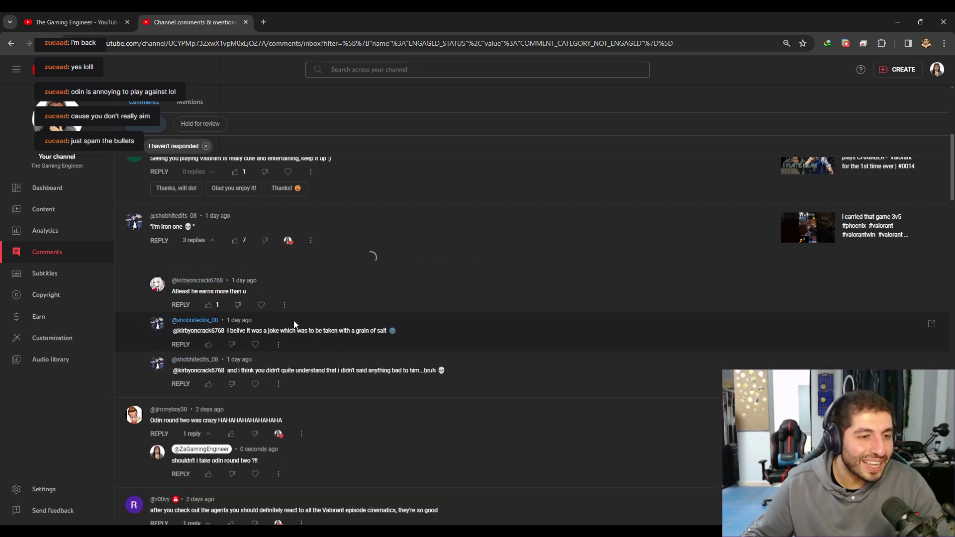
- Heart the 'Atleast he earns more than u' reply and draft a response asking how they knew your earnings
click(260, 280)
click(182, 281)
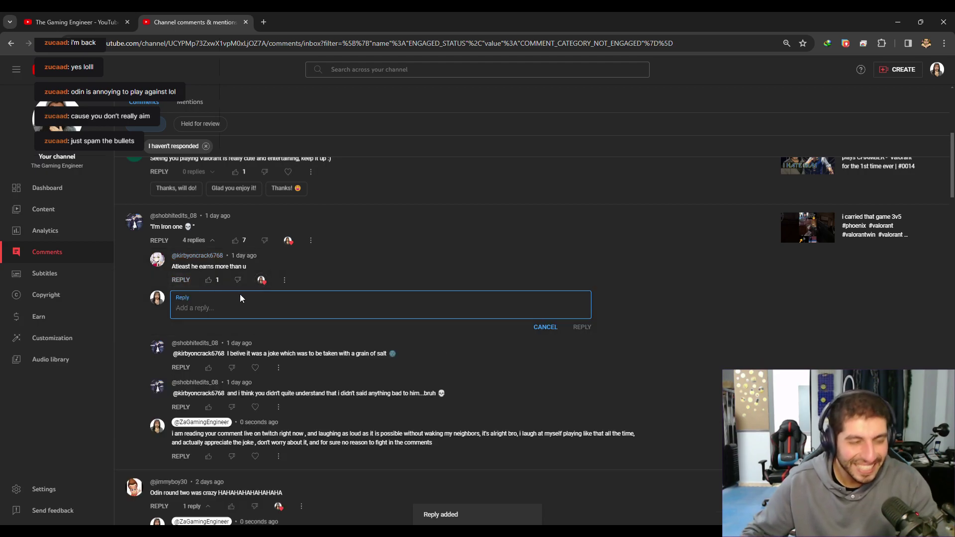
key(ctrl+v)
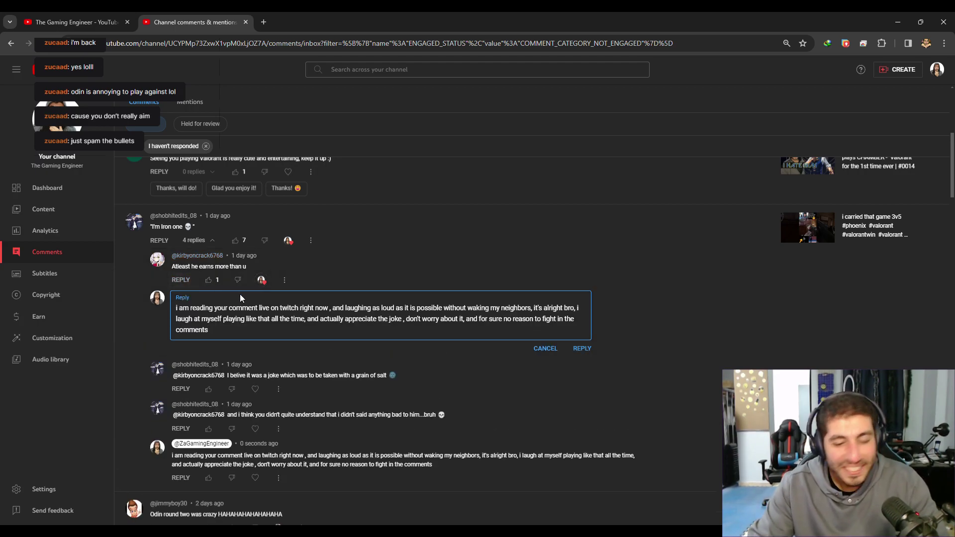
key(Home)
key(Return)
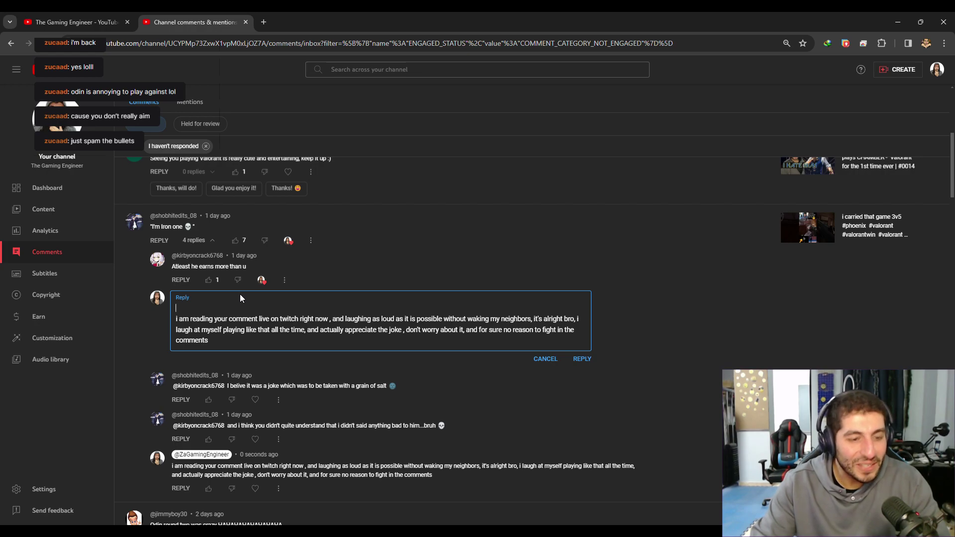
text(also,)
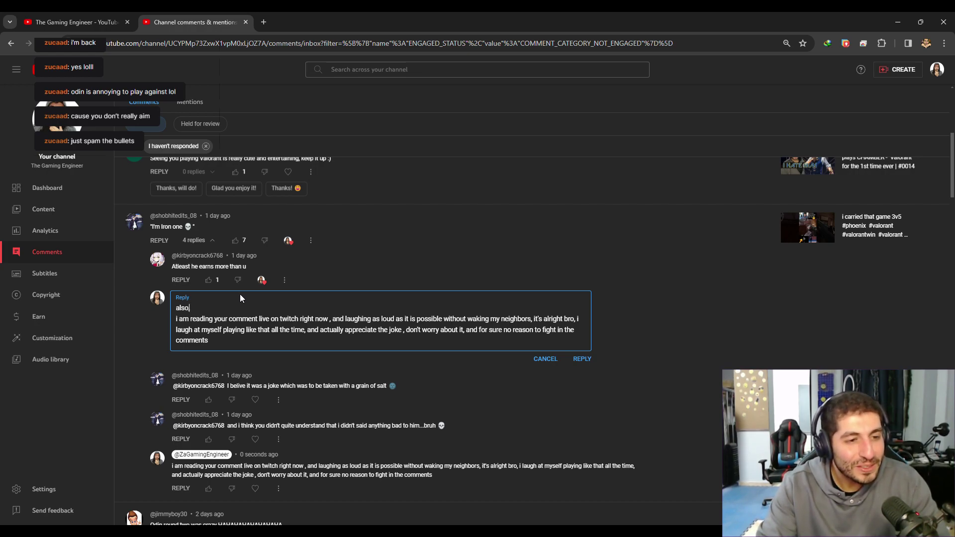
text( a)
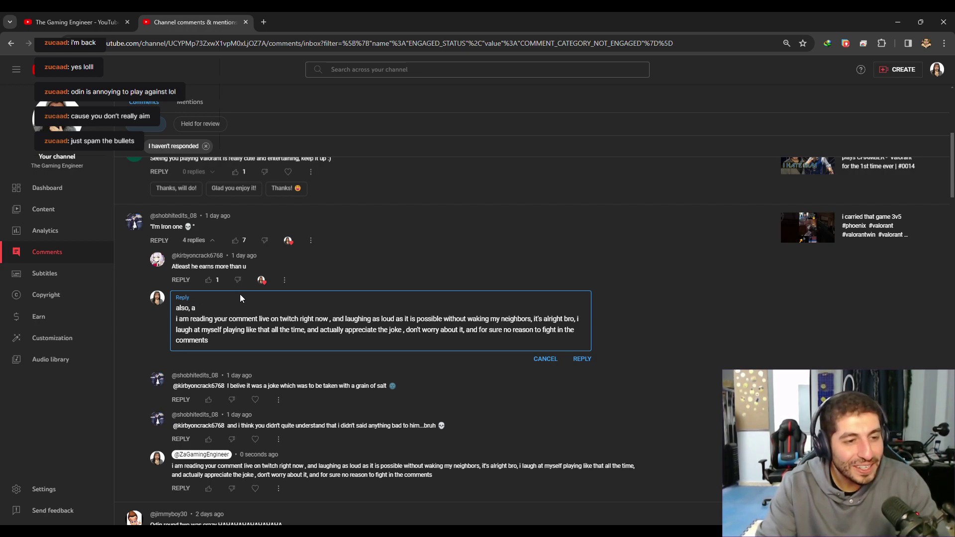
text(lso ...ALSOOO)
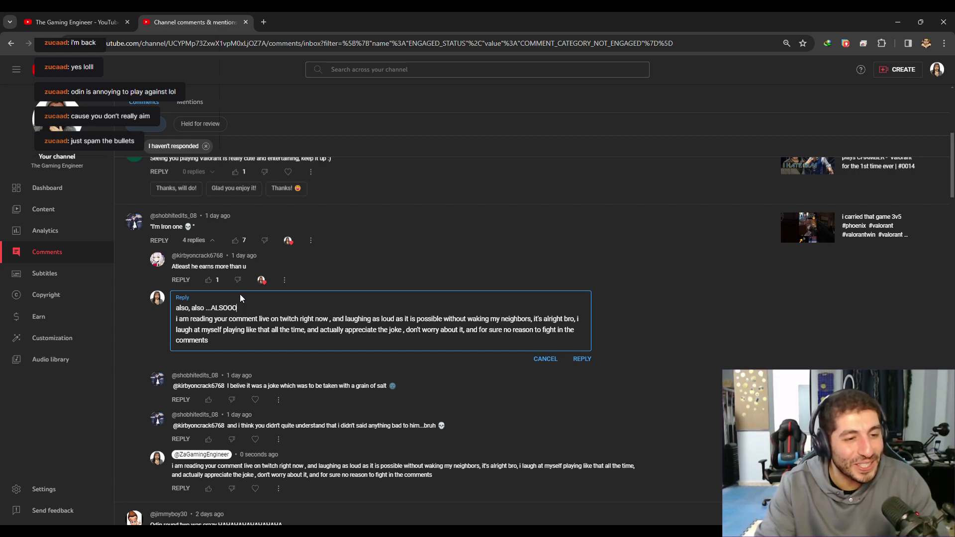
text(OO .. how)
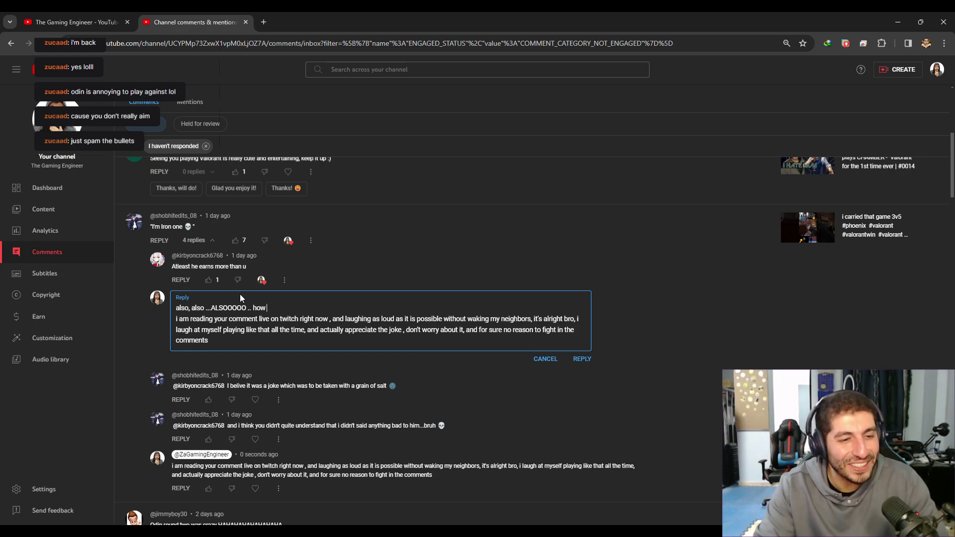
text( did you kn)
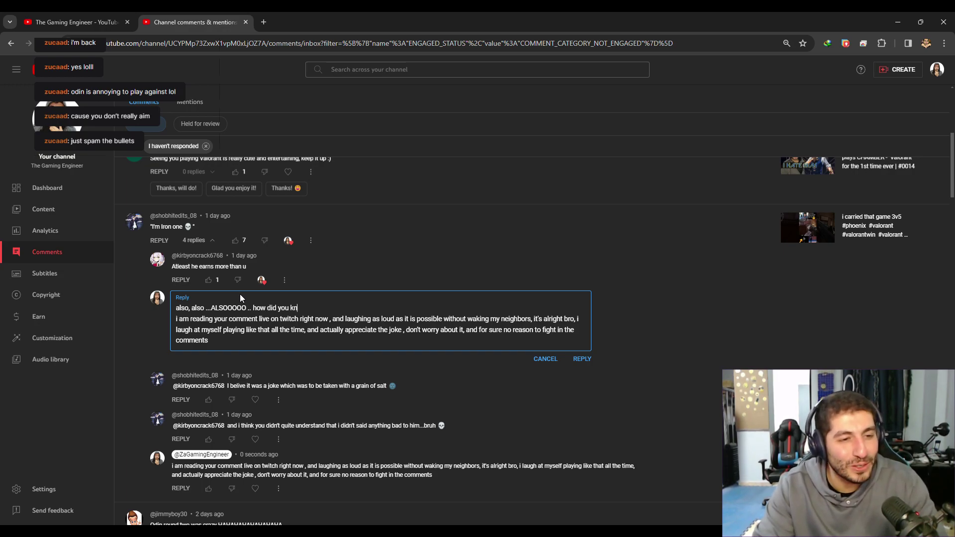
text(ow about my)
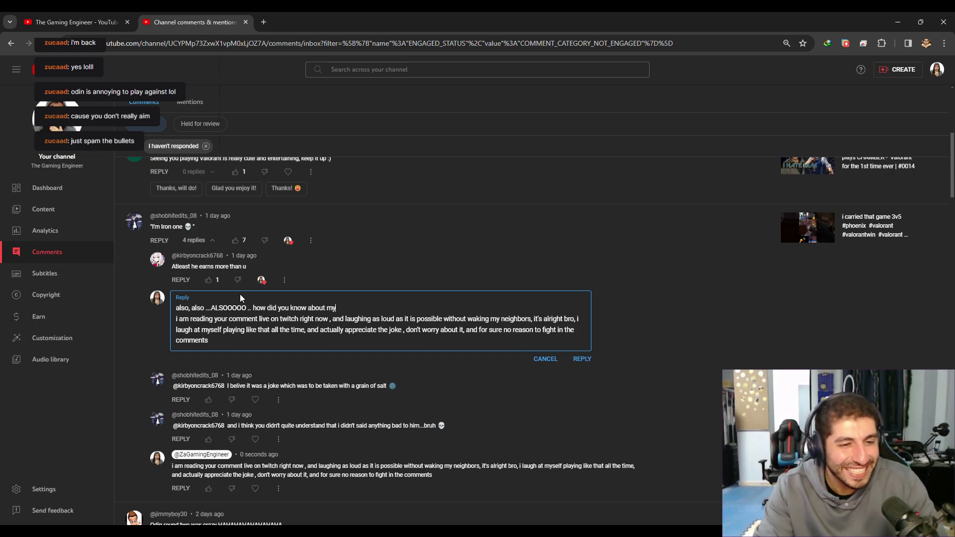
text( earnings )
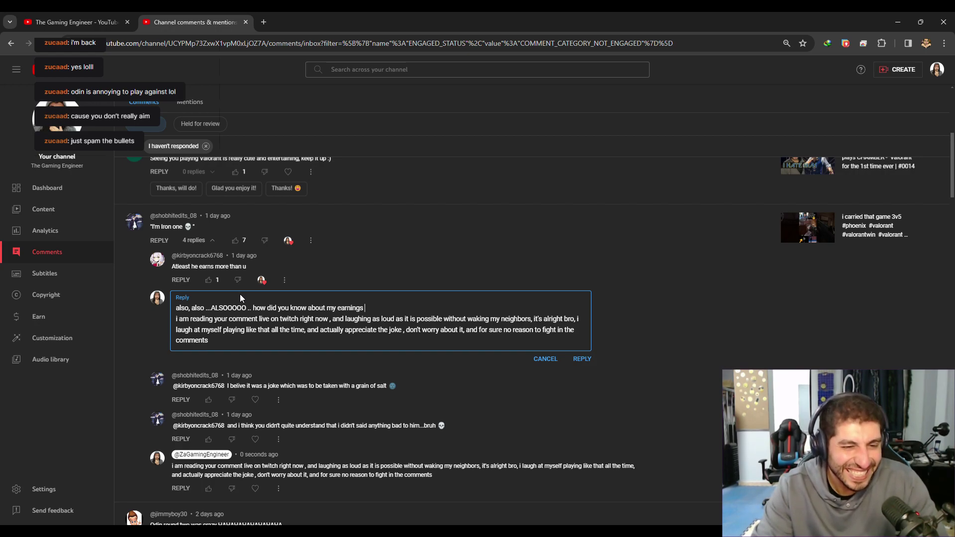
text(?!! XD)
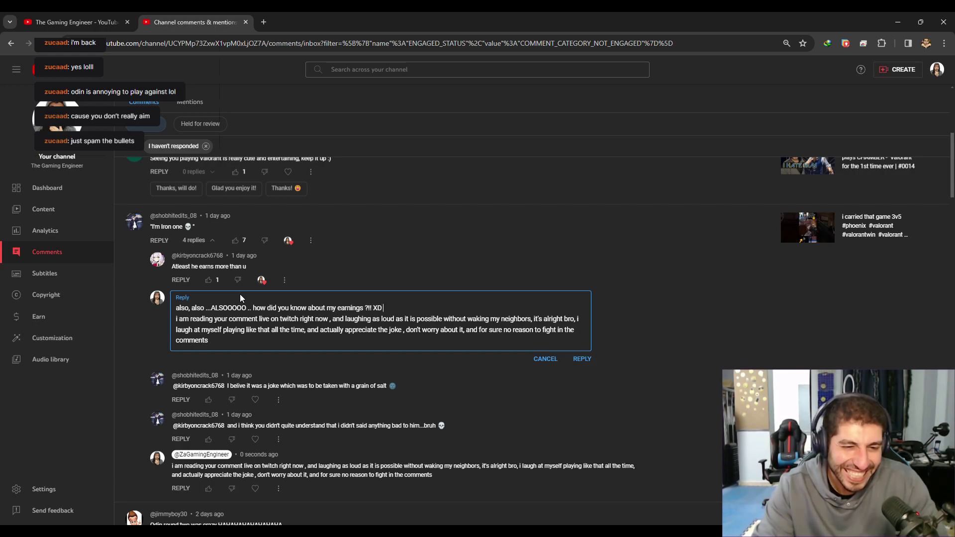
text( XD ..iam still starting that whole youtube thing)
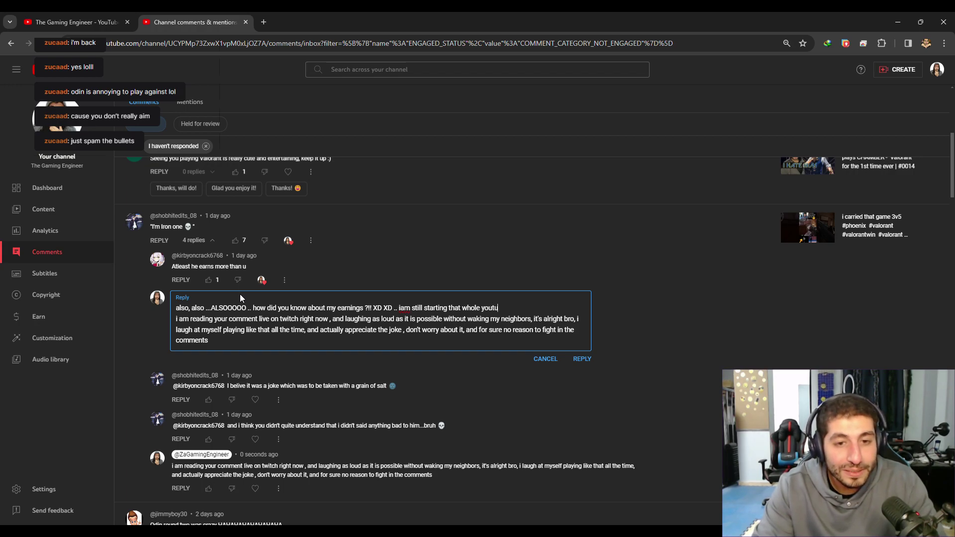
text( , and not eligibele for earn)
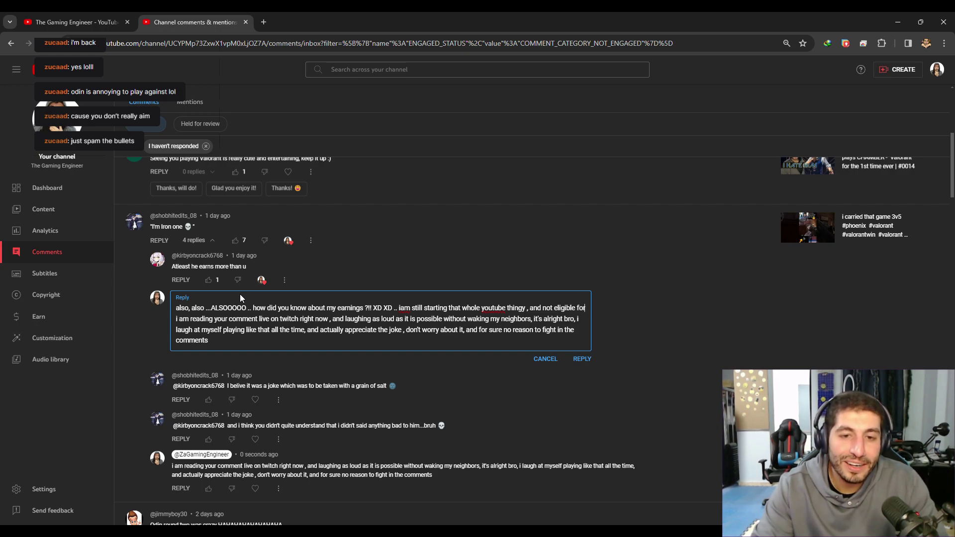
text(ing anything at all yet here)
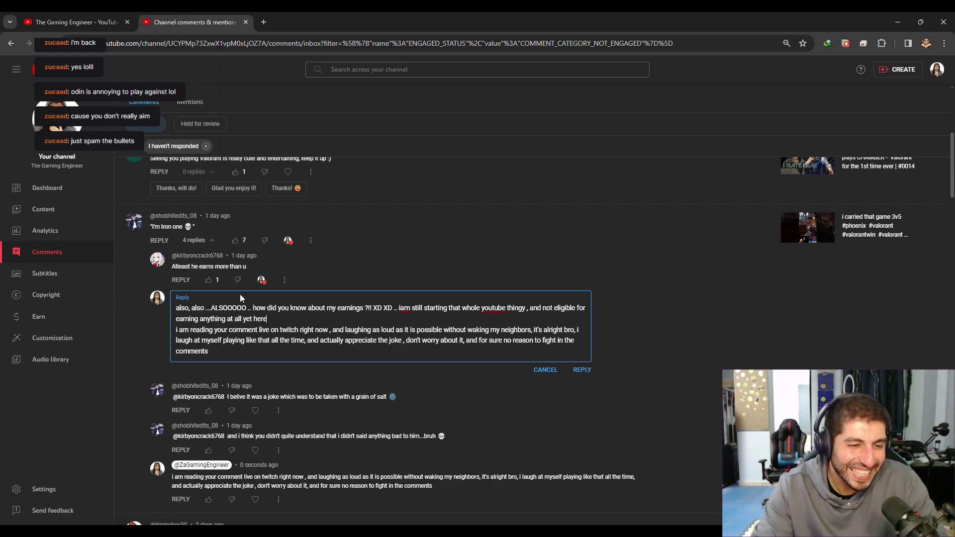
text( .)
key(Return)
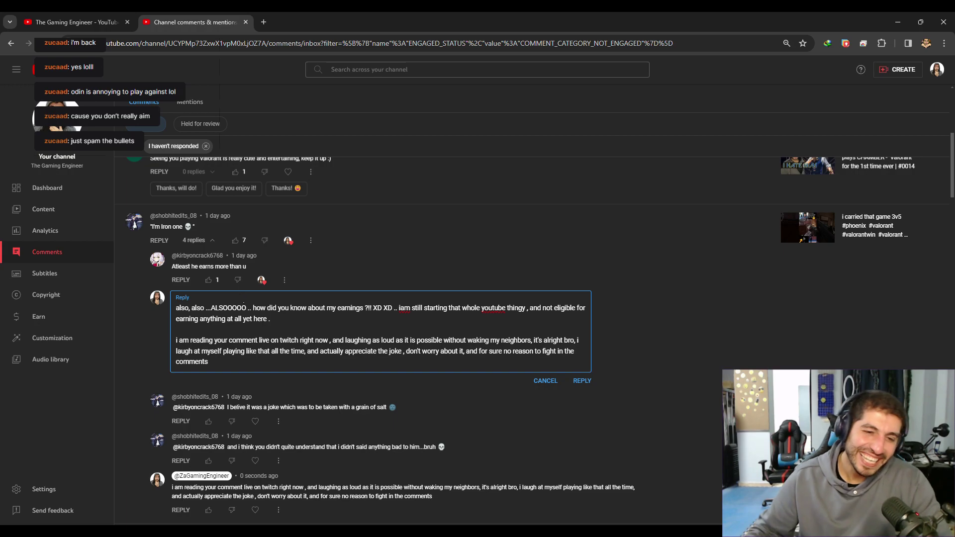
- Post that response and heart both of the channel's replies in the thread
click(582, 381)
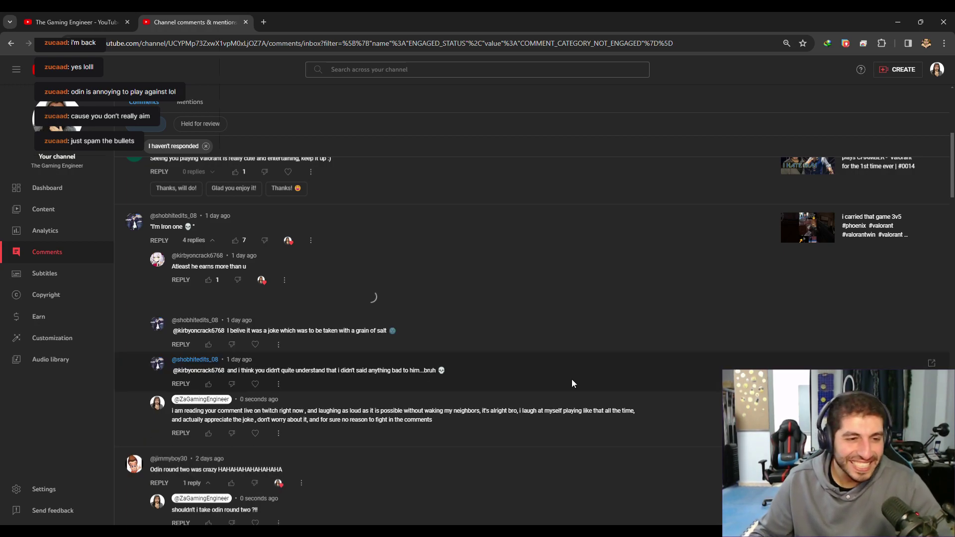
click(255, 476)
click(255, 408)
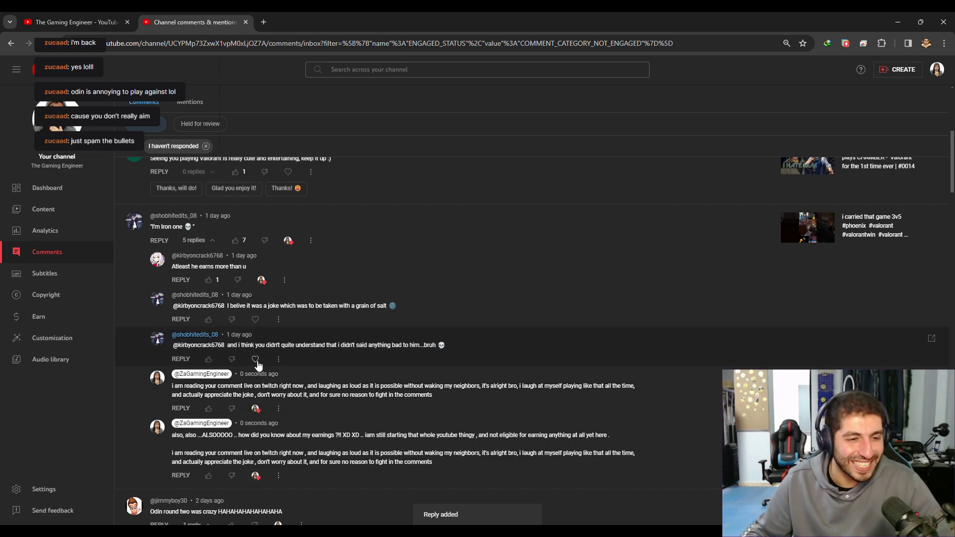
- Heart the 'bruh' reply and the Valorant-praise comment, then post a thank-you reply under the comment
click(256, 360)
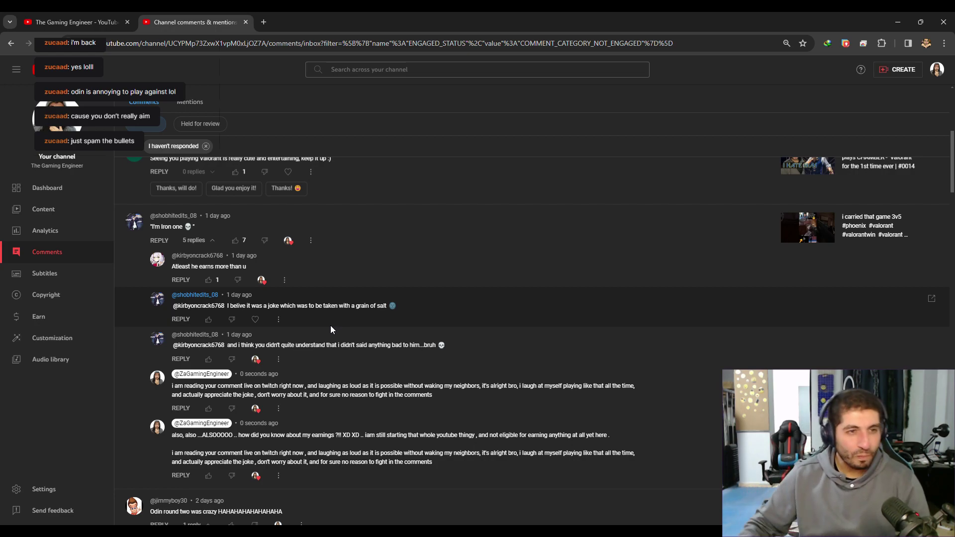
scroll(354, 334, up, 2)
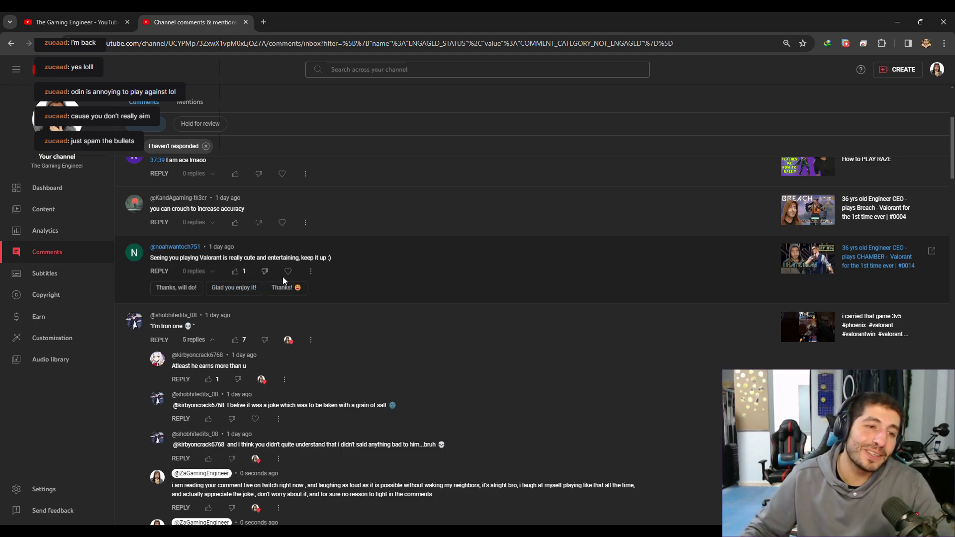
click(288, 271)
click(168, 271)
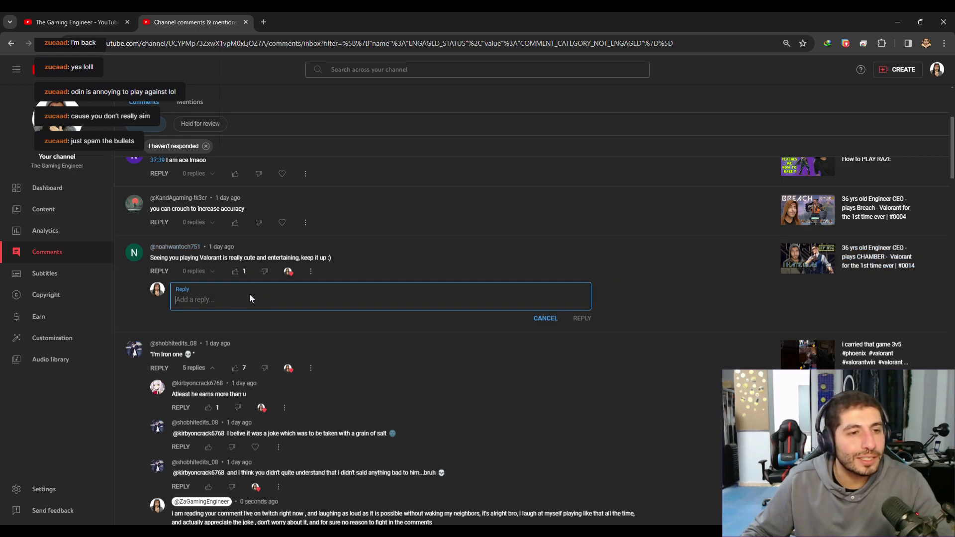
key(Escape)
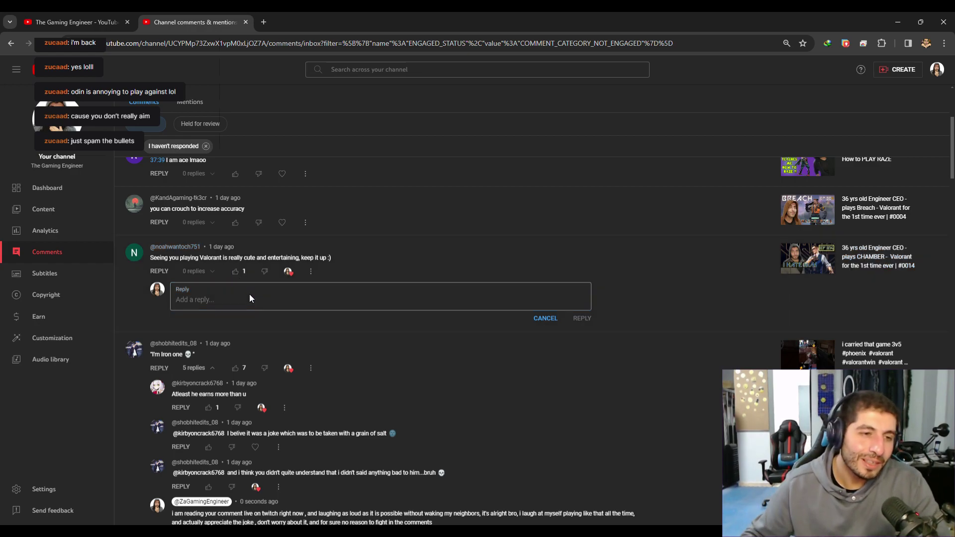
text(thank yo)
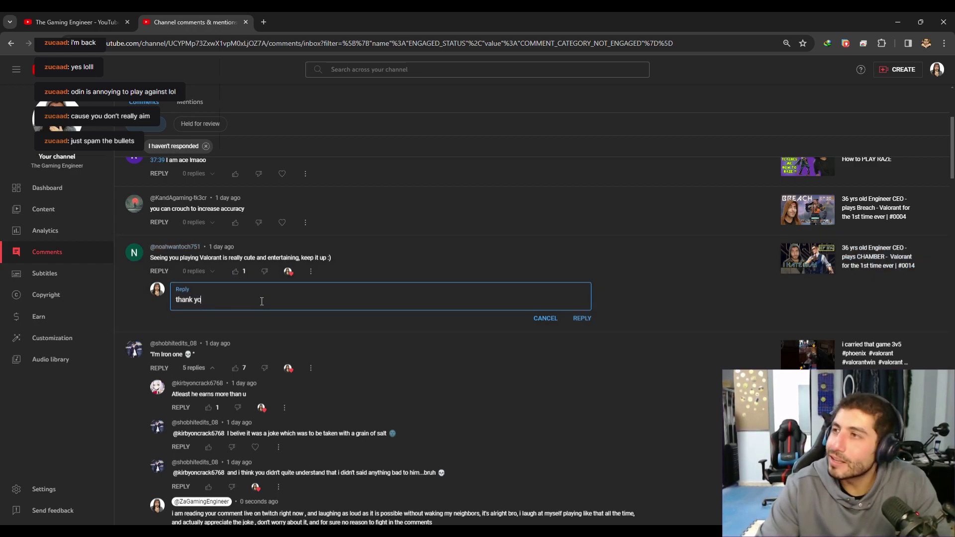
text(u so much bro)
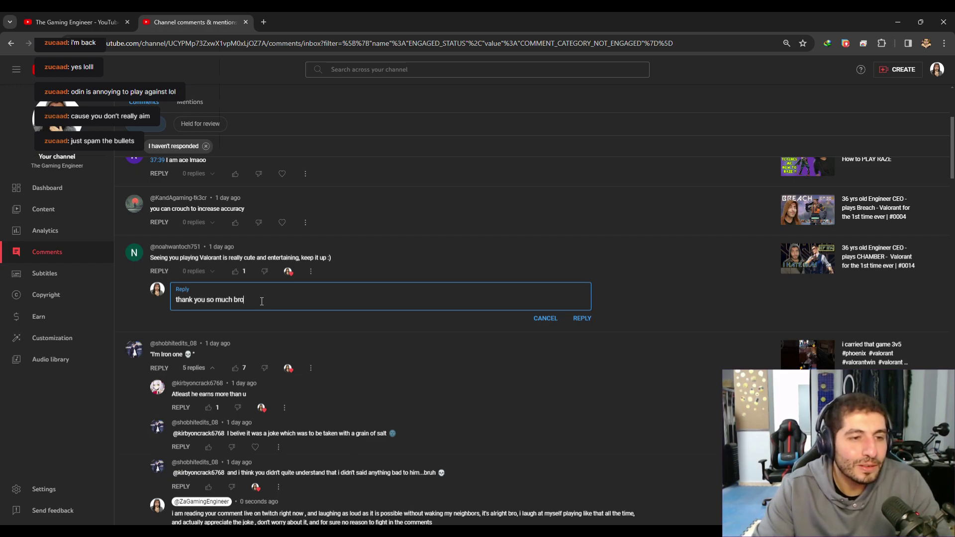
text(, it's my)
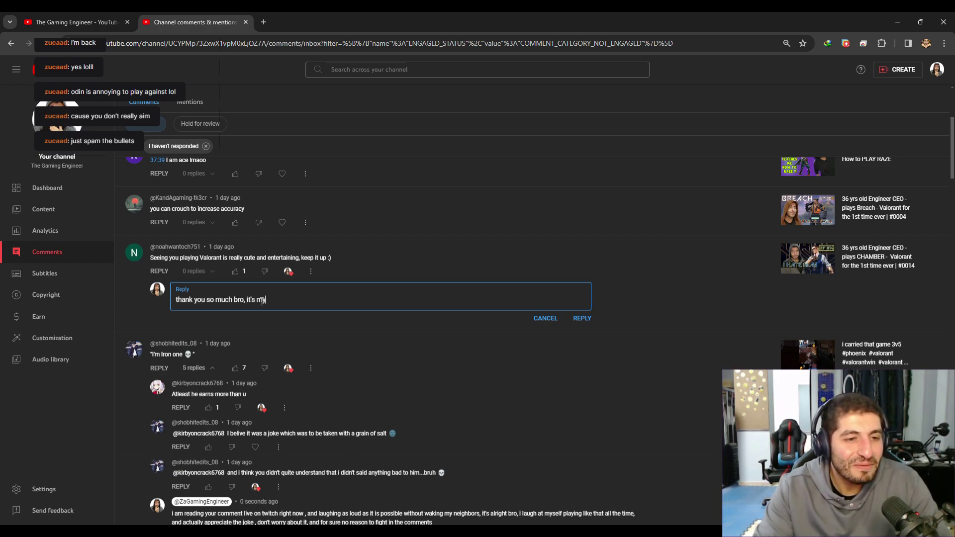
text( pleasure k)
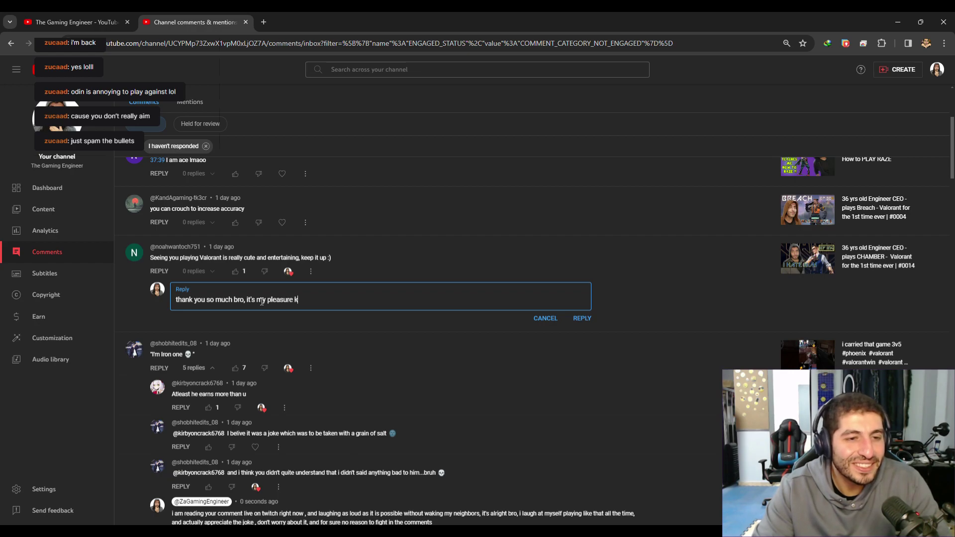
text(nowing it's en)
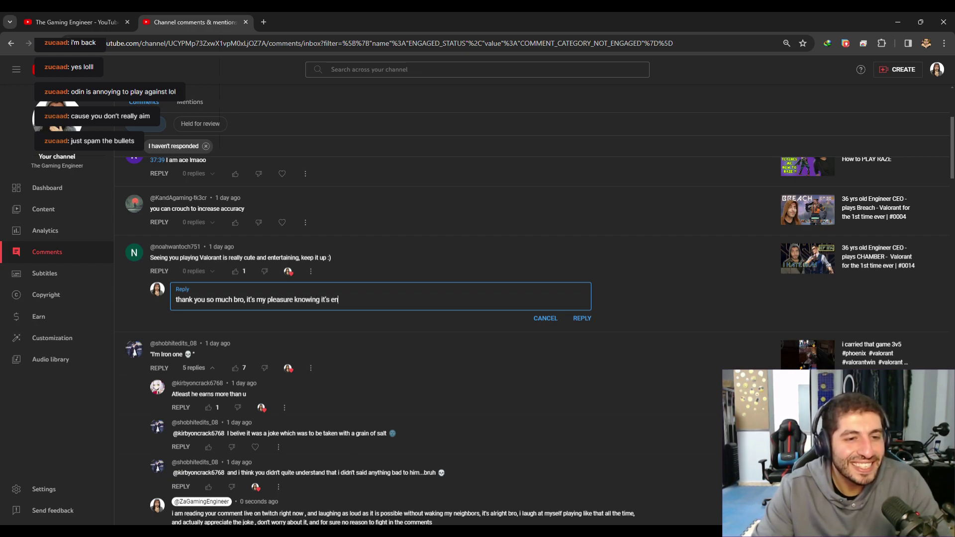
text(tertaining)
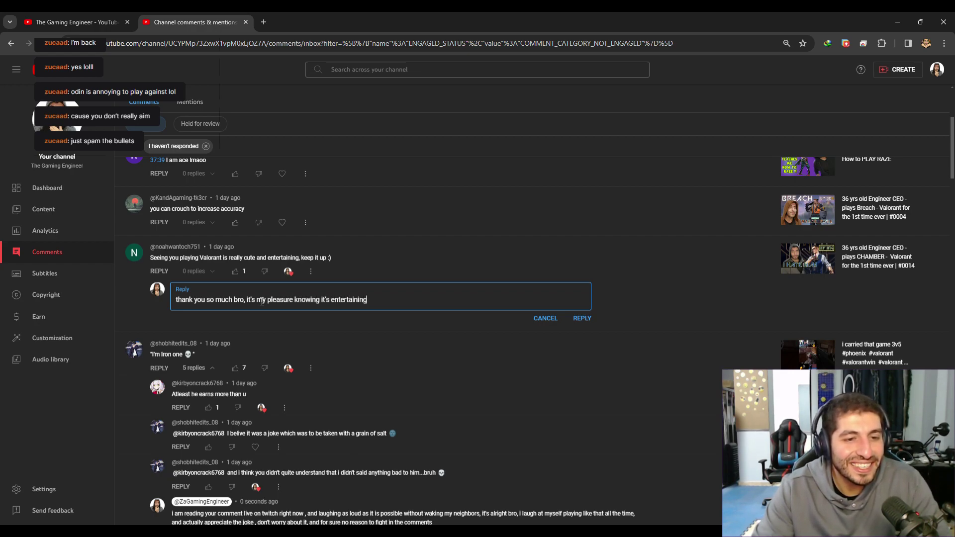
text( for anyone at all ,)
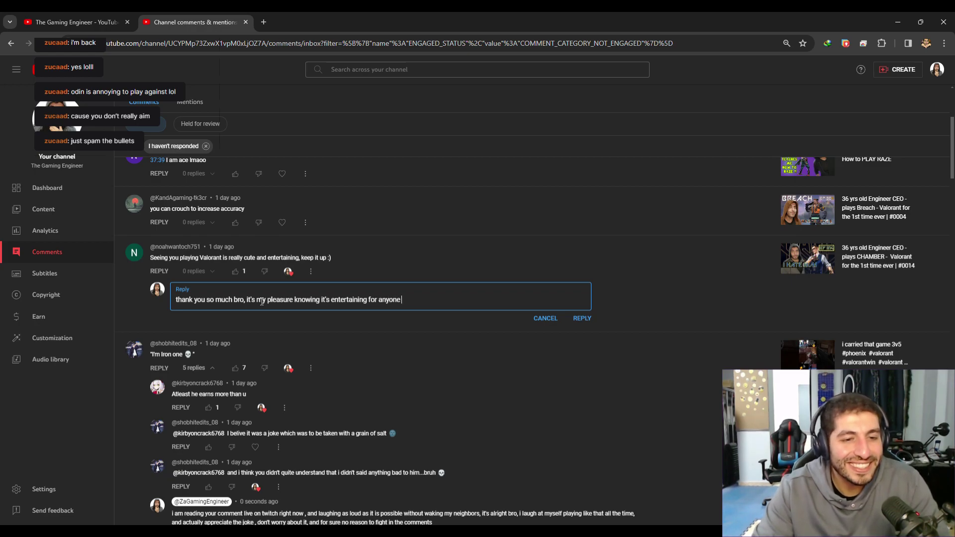
text( thank you once more.)
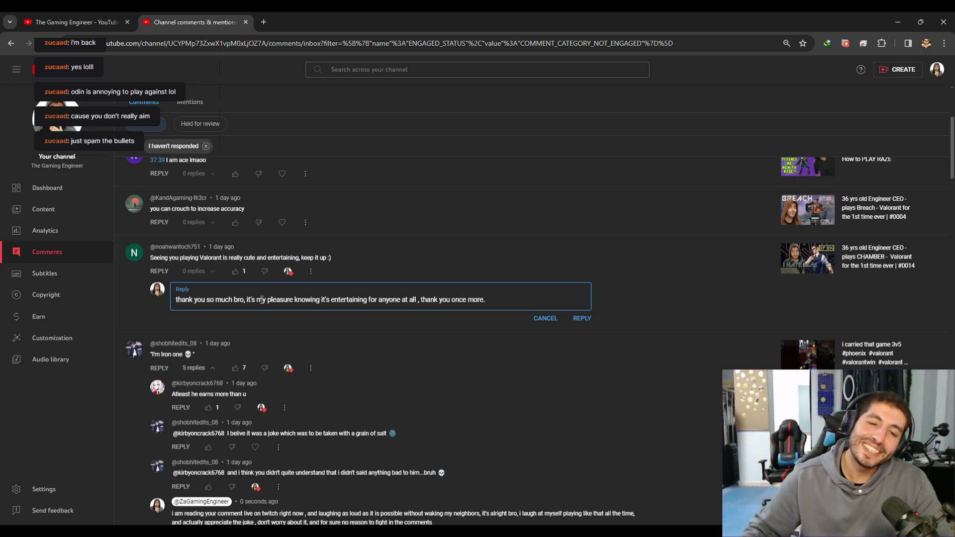
click(582, 318)
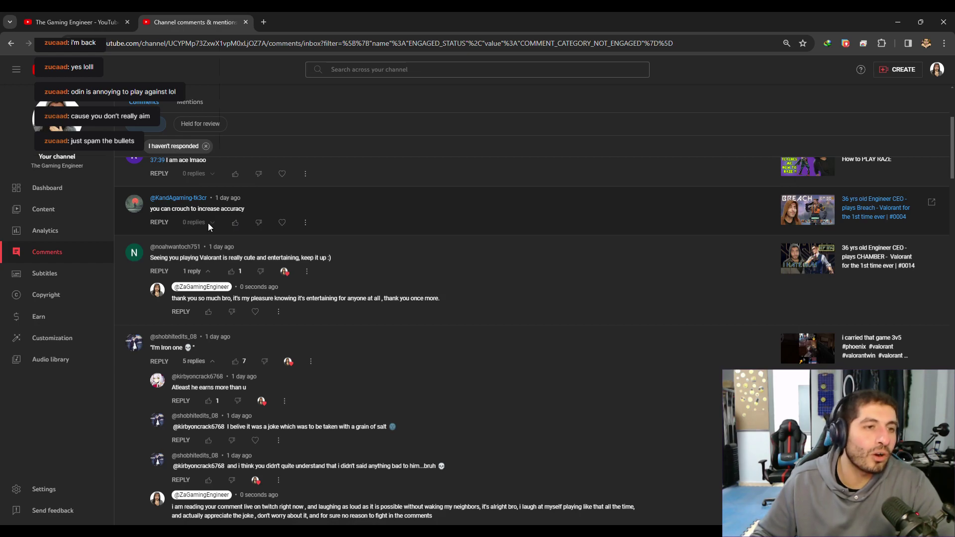
- Heart and like the crouch-accuracy comment, drafting a reply saying you'll try it on stream
click(282, 222)
click(160, 223)
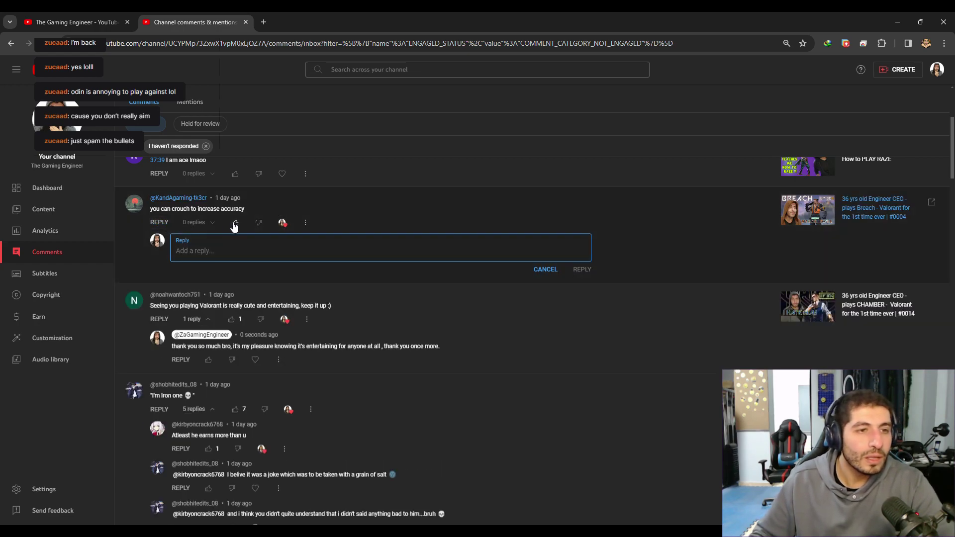
click(236, 222)
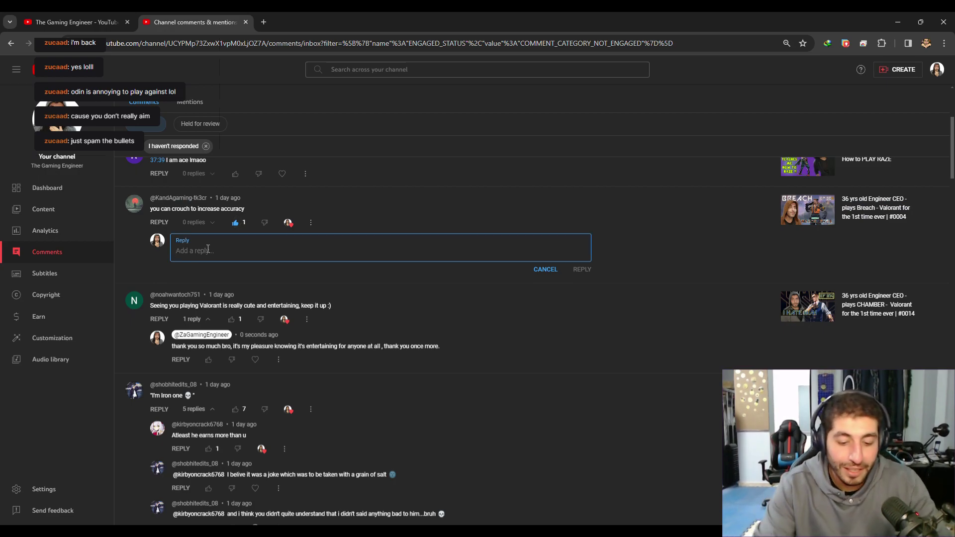
text(this is sq)
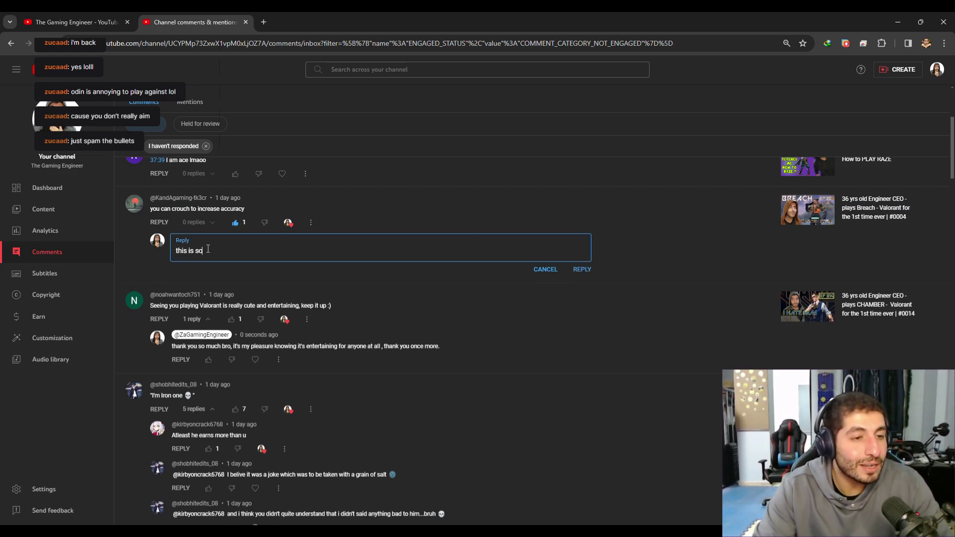
key(BackSpace)
text(omething that i')
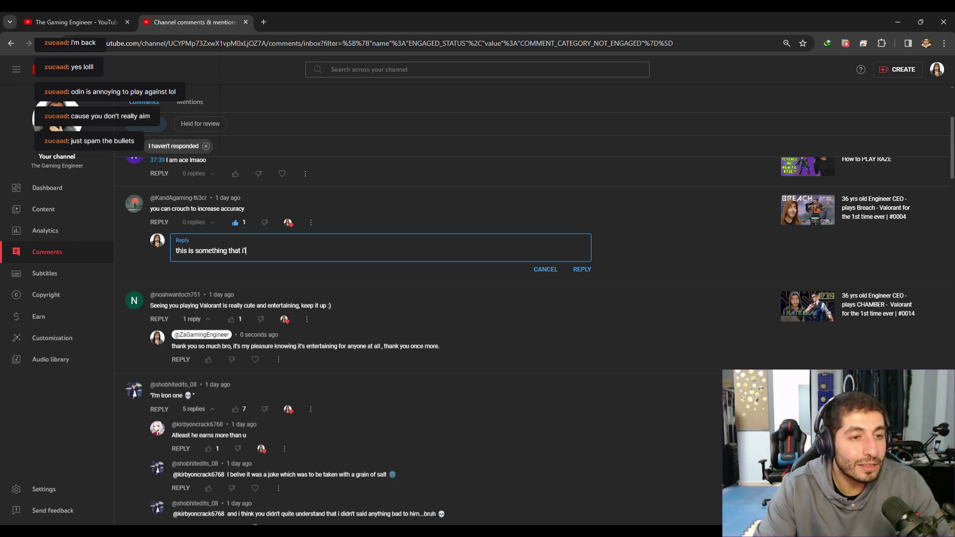
text(d like to)
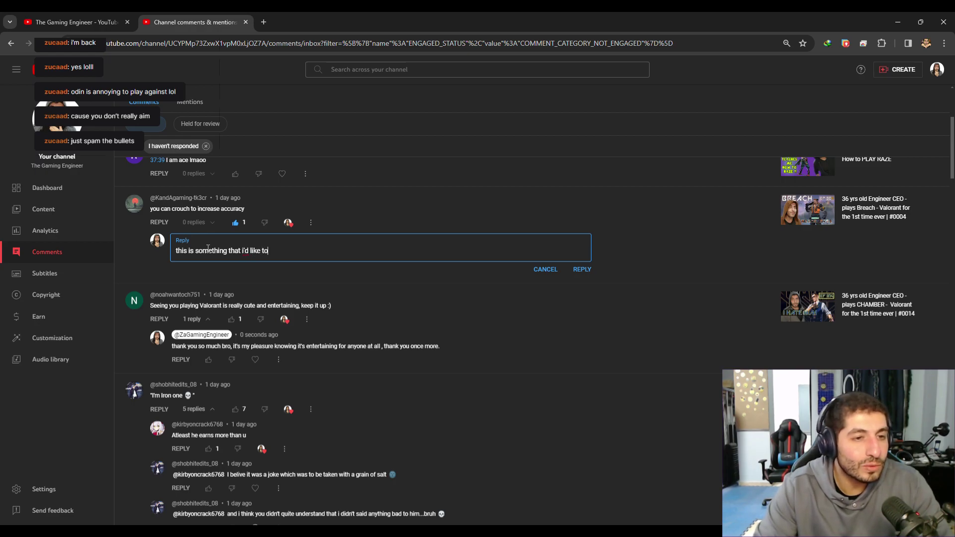
text( try for sure,)
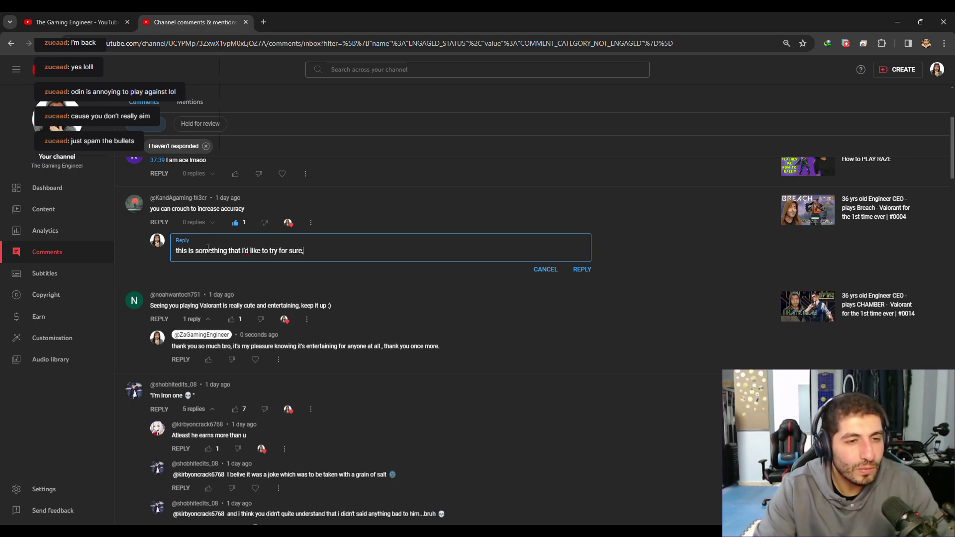
text( alright ,)
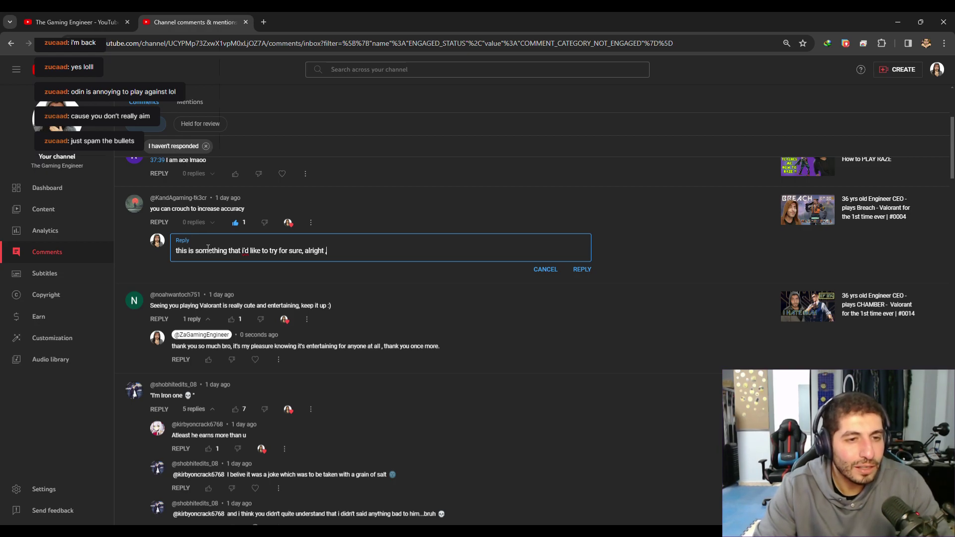
text( iam getting )
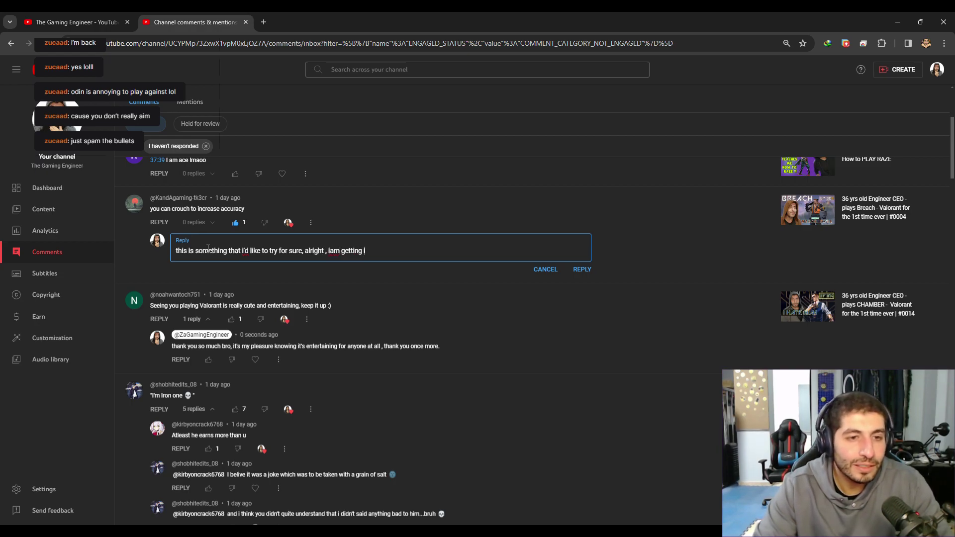
text(into valorant in)
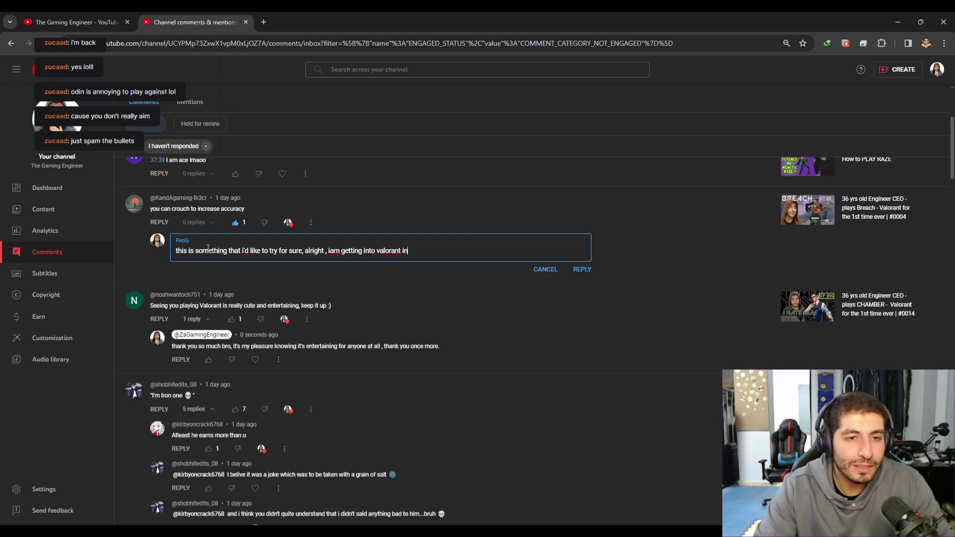
text( a w)
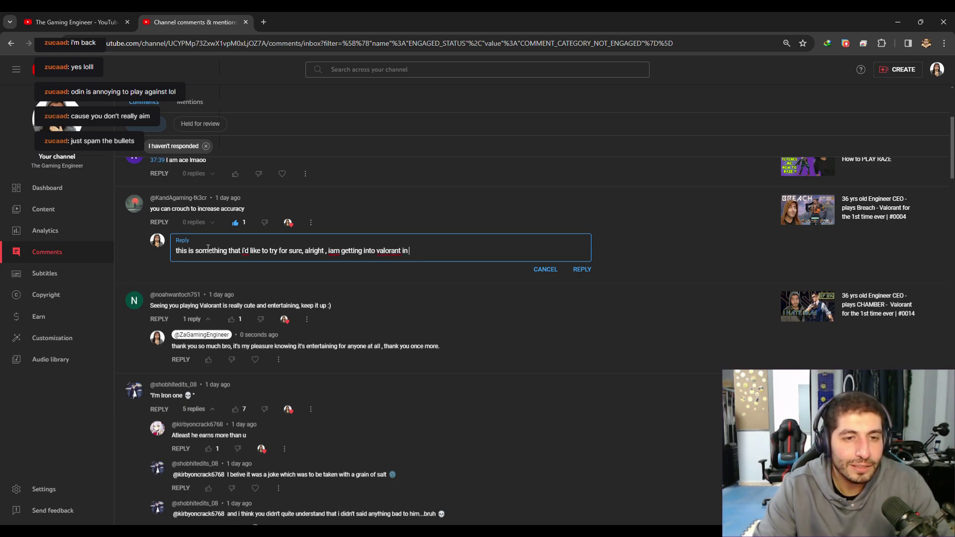
text(a few mi)
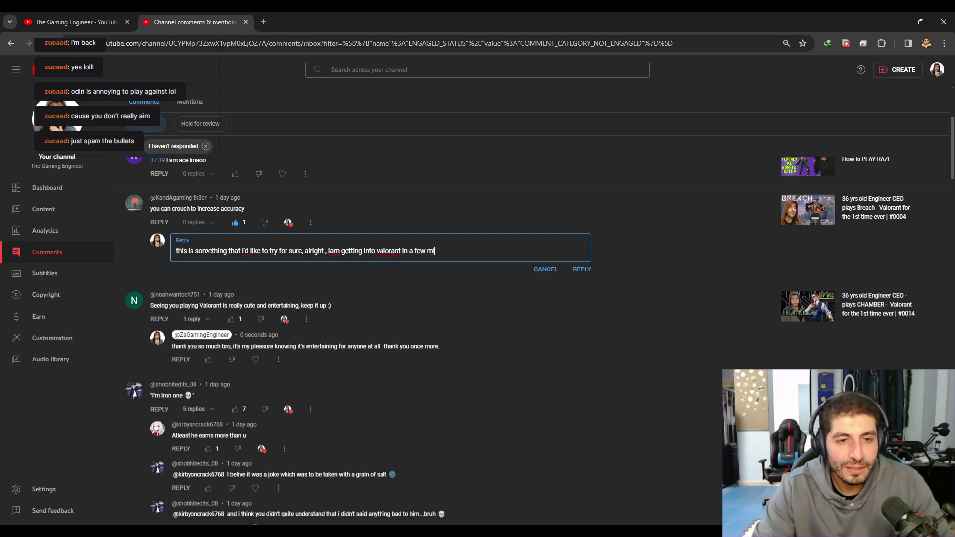
text(nuetsm)
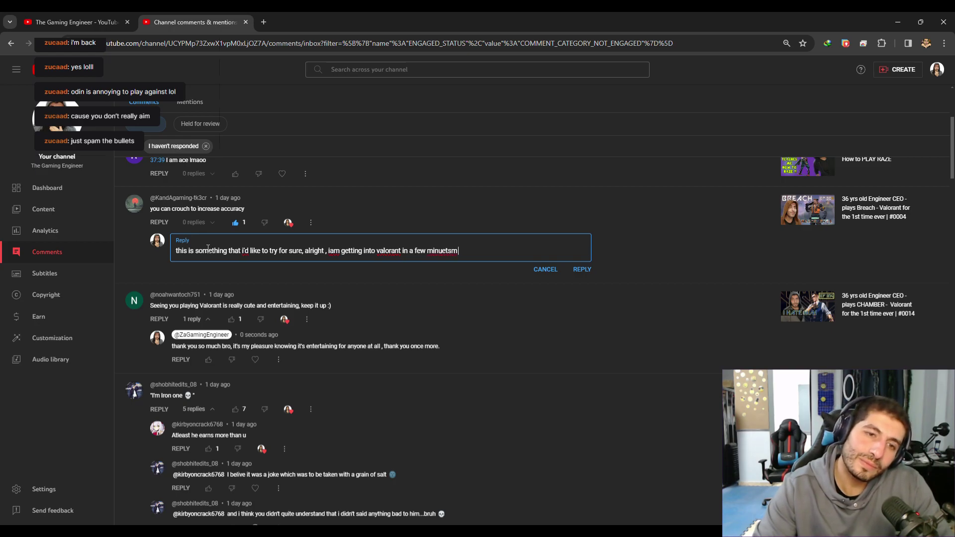
key(BackSpace)
text(, and on)
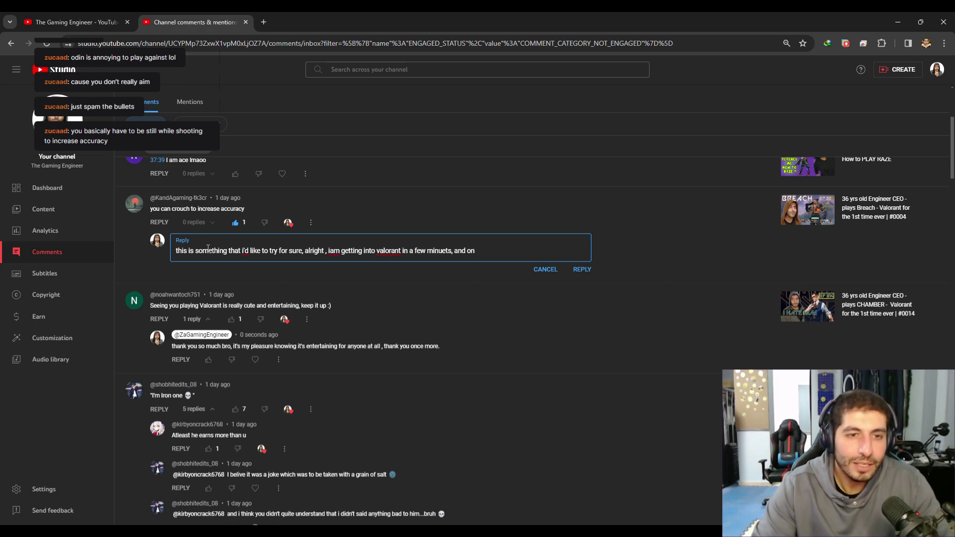
text(stream i'll t)
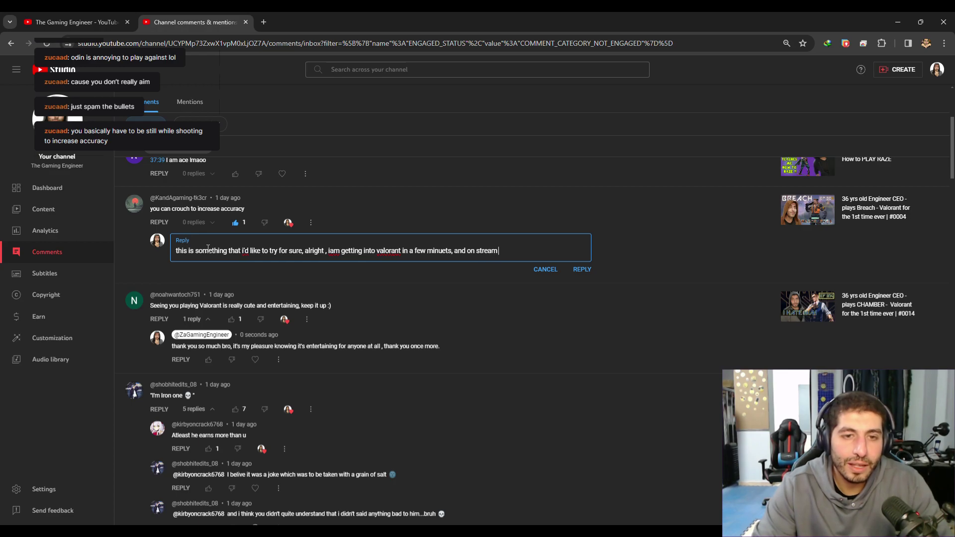
text(ryr)
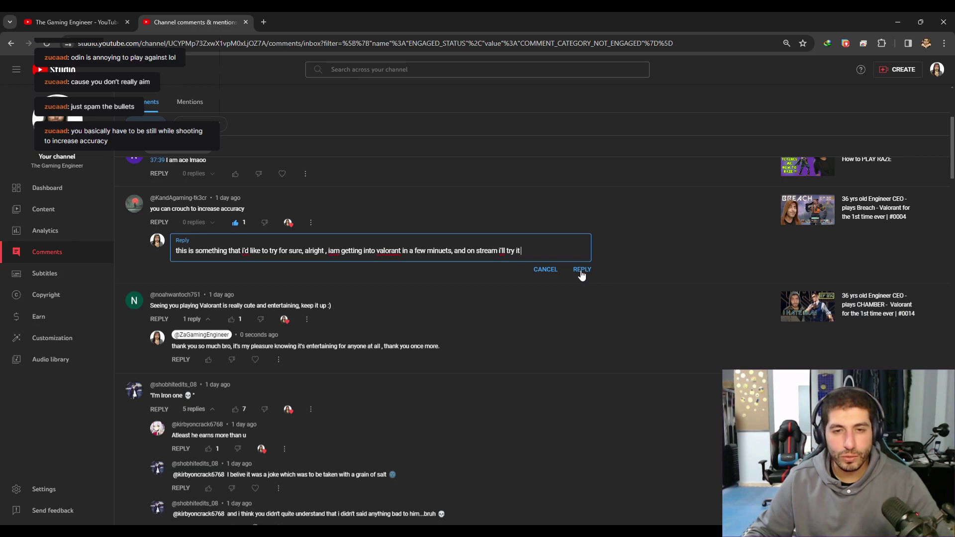
- Post the reply to the crouching tip, then like and heart the 'I am ace lmaoo' comment
click(581, 272)
scroll(488, 314, up, 2)
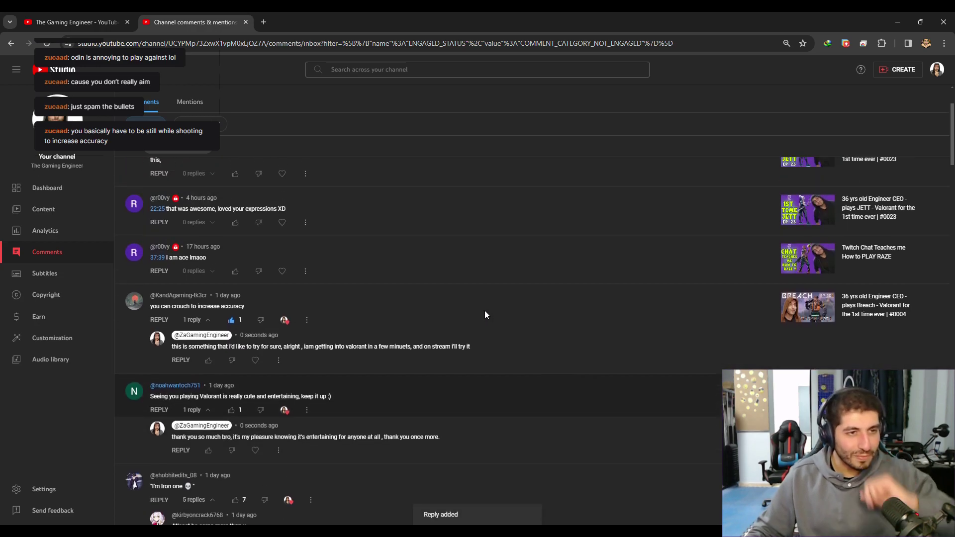
click(280, 274)
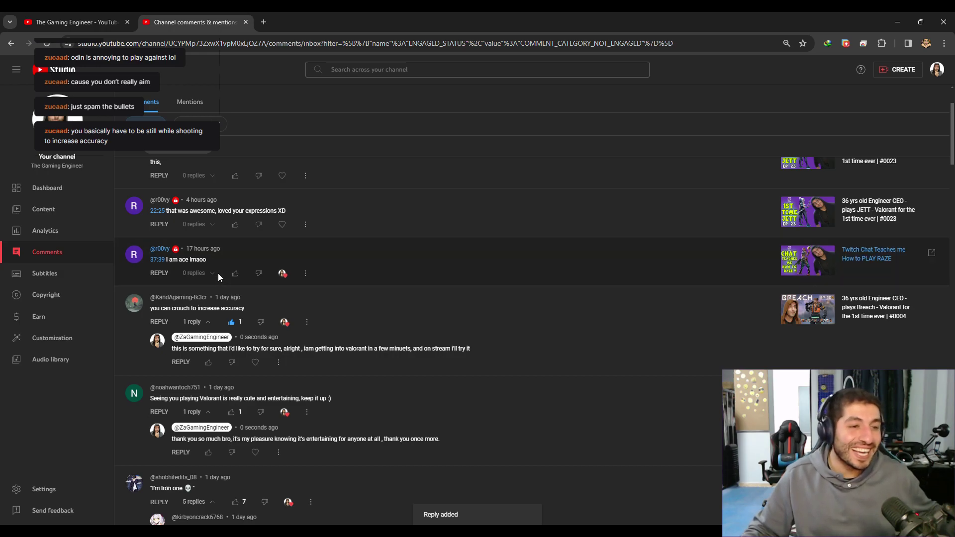
click(236, 275)
- Like and heart the 'that was awesome' comment and the channel-promotion comment
click(281, 225)
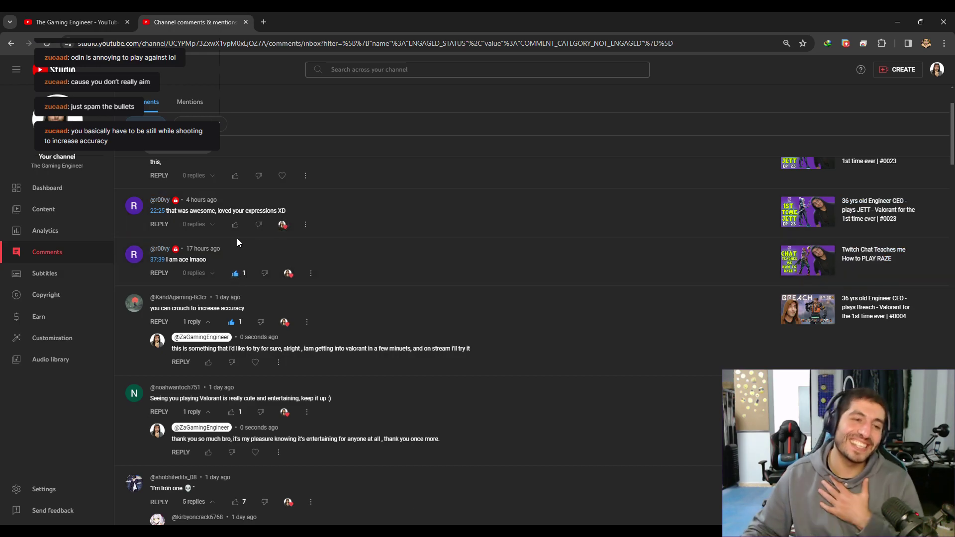
click(236, 225)
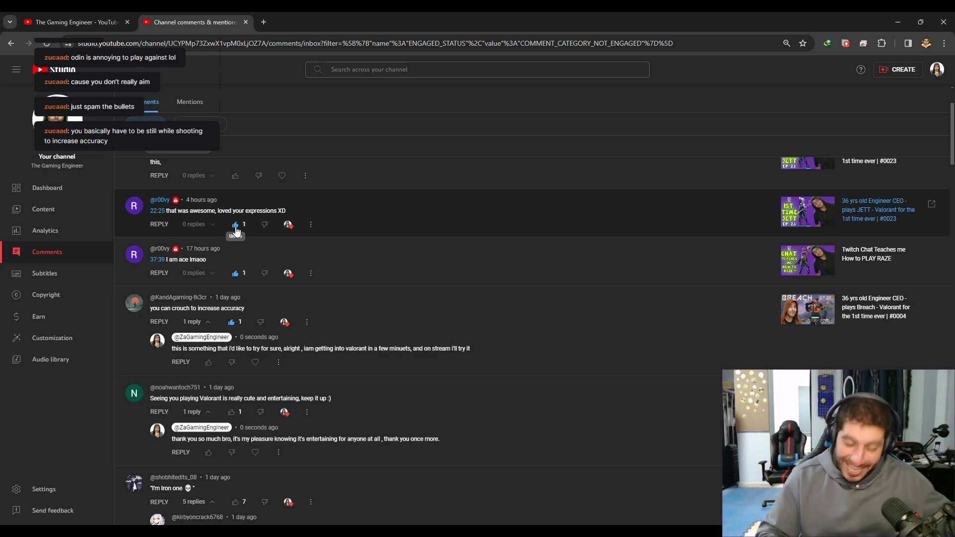
scroll(236, 230, up, 3)
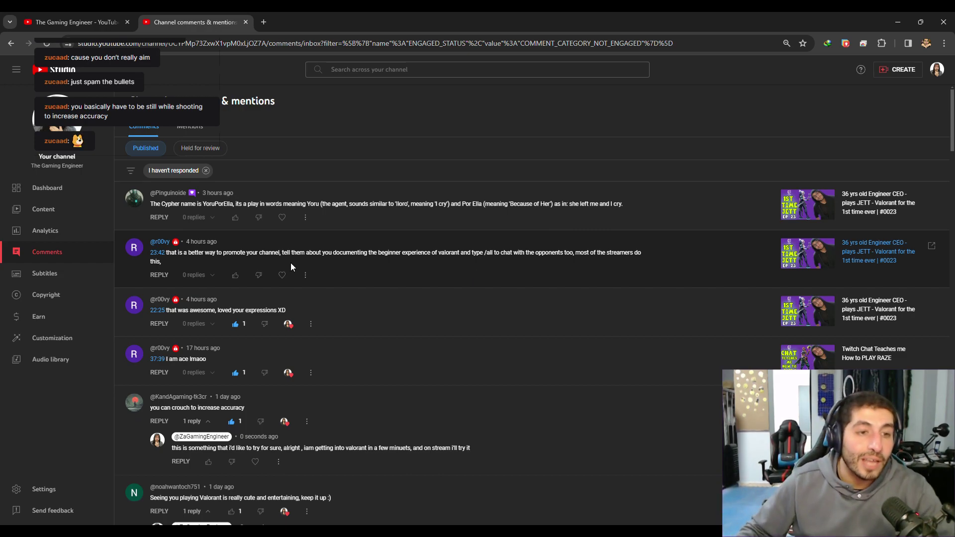
click(282, 275)
click(235, 275)
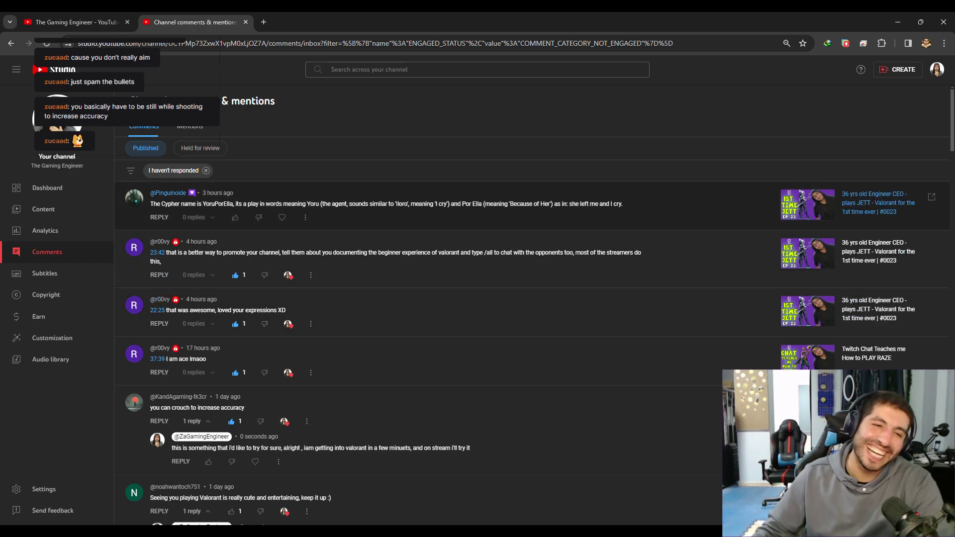
- Like and heart the comment explaining the Cypher name, and start replying to it
click(282, 218)
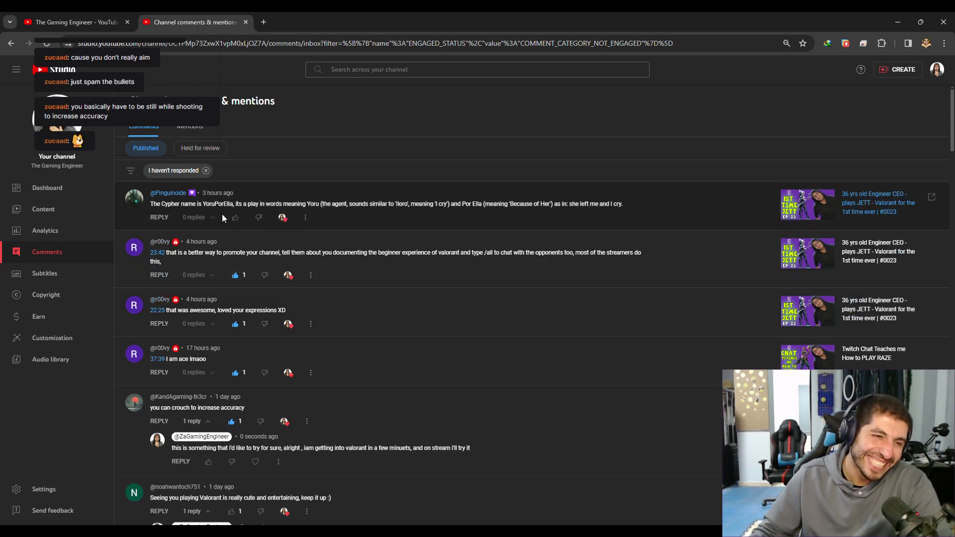
click(235, 218)
click(160, 218)
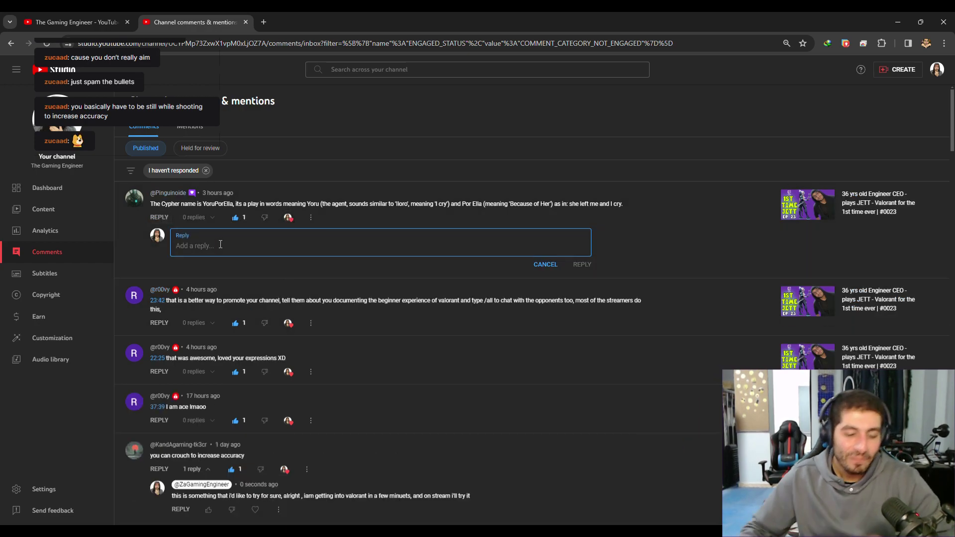
- Write the reply calling it informative and mentioning talking to strangers, ending with 'XD XD XD'
text(you have r)
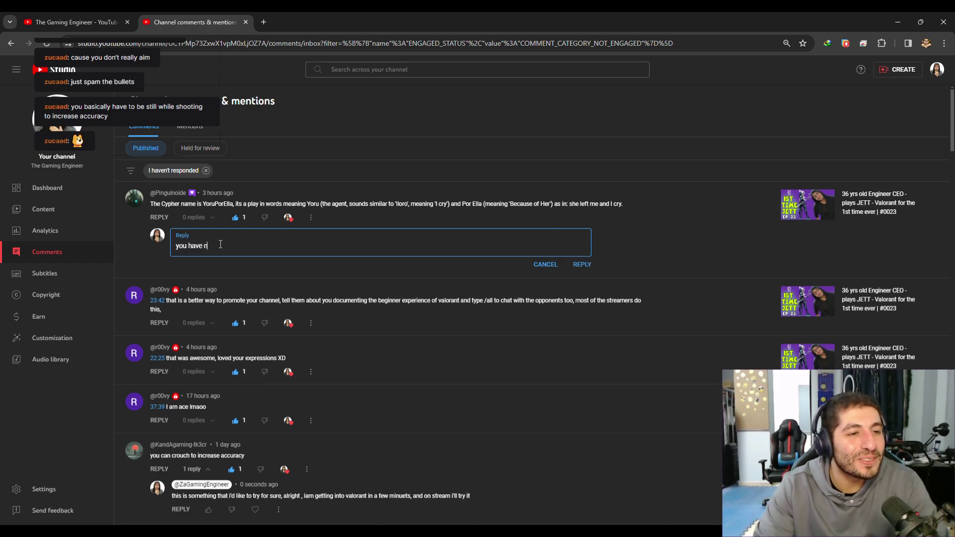
key(BackSpace)
text(no idea how)
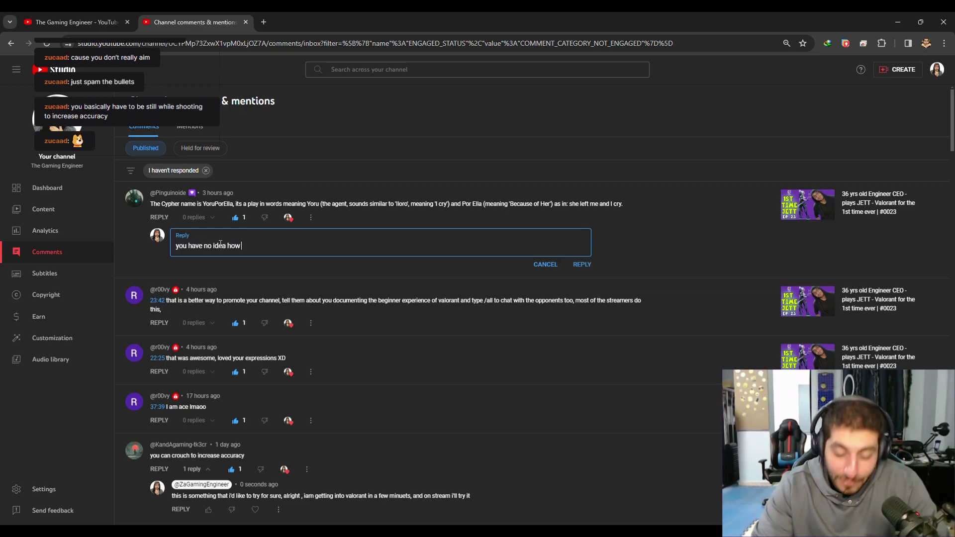
text( teachin)
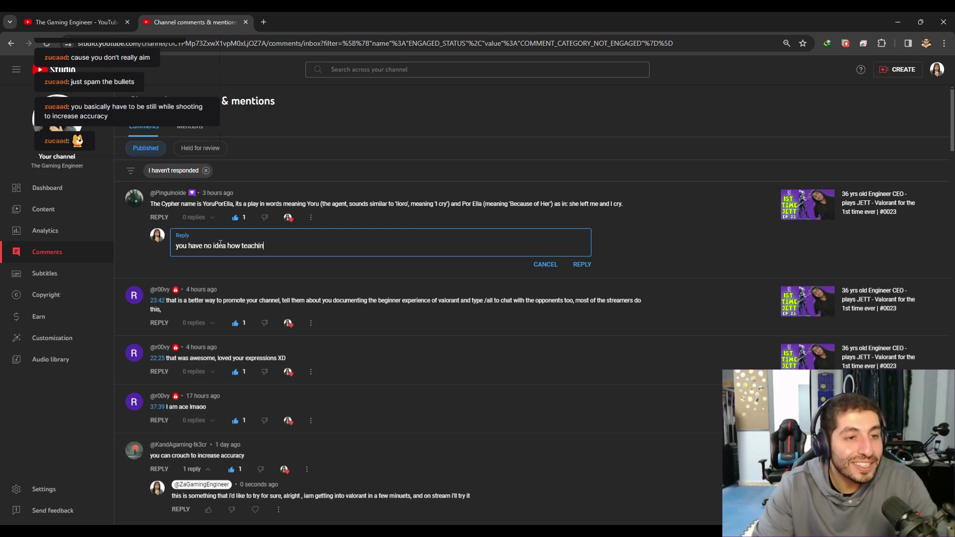
text(g and informat)
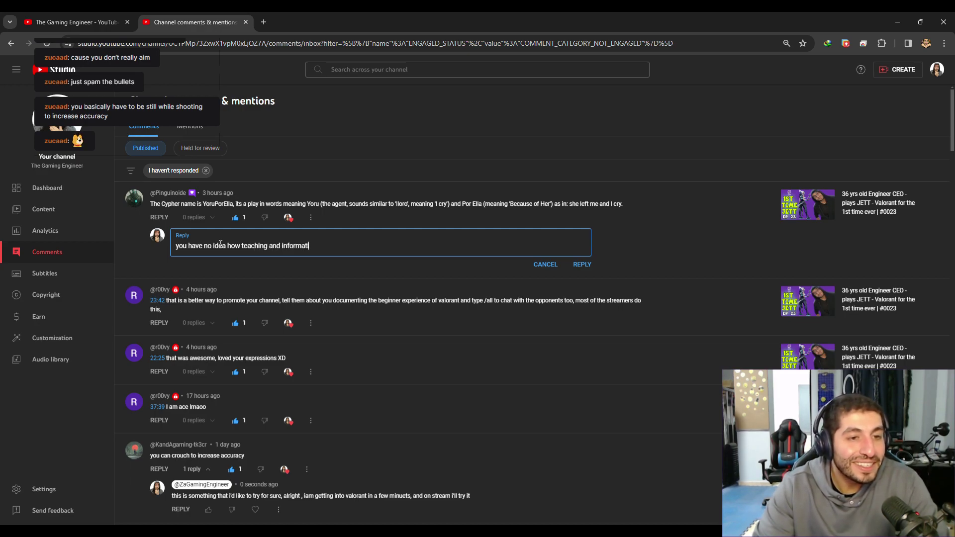
text(ive tha )
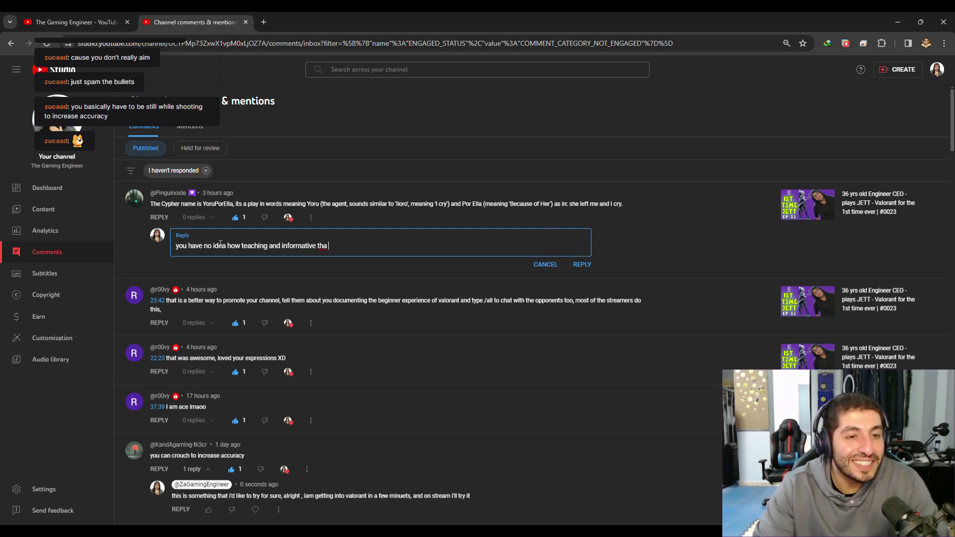
text(t is to me, )
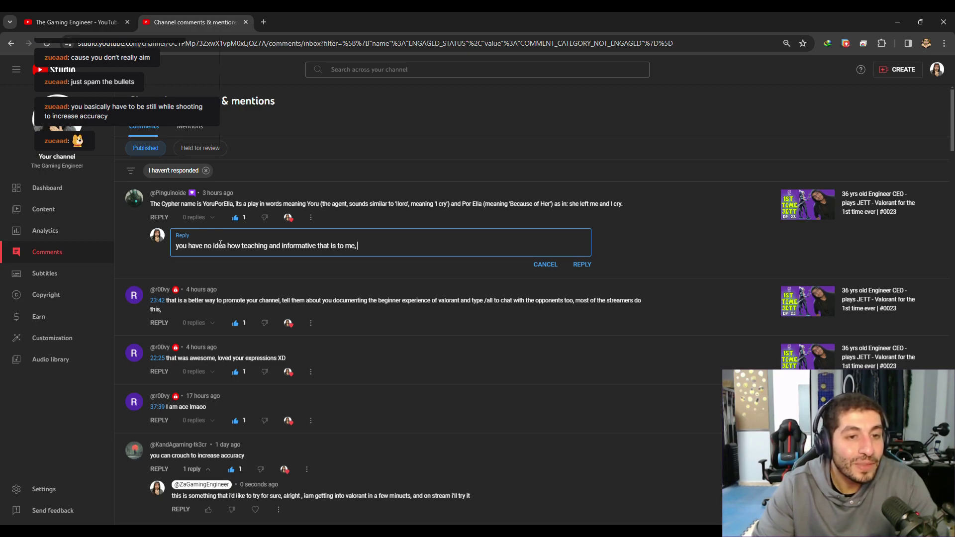
text(and that )
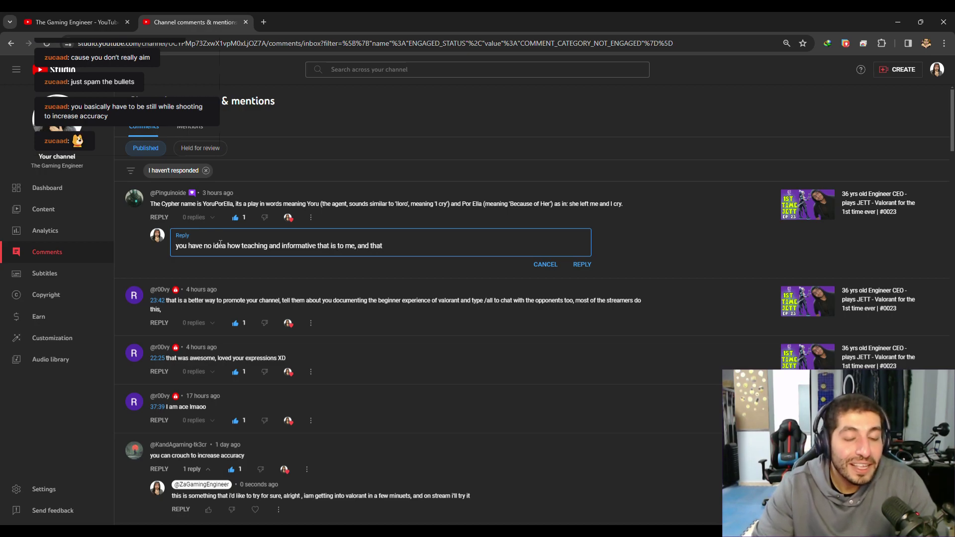
text( i am the kin)
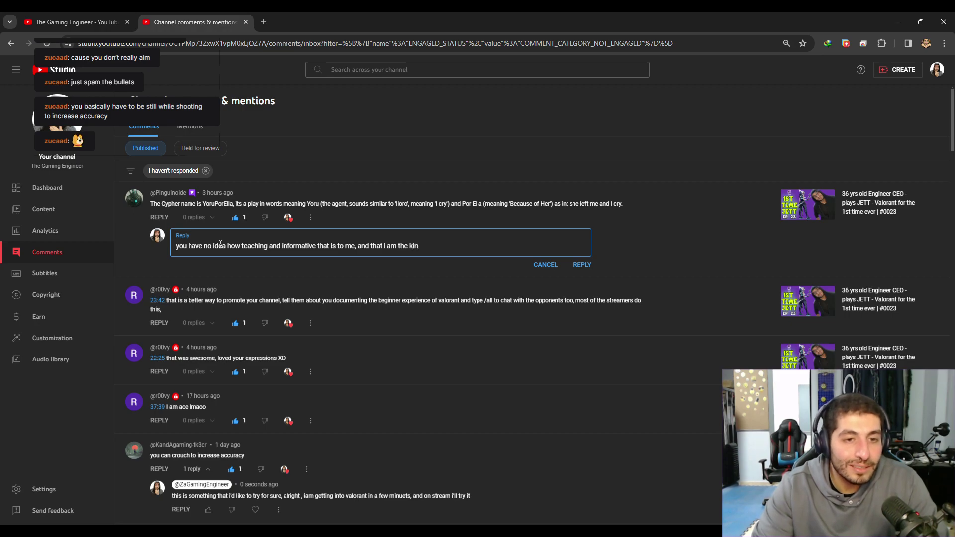
text(d of person)
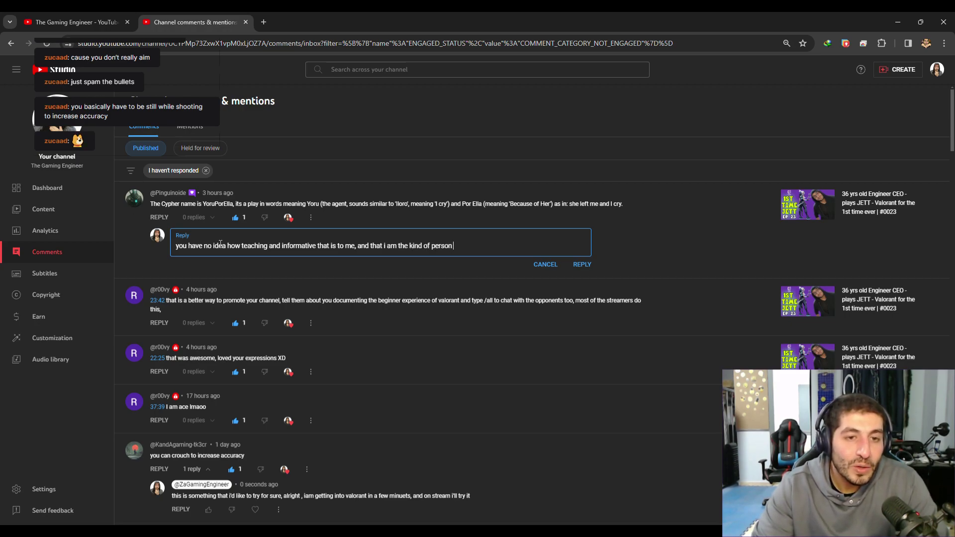
text(who wo)
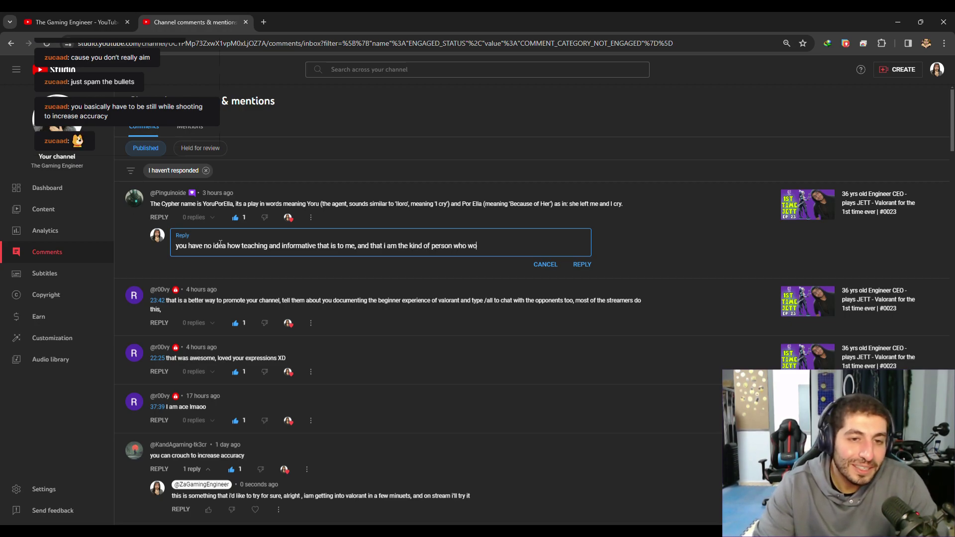
text(uld be e)
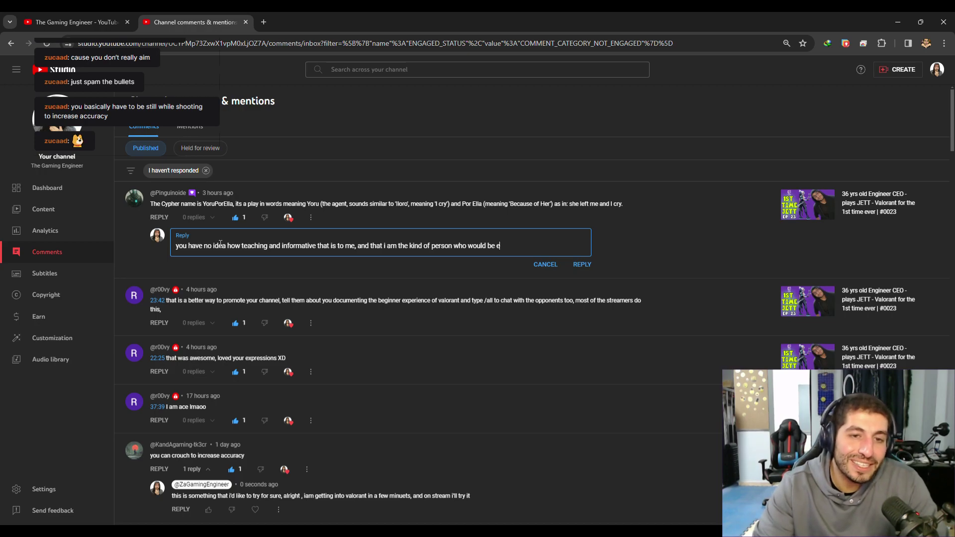
text(xtremely interested in things like tat)
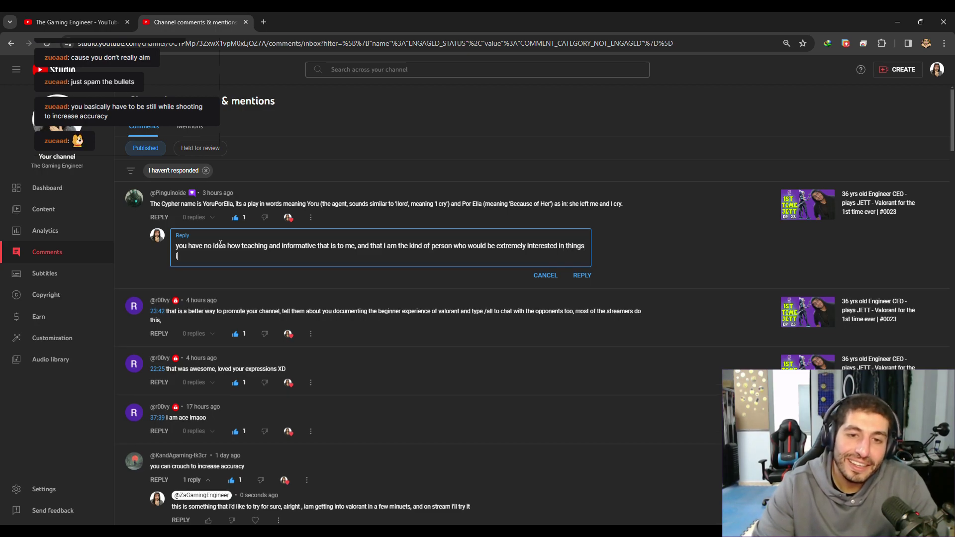
key(BackSpace)
key(BackSpace)
text(hat, and talking about them)
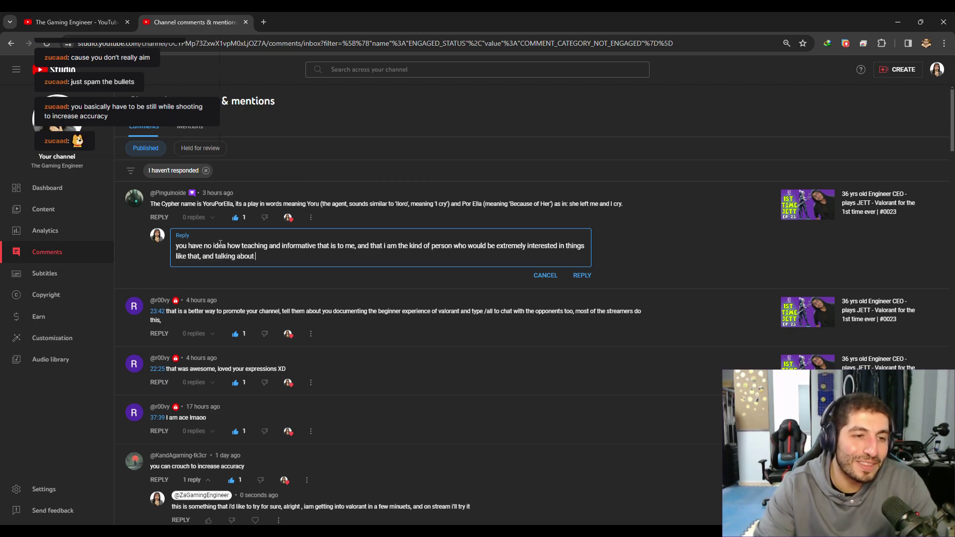
text( f)
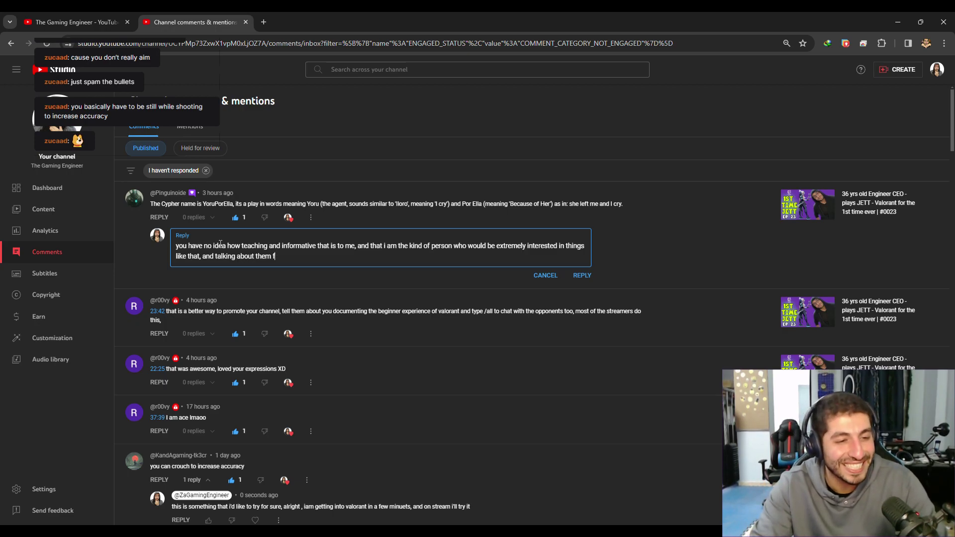
text(or mm)
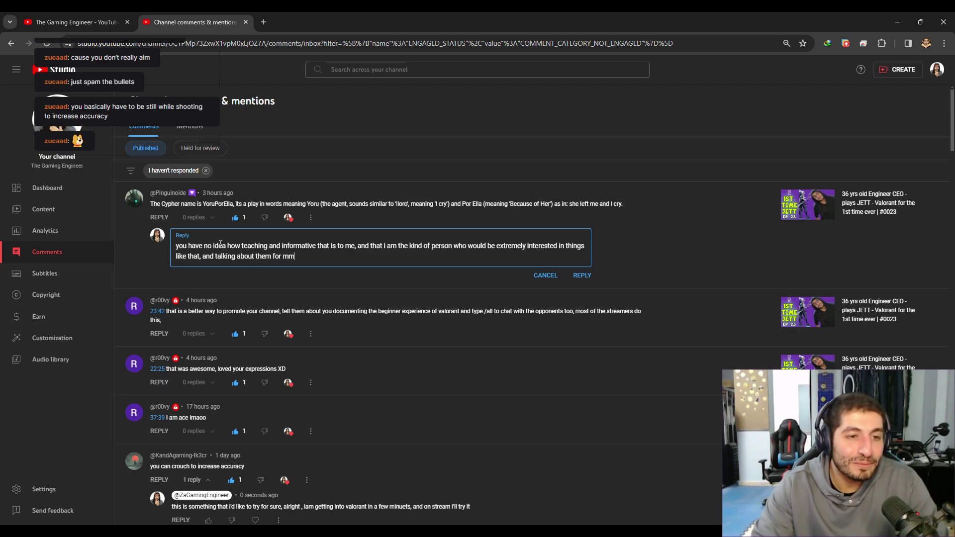
key(BackSpace)
text(inuets)
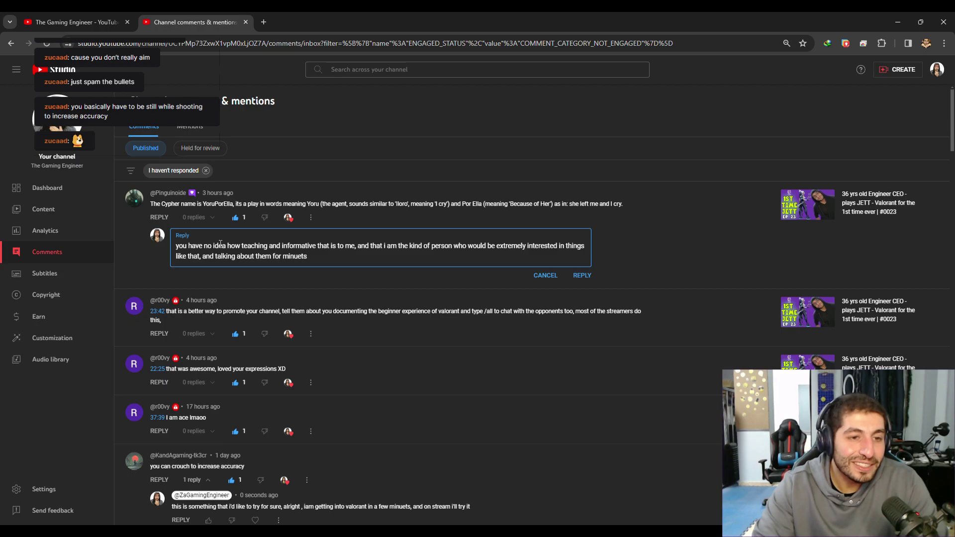
text( to strangers i mean)
key(BackSpace)
text(to strangers i mea)
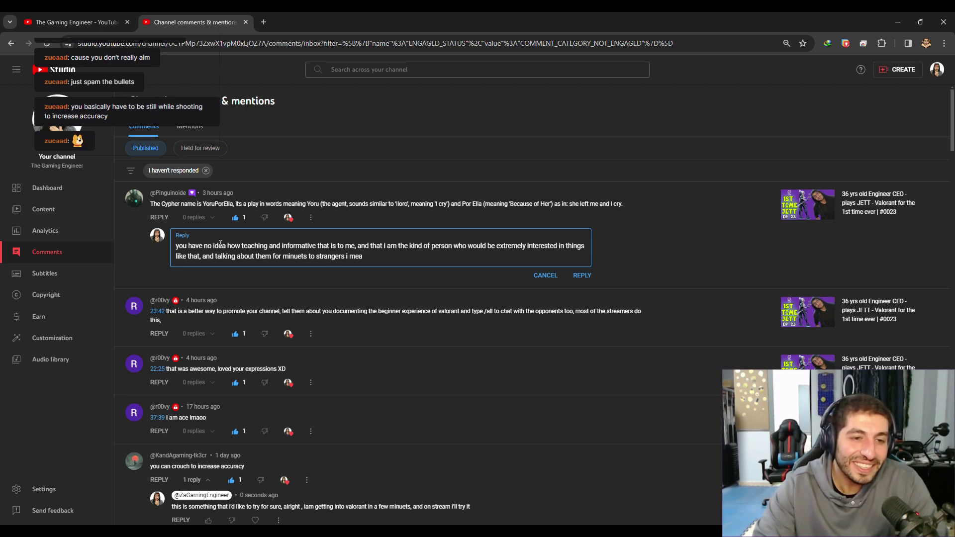
key(BackSpace)
text(et for the )
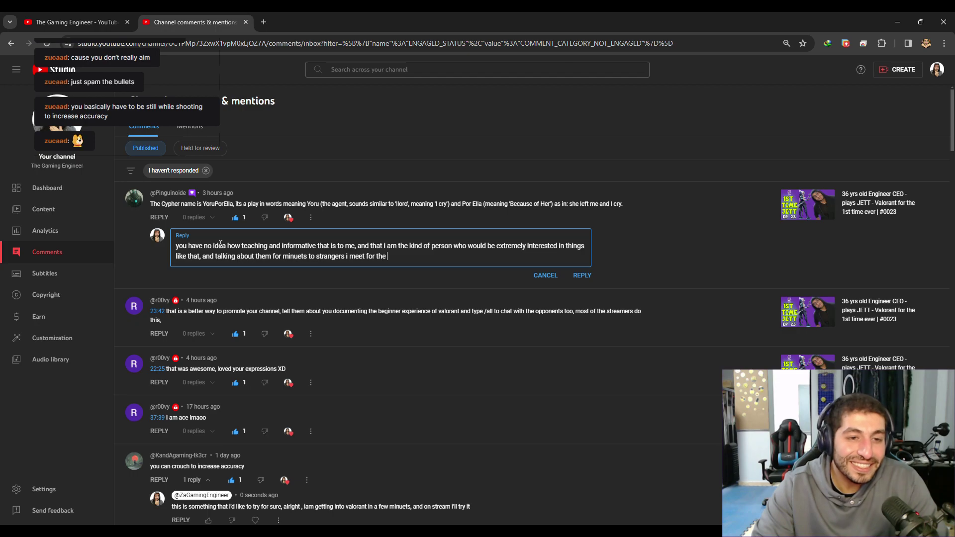
text(1st time.)
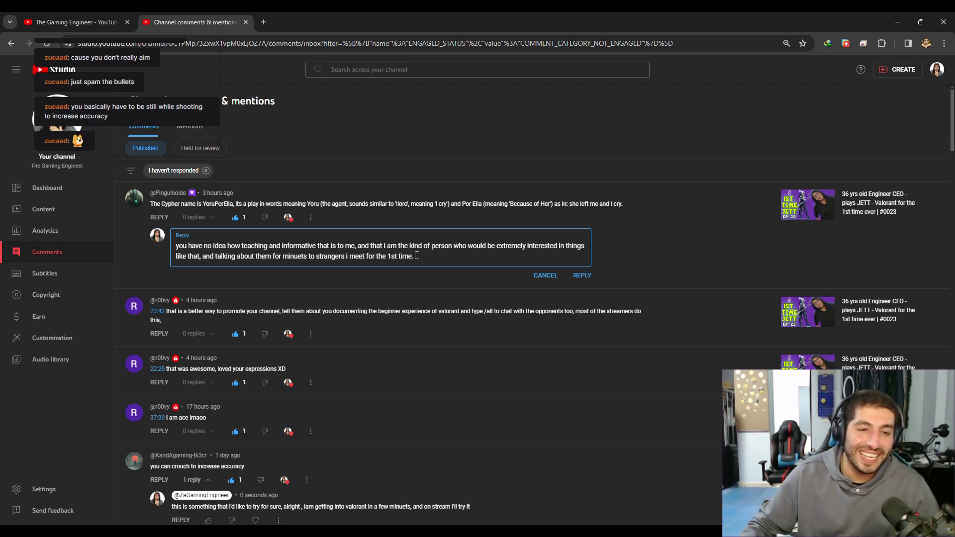
text( XD XD)
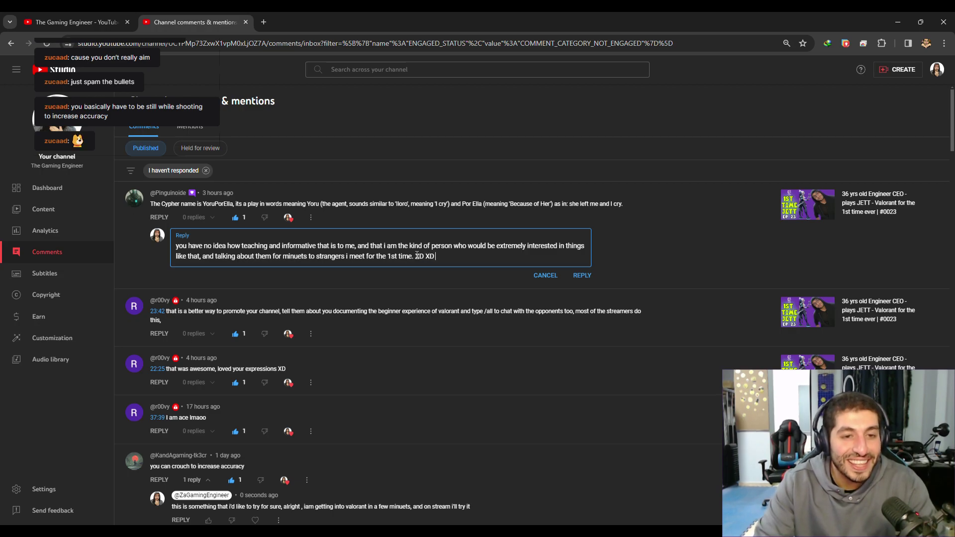
text( XD)
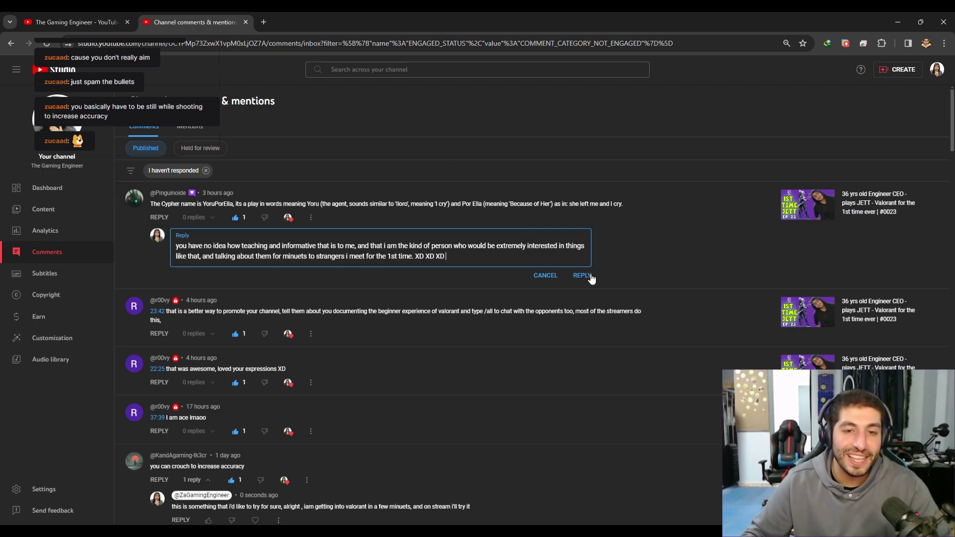
- Post the Cypher-name reply and reload the unanswered inbox to show older comments
click(591, 277)
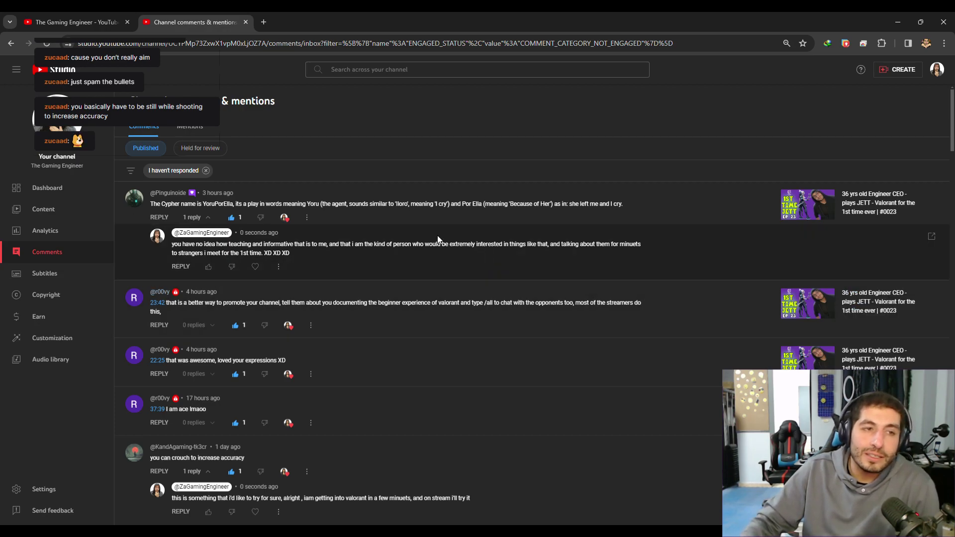
click(180, 180)
click(344, 151)
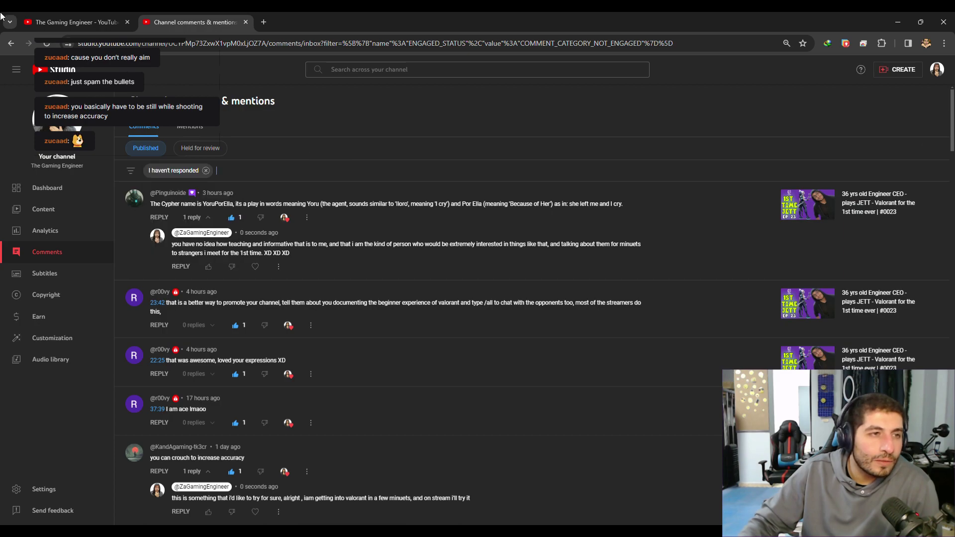
click(48, 43)
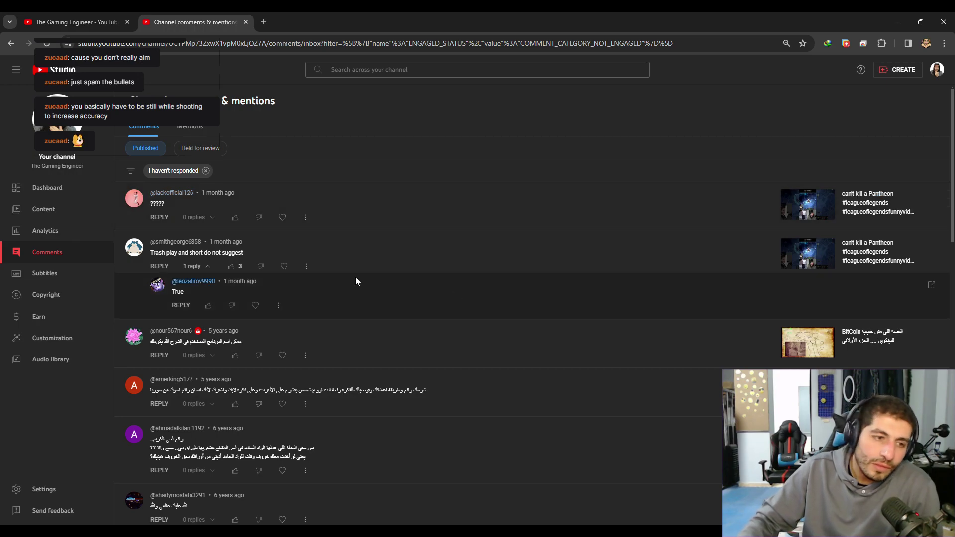
scroll(443, 392, down, 7)
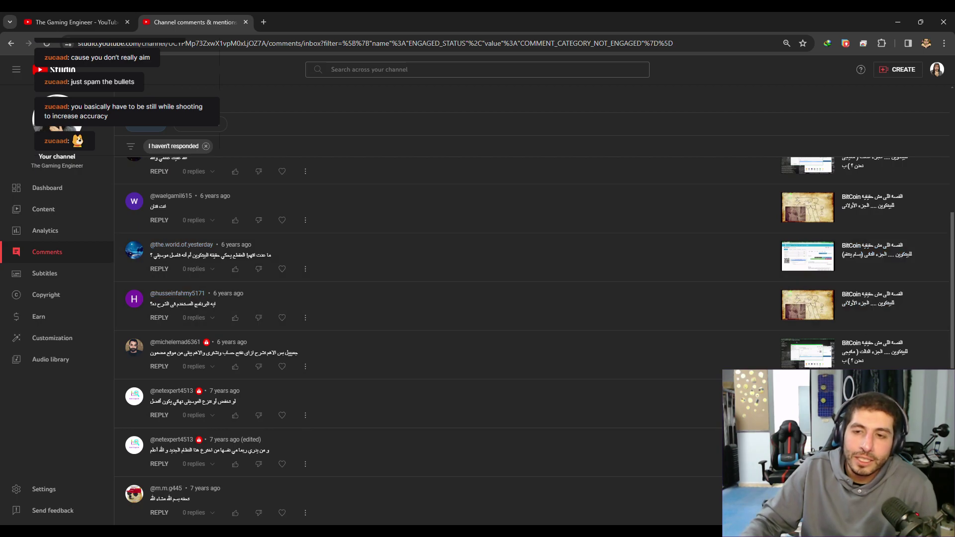
scroll(870, 357, down, 5)
scroll(806, 318, down, 4)
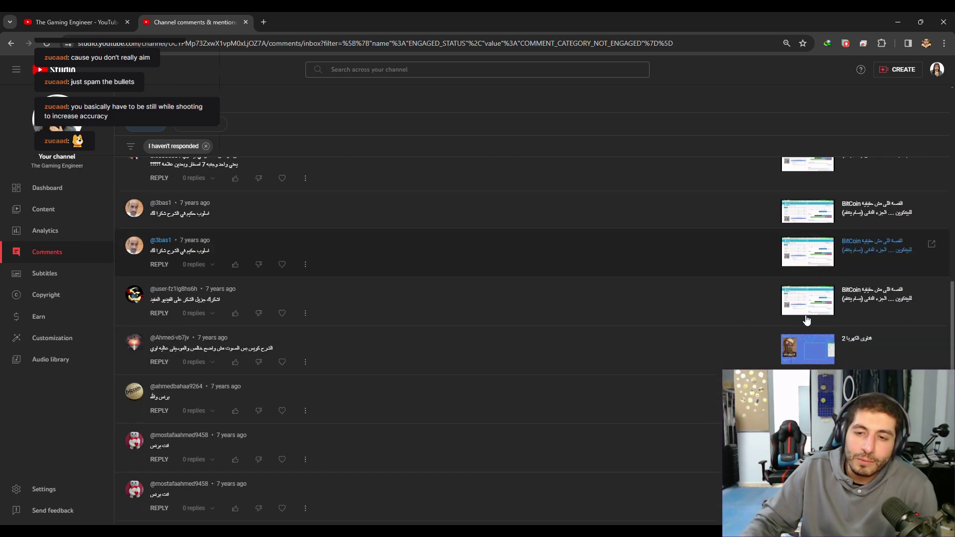
scroll(806, 319, up, 7)
scroll(806, 318, up, 10)
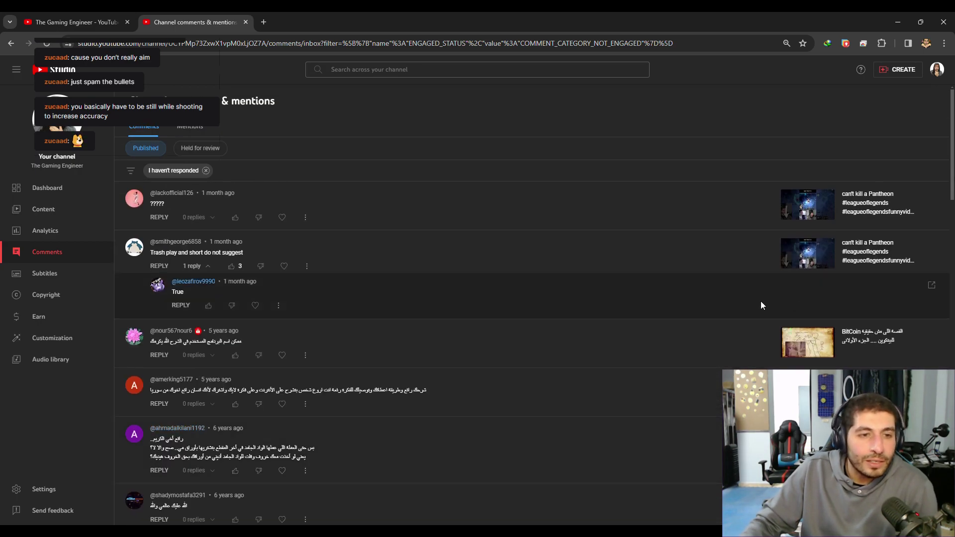
scroll(356, 372, down, 4)
scroll(292, 367, down, 5)
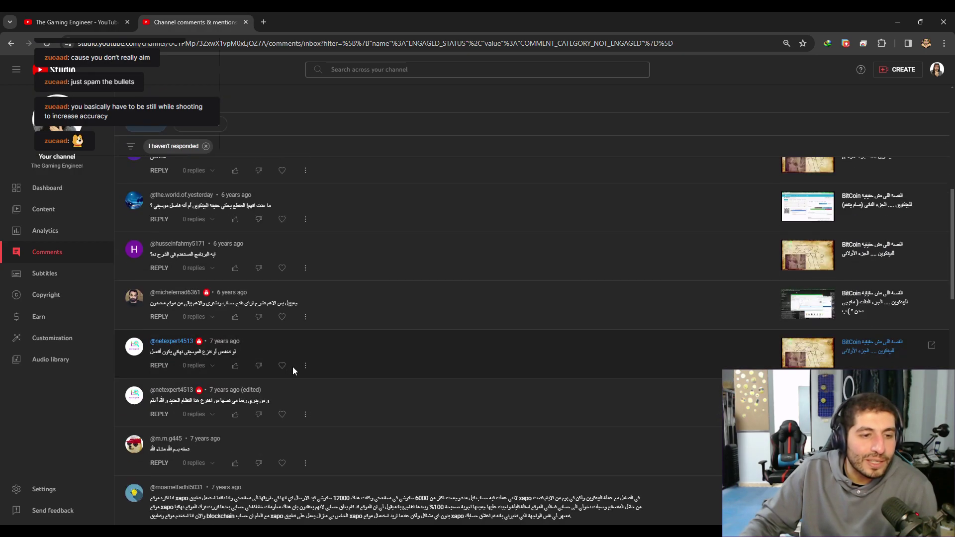
scroll(339, 366, up, 10)
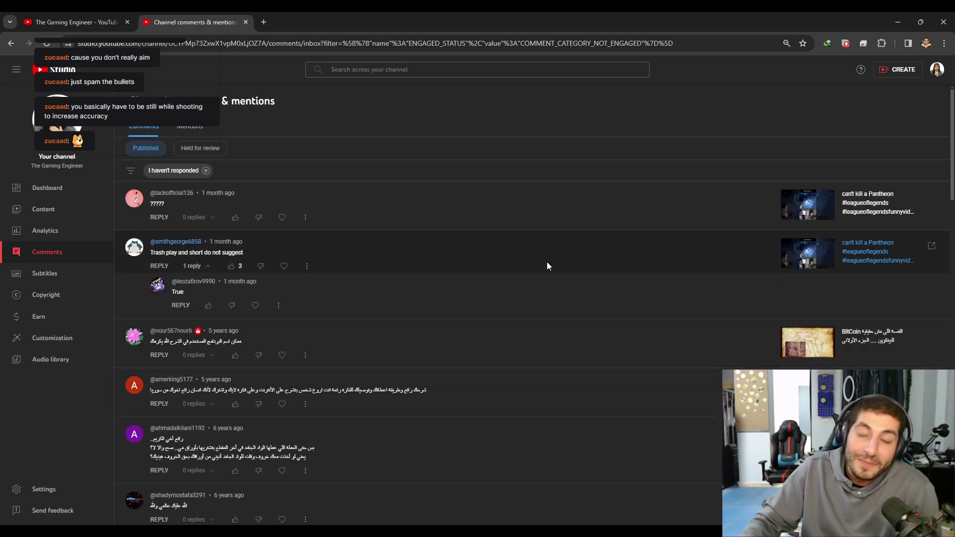
scroll(613, 255, down, 1)
scroll(614, 255, up, 1)
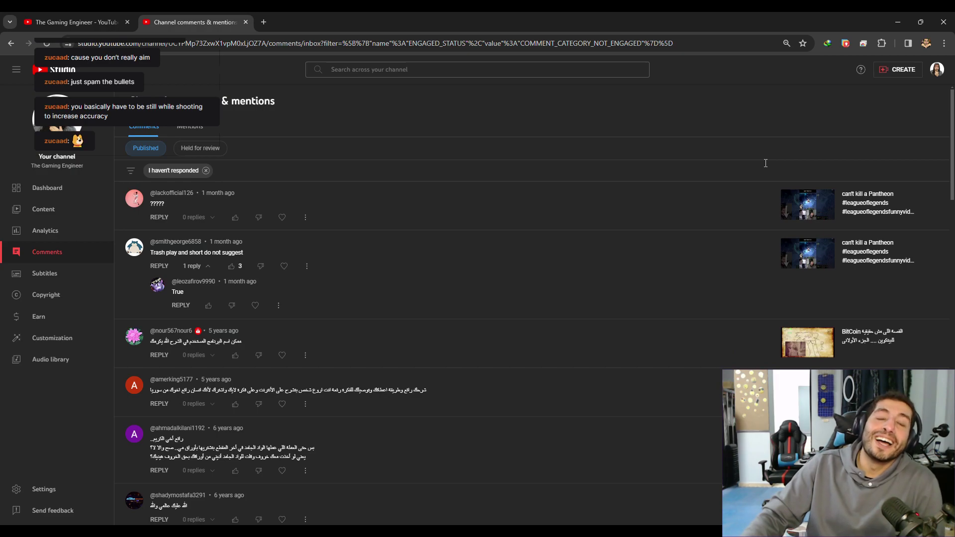